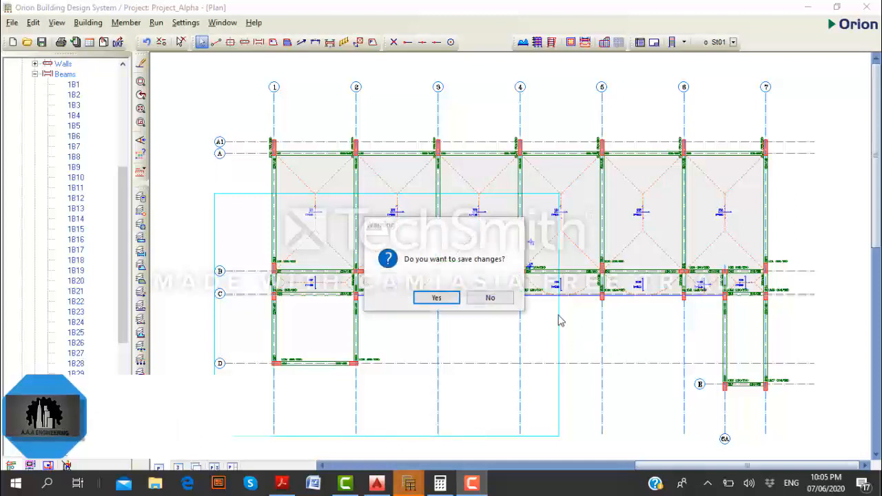
# Save the changes to the Orion project and switch to the AutoCAD drawing 26.dwg.
pyautogui.click(491, 300)
pyautogui.click(437, 297)
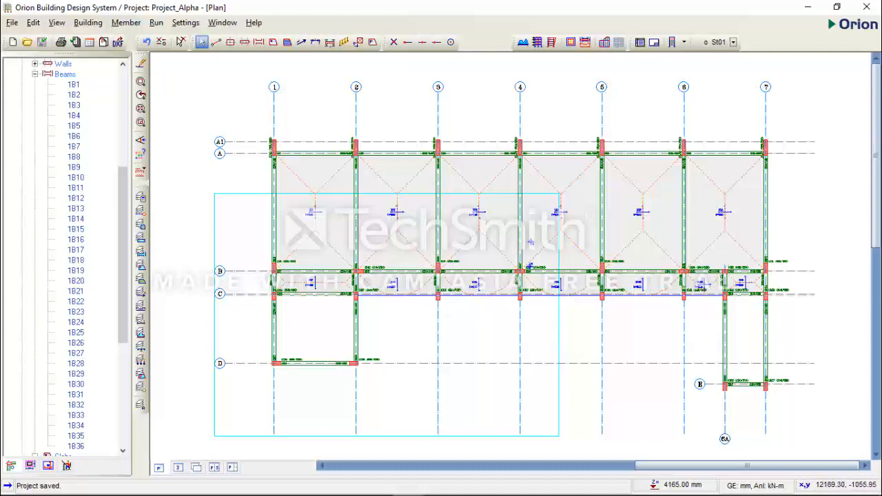
pyautogui.click(376, 490)
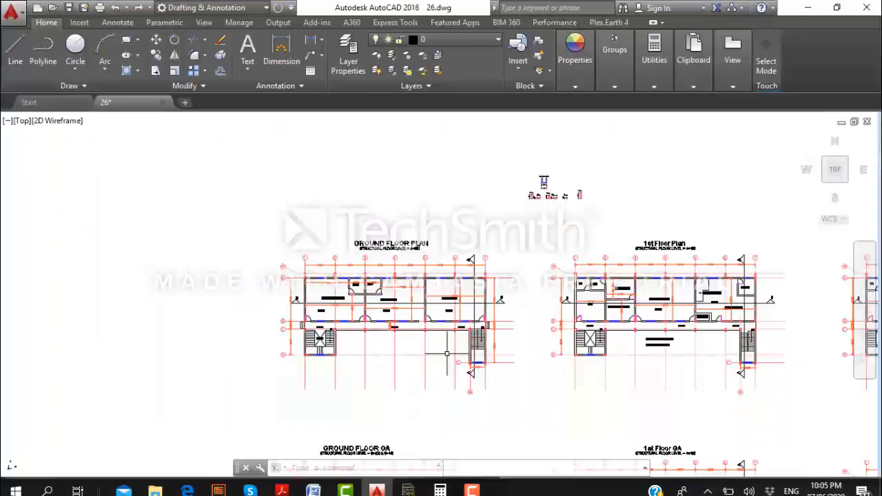
# Compare the room layouts and wall positions of the Ground Floor Plan and the 1st Floor Plan.
pyautogui.scroll(-5, 447, 354)
pyautogui.scroll(3, 486, 273)
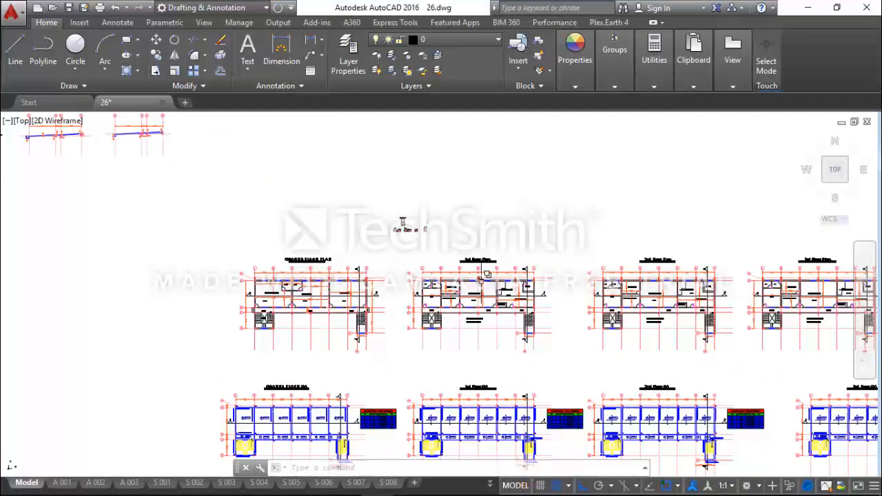
pyautogui.scroll(3, 487, 273)
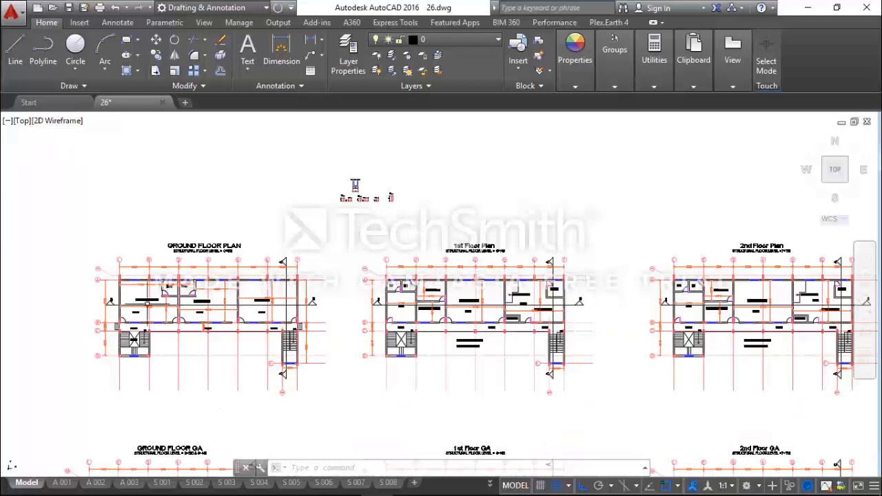
pyautogui.scroll(4, 98, 294)
pyautogui.moveTo(293, 275); pyautogui.dragTo(340, 250, button='middle')
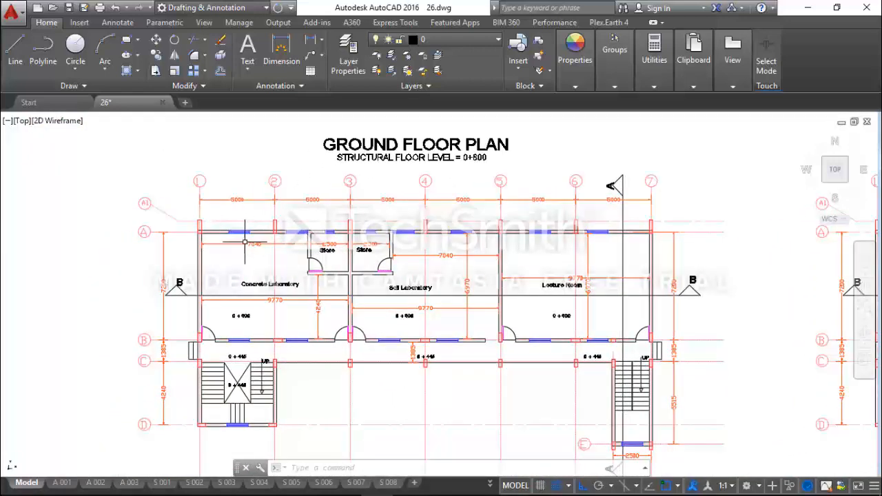
pyautogui.scroll(-4, 151, 282)
pyautogui.scroll(4, 565, 258)
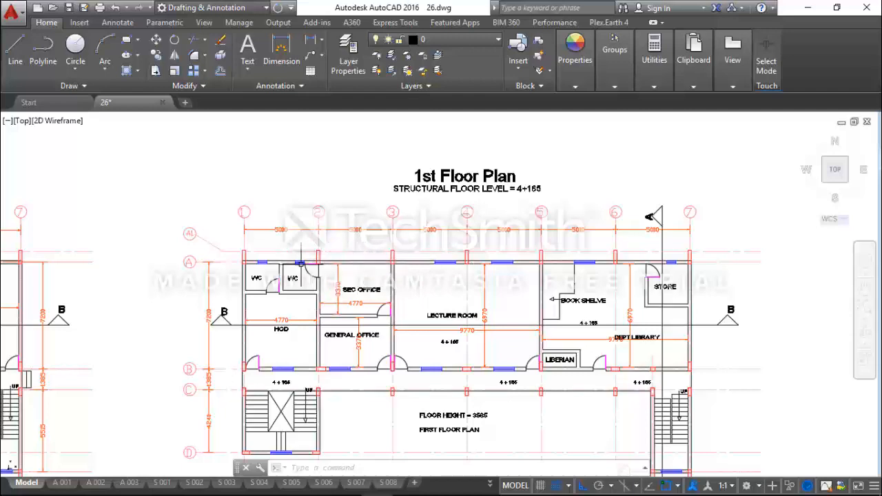
pyautogui.scroll(-5, 302, 255)
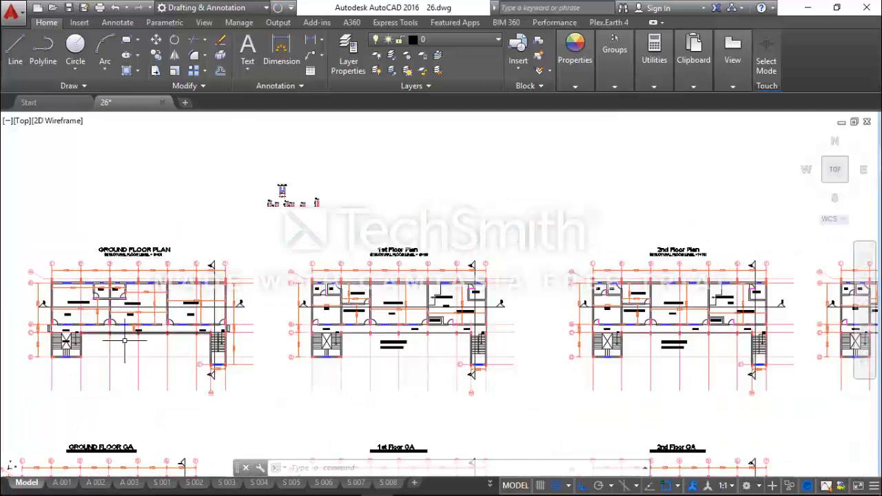
pyautogui.scroll(5, 306, 304)
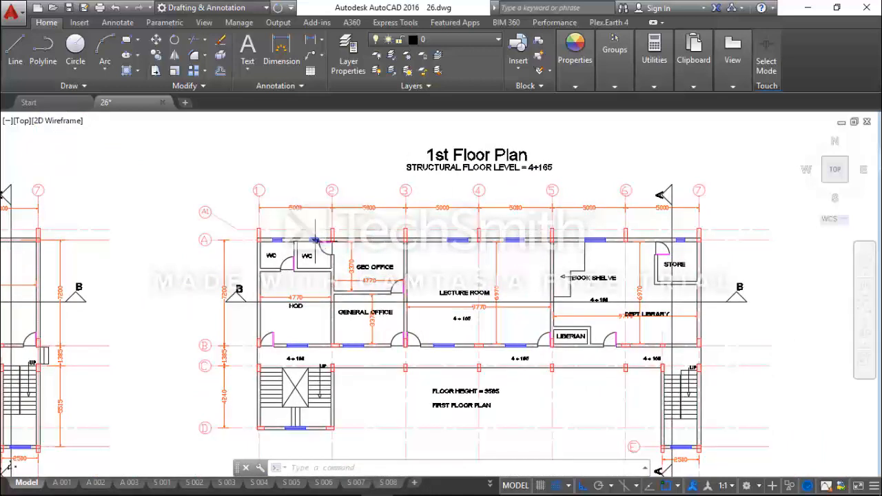
pyautogui.scroll(2, 315, 239)
pyautogui.scroll(-2, 319, 244)
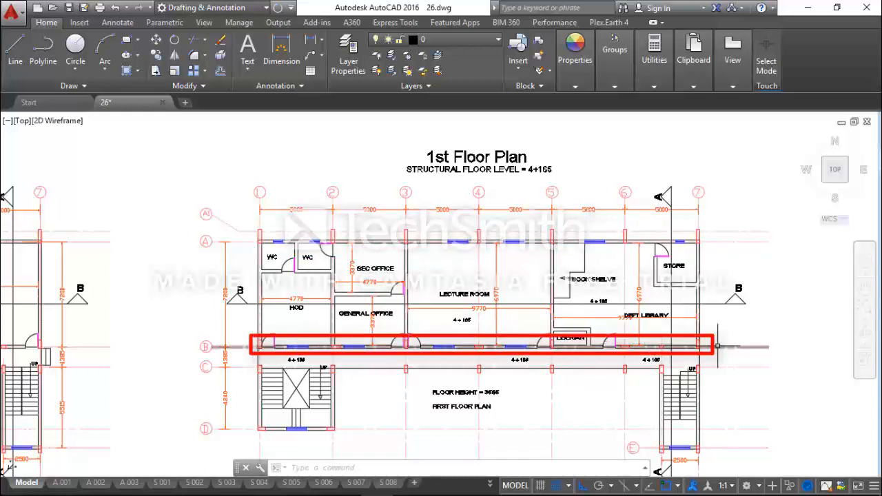
pyautogui.scroll(-5, 713, 347)
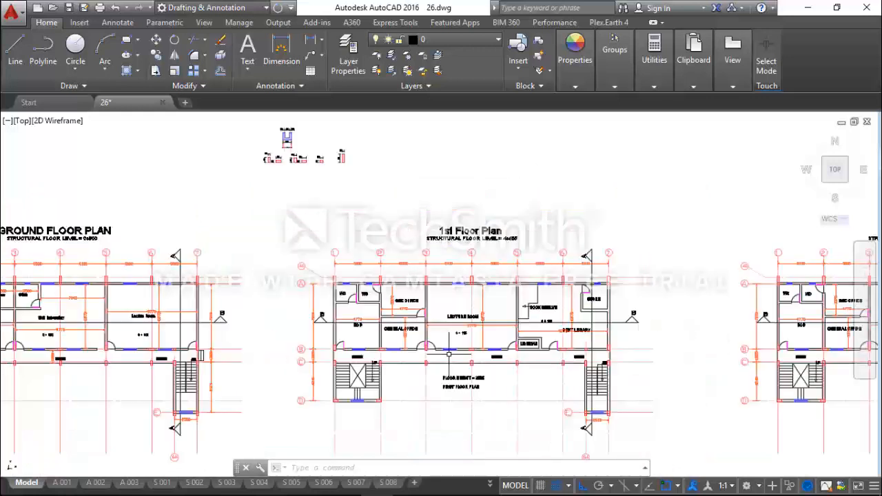
# Examine the 1st and 2nd floor levels at the outer wall in Section A - A.
pyautogui.moveTo(603, 339)
pyautogui.mouseDown(button='middle')
pyautogui.moveTo(321, 353)
pyautogui.moveTo(317, 339)
pyautogui.mouseUp(button='middle')
pyautogui.moveTo(702, 406); pyautogui.dragTo(452, 389, button='middle')
pyautogui.scroll(4, 452, 389)
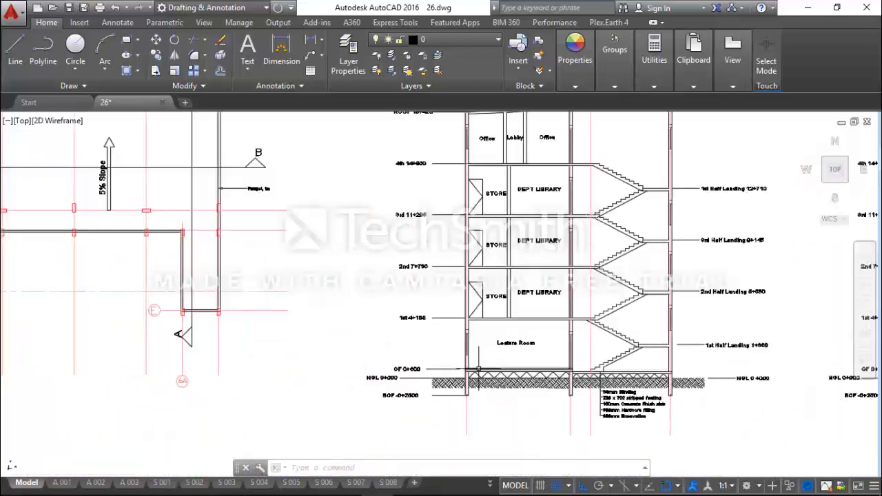
pyautogui.scroll(-3, 491, 319)
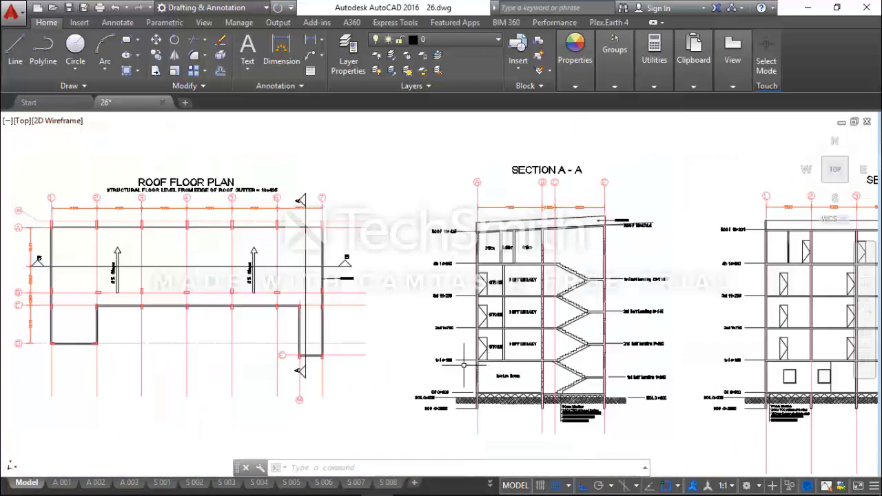
pyautogui.scroll(6, 464, 365)
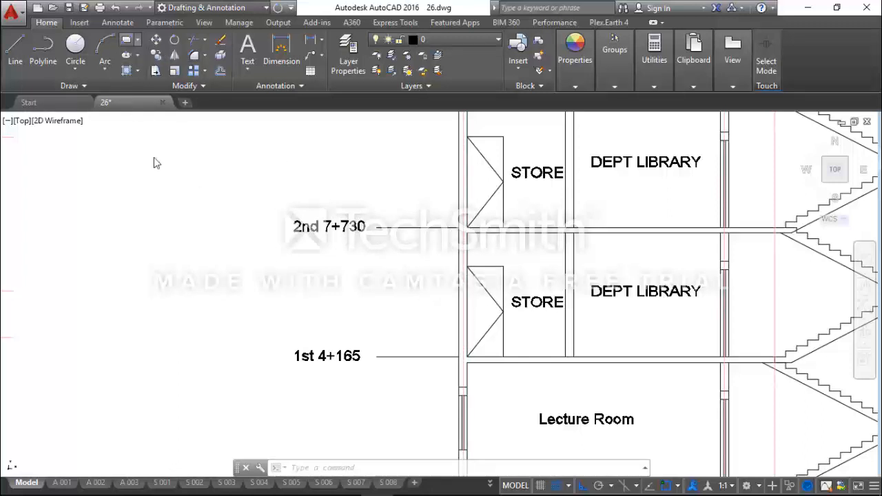
pyautogui.click(190, 245)
pyautogui.write('d')
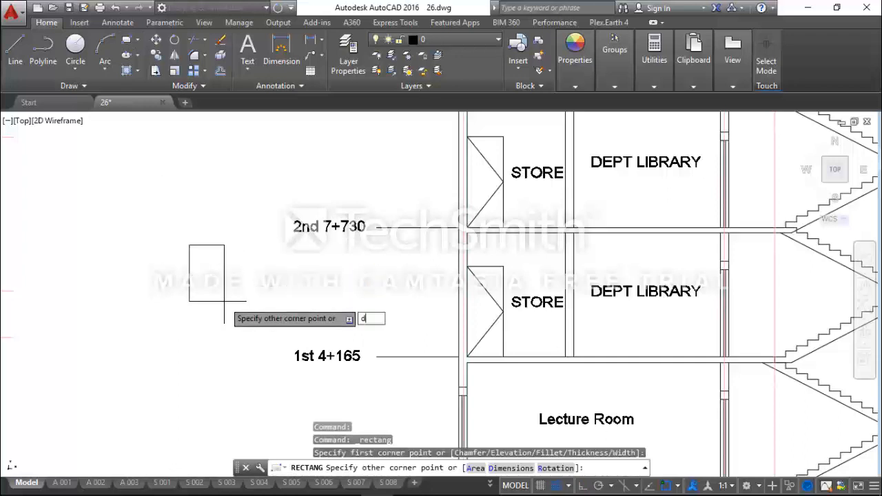
pyautogui.press('Return')
pyautogui.click(208, 223)
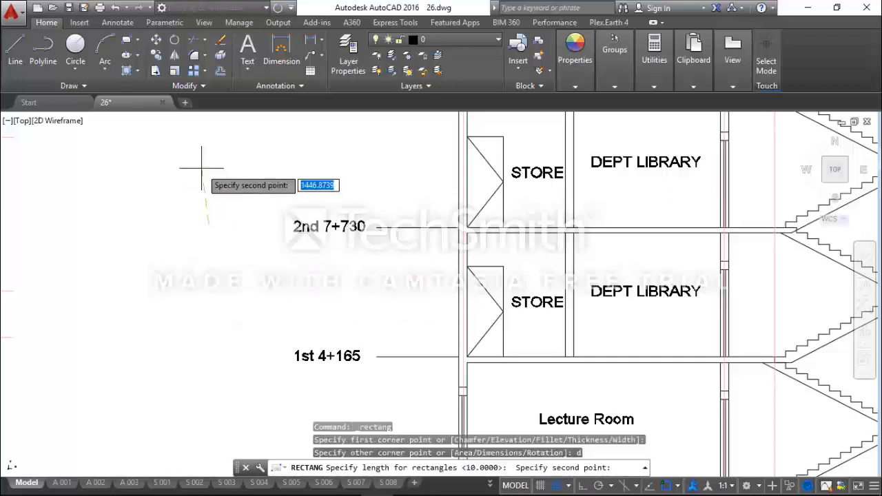
pyautogui.press('Escape')
# Draw a rectangle 230 long and 600 wide in the empty space beside Section A - A's 2nd floor level label.
pyautogui.click(126, 40)
pyautogui.click(193, 223)
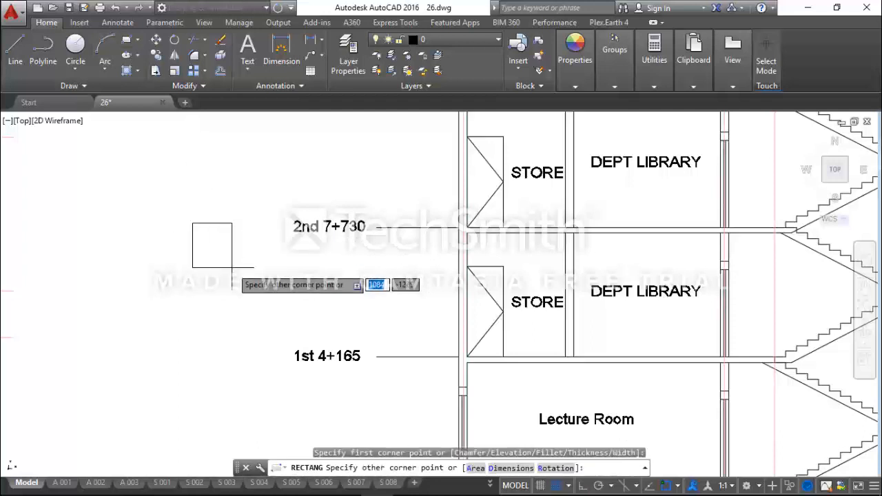
pyautogui.write('d')
pyautogui.press('Return')
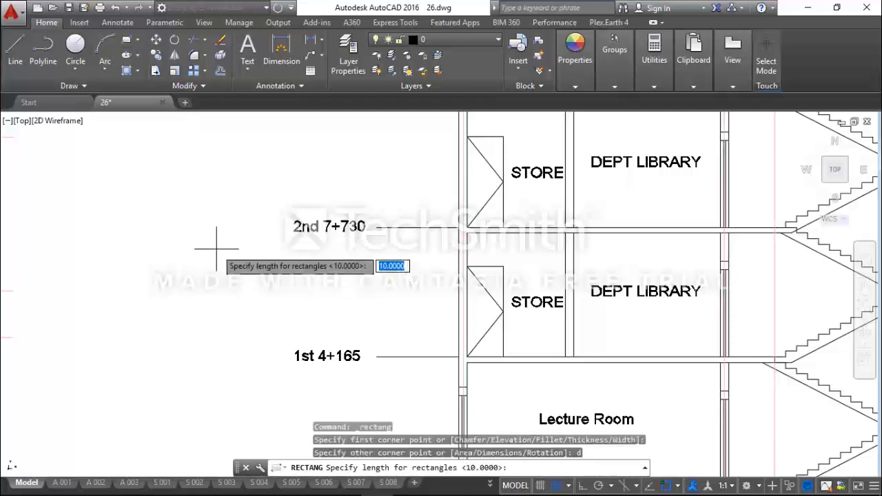
pyautogui.write('230')
pyautogui.press('Return')
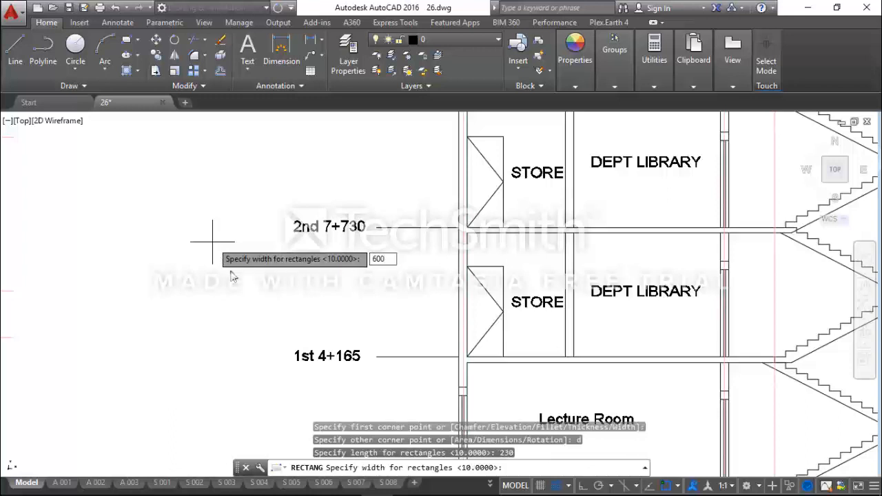
pyautogui.press('Return')
pyautogui.click(212, 242)
pyautogui.click(217, 246)
pyautogui.click(173, 220)
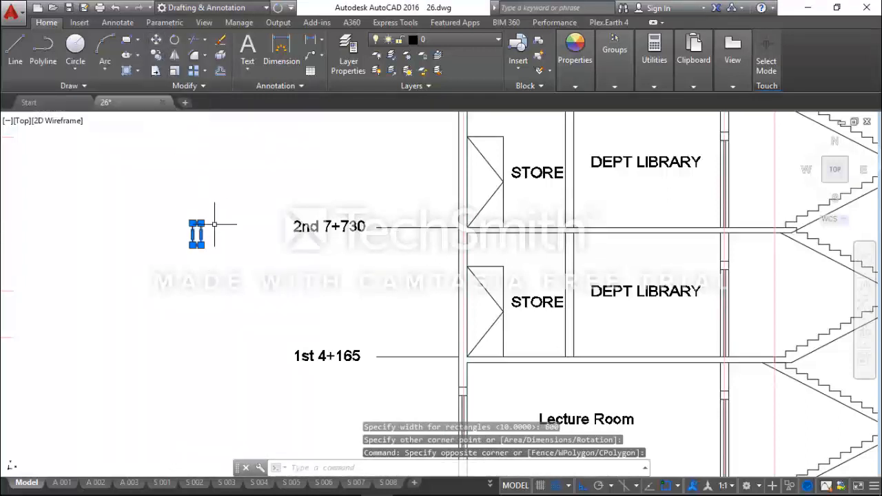
pyautogui.press('Escape')
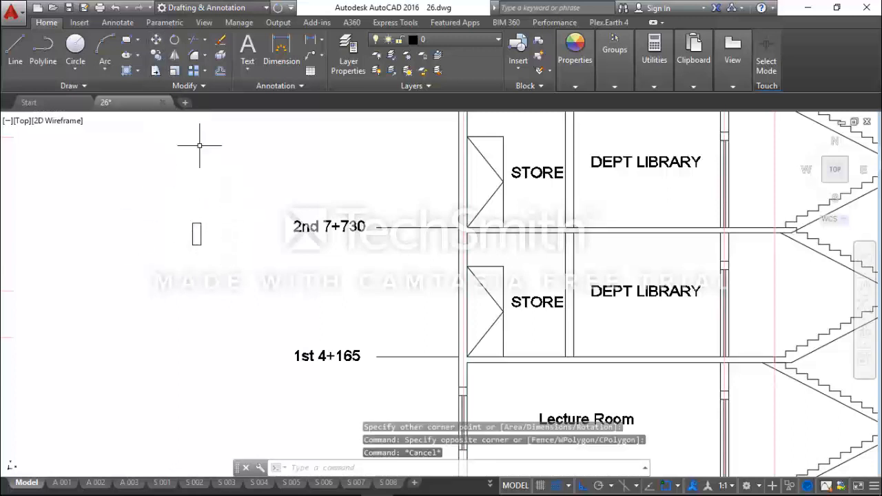
pyautogui.click(156, 40)
pyautogui.press('Escape')
# Move the 230 x 600 rectangle by its upper midpoint onto the outer wall at the 2nd floor slab's top level, with Ortho off.
pyautogui.click(208, 228)
pyautogui.click(186, 208)
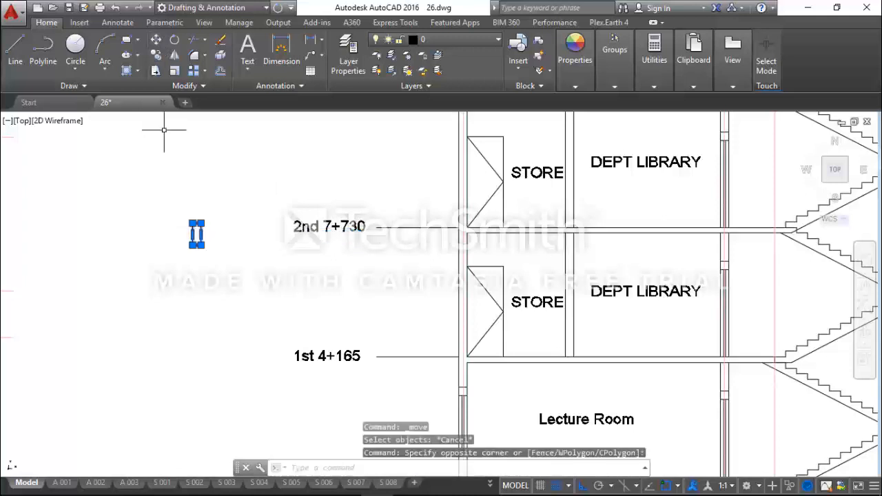
pyautogui.click(161, 42)
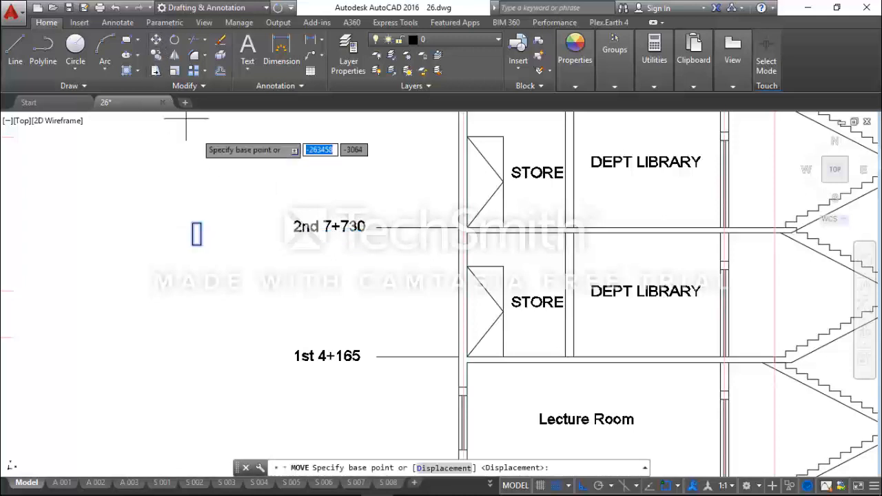
pyautogui.scroll(2, 193, 224)
pyautogui.click(203, 225)
pyautogui.scroll(5, 600, 213)
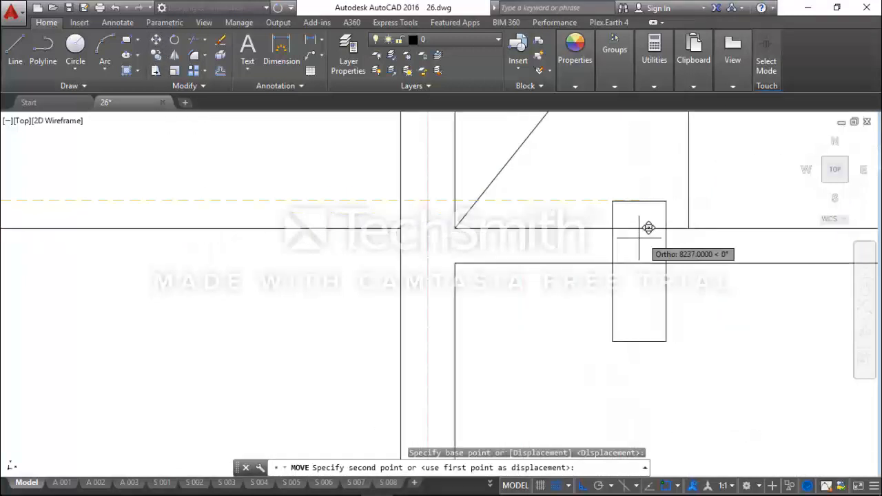
pyautogui.click(582, 485)
pyautogui.scroll(-4, 458, 275)
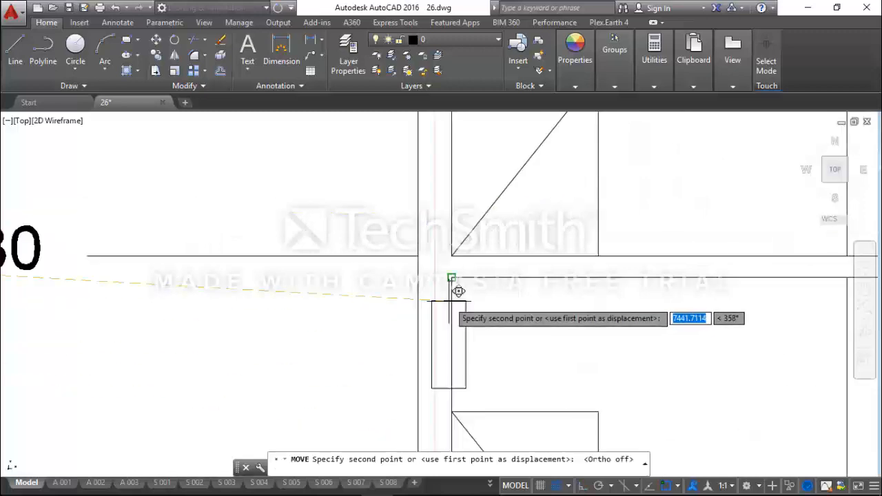
pyautogui.press('Escape')
pyautogui.scroll(-6, 454, 274)
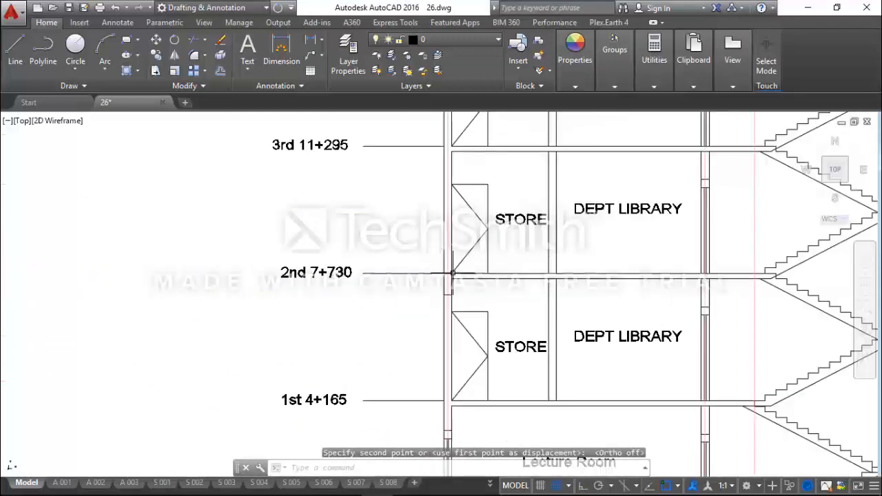
# Stretch the upper ends of the outer wall's two lines below the 2nd floor down to the rectangle's underside.
pyautogui.scroll(2, 450, 277)
pyautogui.scroll(-2, 450, 279)
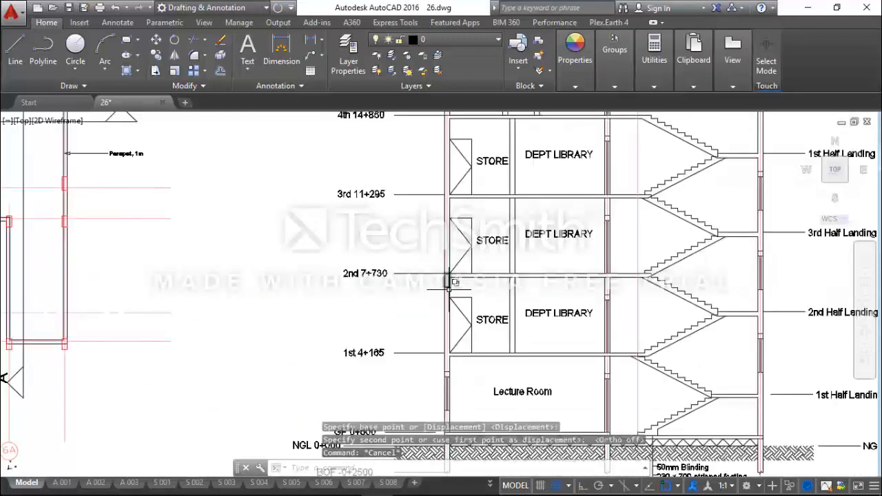
pyautogui.scroll(2, 449, 297)
pyautogui.moveTo(448, 302); pyautogui.dragTo(431, 229, button='middle')
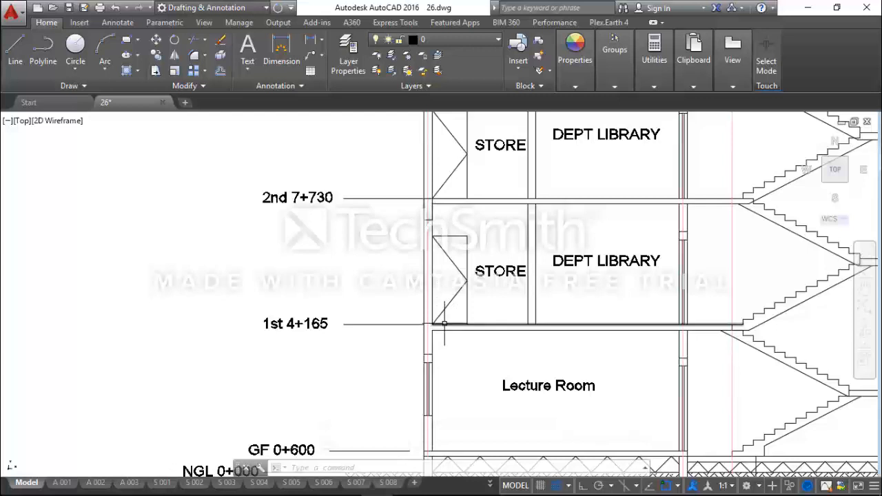
pyautogui.scroll(4, 429, 217)
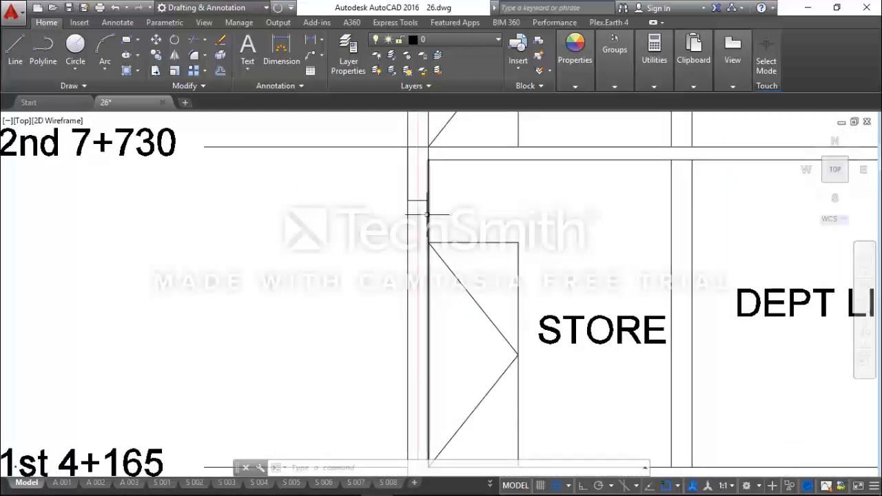
pyautogui.click(428, 227)
pyautogui.click(428, 159)
pyautogui.click(427, 201)
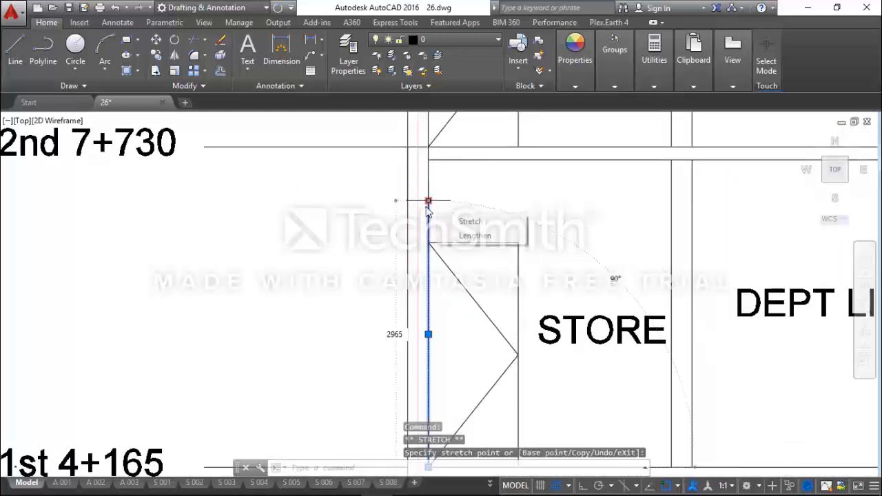
pyautogui.click(412, 204)
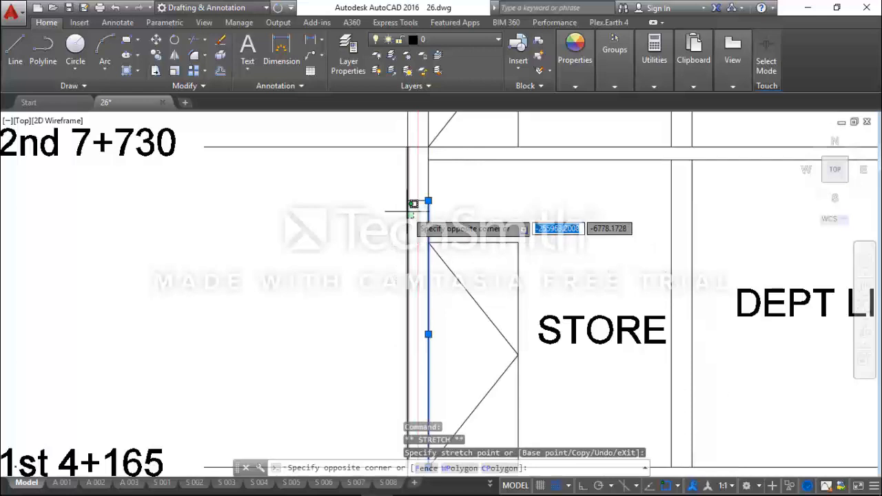
pyautogui.click(406, 143)
pyautogui.press('Escape')
# Measure the vertical distance from the rectangle's underside at the outer wall down to the 1st floor level.
pyautogui.scroll(-5, 414, 187)
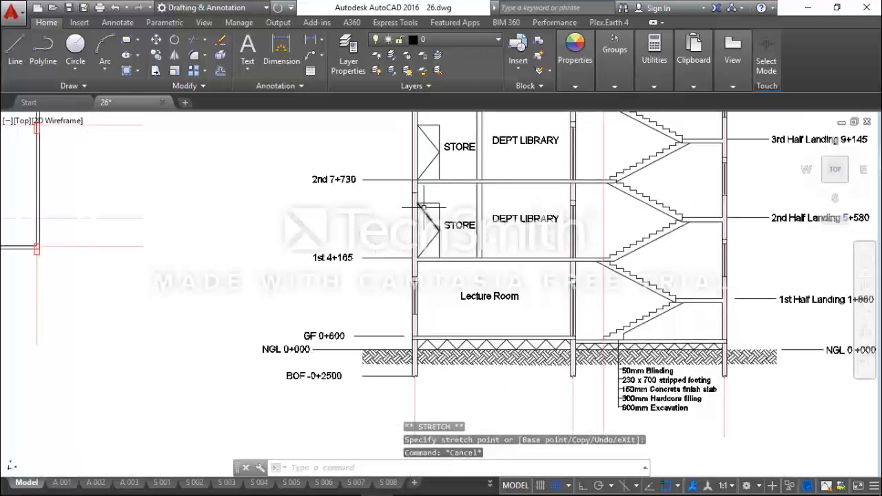
pyautogui.scroll(2, 421, 206)
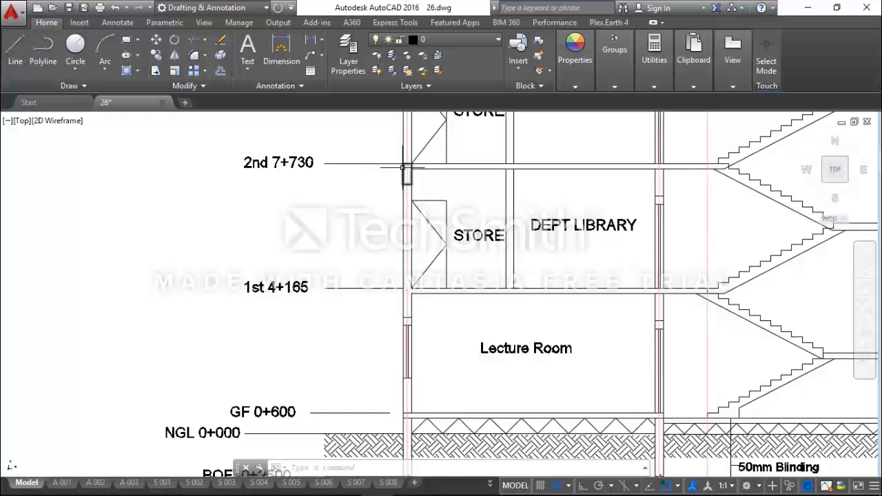
pyautogui.click(654, 61)
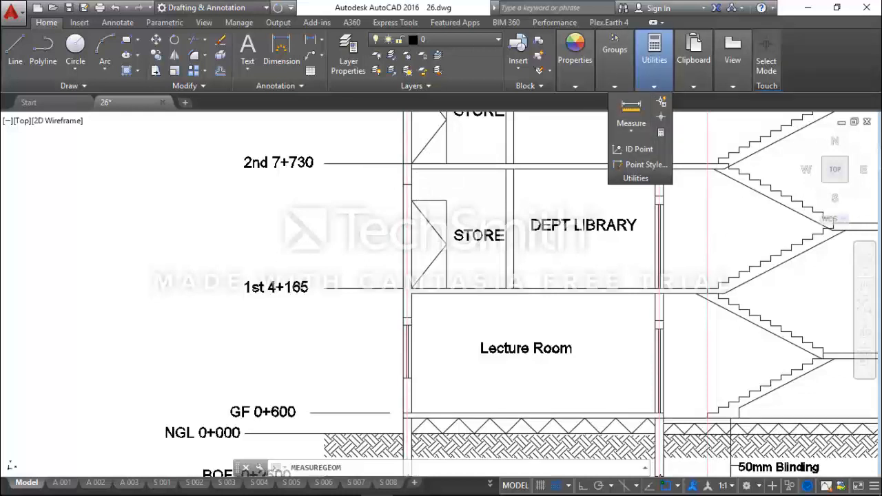
pyautogui.click(631, 110)
pyautogui.scroll(2, 409, 178)
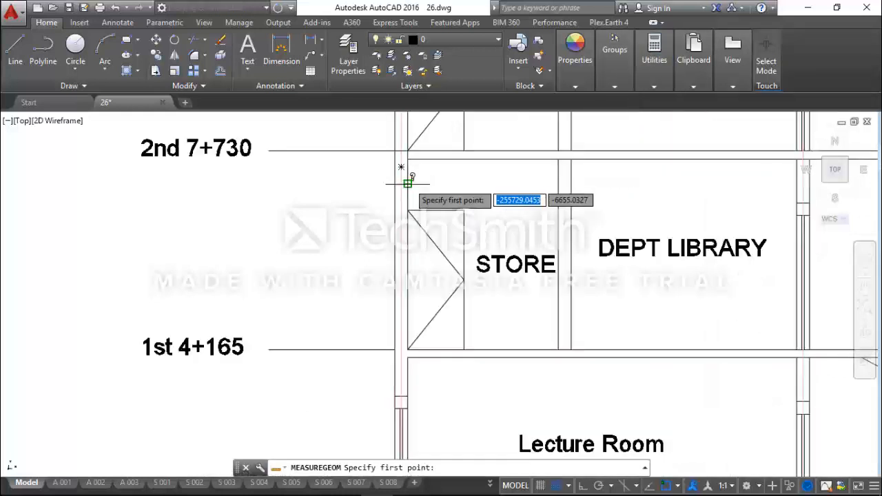
pyautogui.click(407, 183)
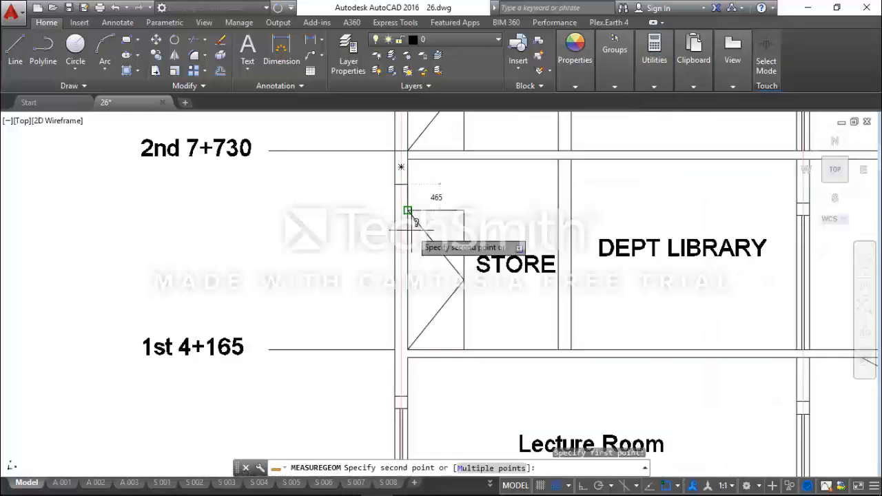
pyautogui.click(408, 349)
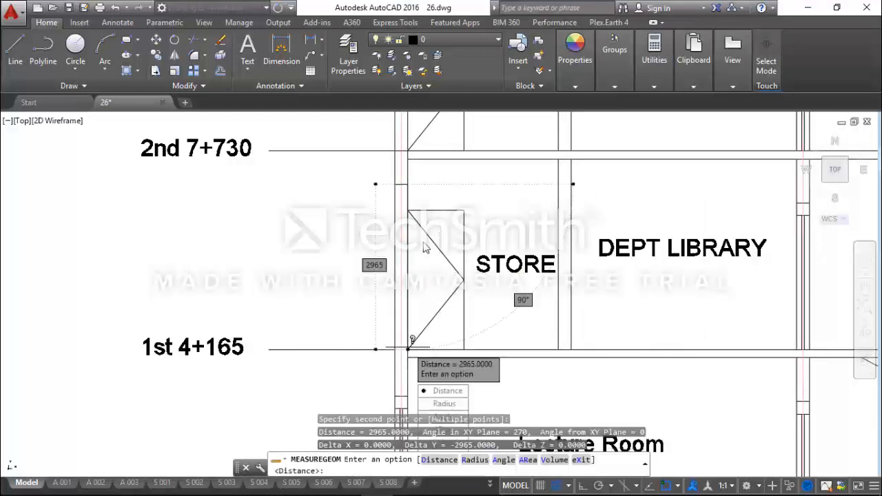
pyautogui.press('Escape')
# Delete the 230 x 600 rectangle from the outer wall at the 2nd floor.
pyautogui.click(408, 193)
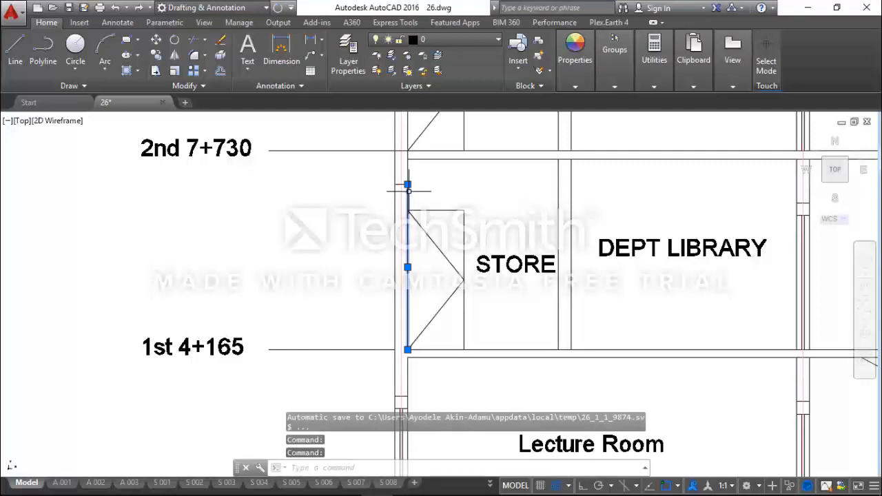
pyautogui.press('Escape')
pyautogui.click(401, 183)
pyautogui.moveTo(401, 185)
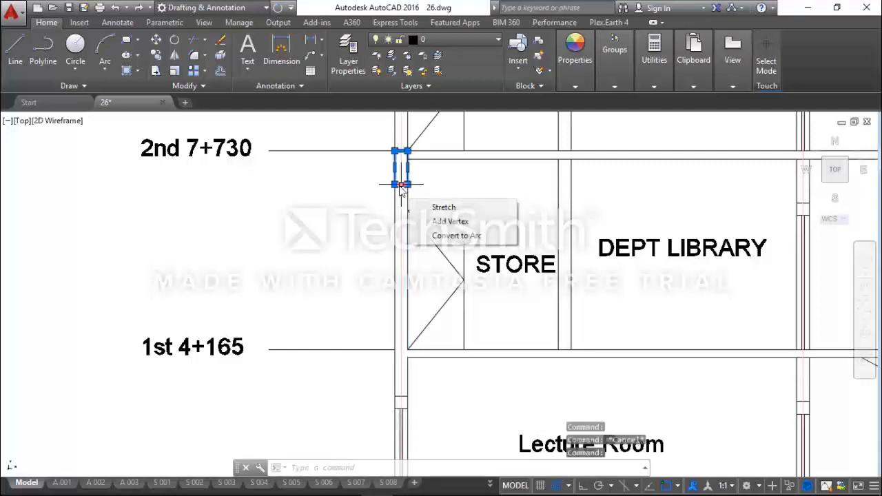
pyautogui.press('Delete')
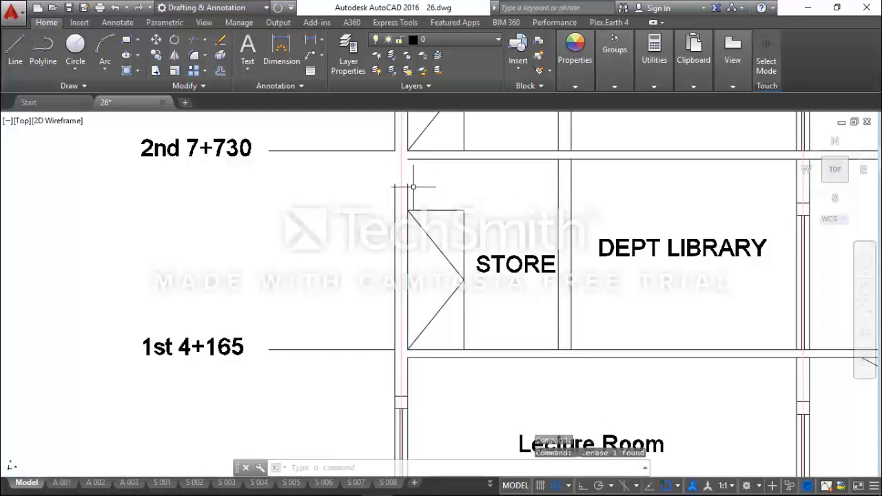
# Stretch the upper ends of the outer wall's two shortened lines back up to the 2nd floor level.
pyautogui.click(395, 185)
pyautogui.click(394, 185)
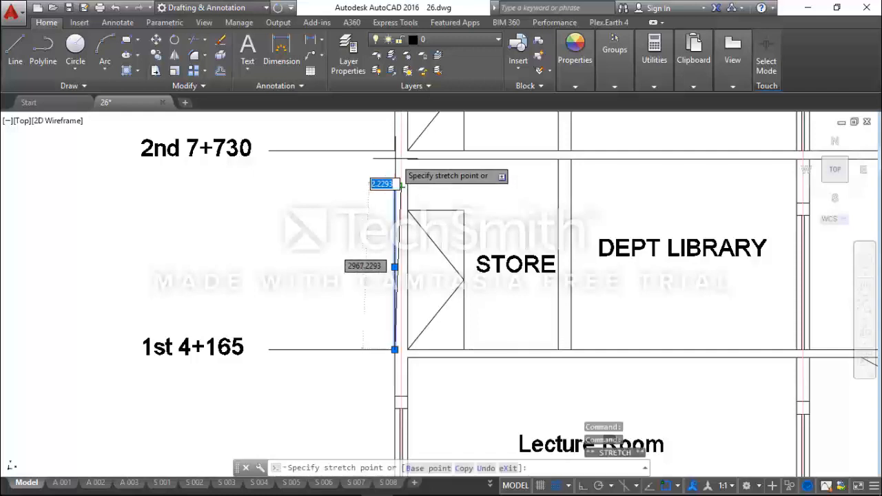
pyautogui.press('Escape')
pyautogui.click(416, 189)
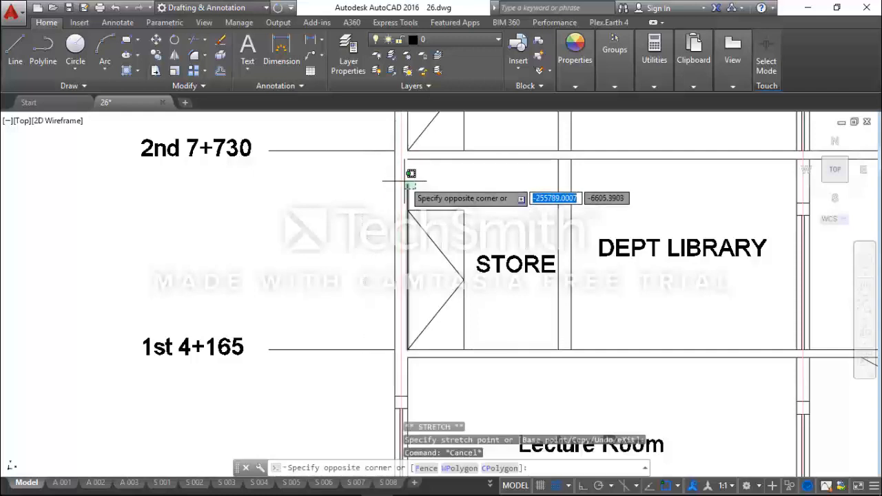
pyautogui.click(408, 183)
pyautogui.click(407, 184)
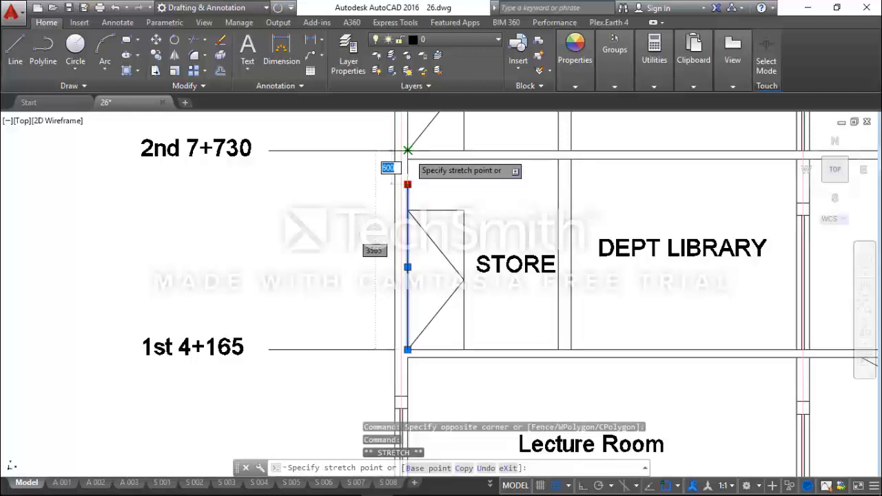
pyautogui.press('Escape')
pyautogui.scroll(-3, 407, 173)
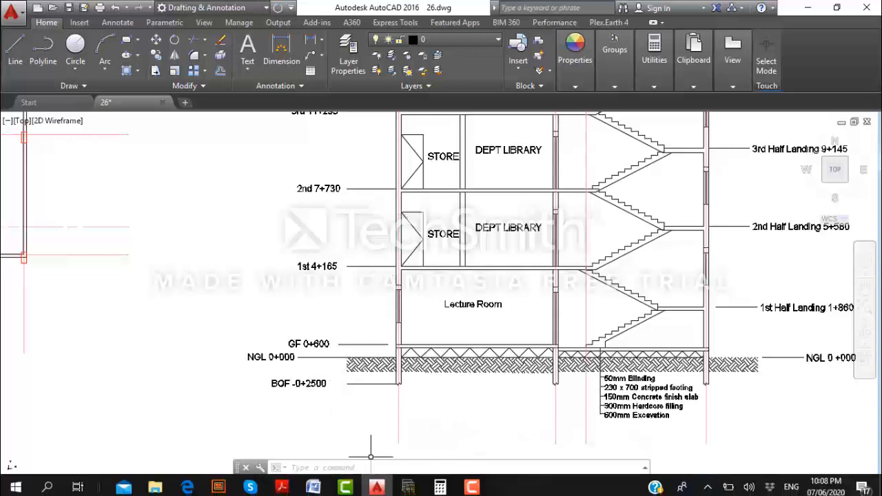
# Switch to Calculator and subtract the 600 beam depth from the 3565 storey height.
pyautogui.click(439, 488)
pyautogui.click(713, 217)
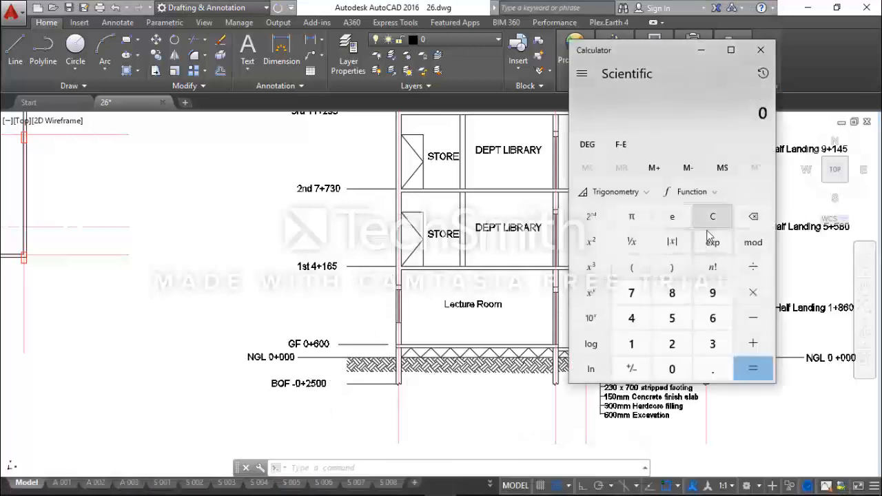
pyautogui.click(713, 343)
pyautogui.click(672, 318)
pyautogui.click(712, 318)
pyautogui.click(689, 319)
pyautogui.click(752, 318)
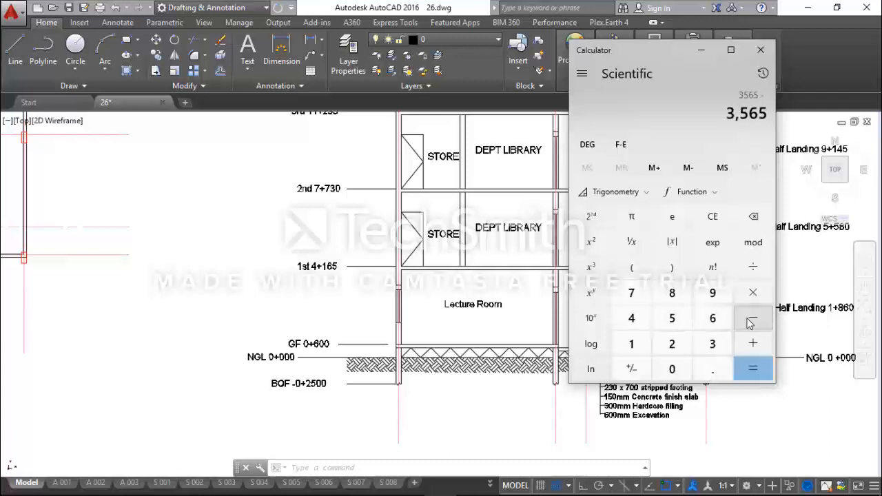
pyautogui.click(712, 318)
pyautogui.click(687, 370)
pyautogui.click(687, 371)
pyautogui.click(753, 370)
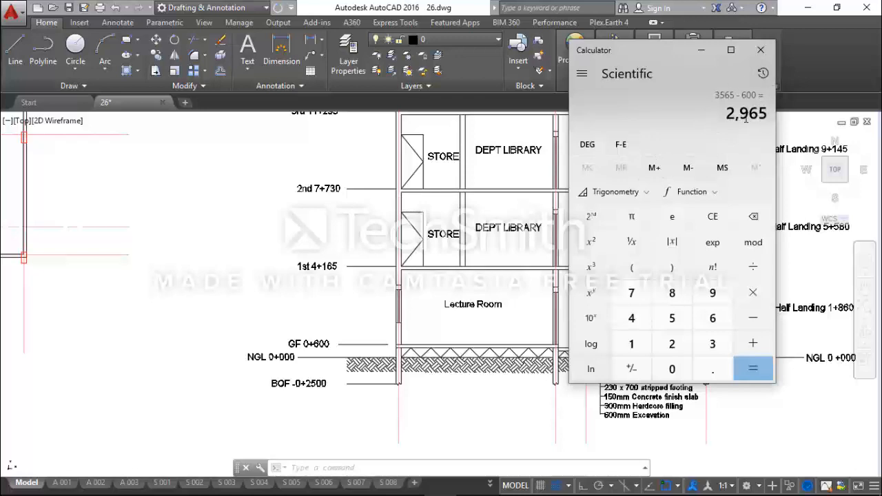
pyautogui.click(702, 51)
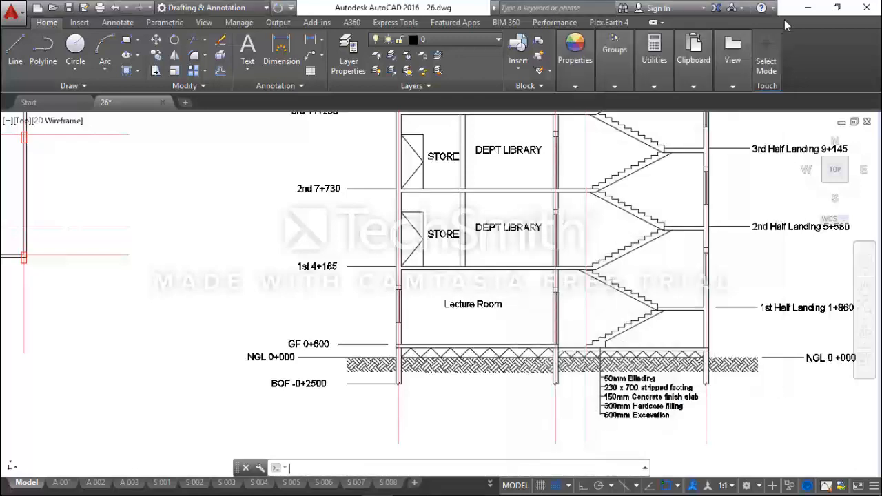
# Switch to Orion and open the wall load editor for the beam on axis A between axes 1 and 2.
pyautogui.click(807, 6)
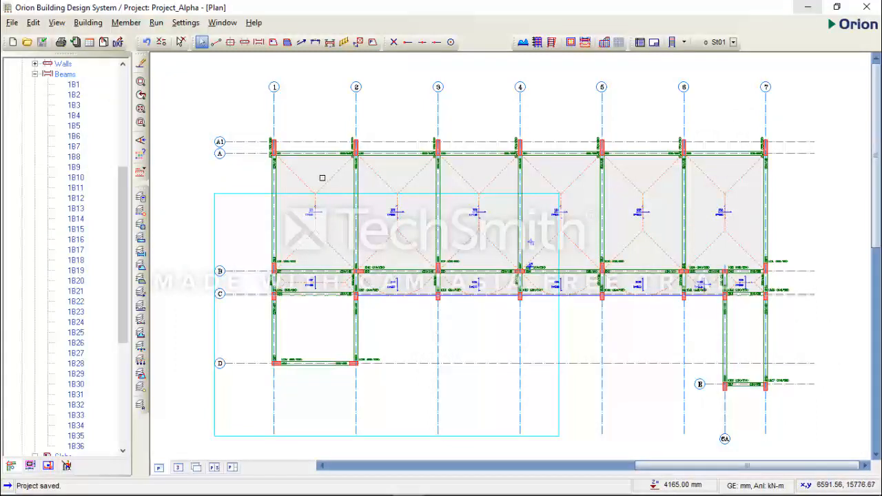
pyautogui.click(328, 154)
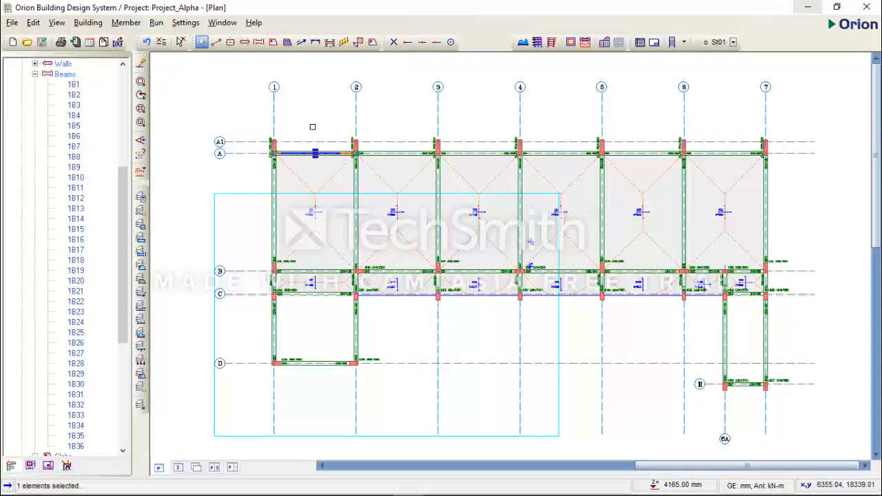
pyautogui.rightClick(312, 89)
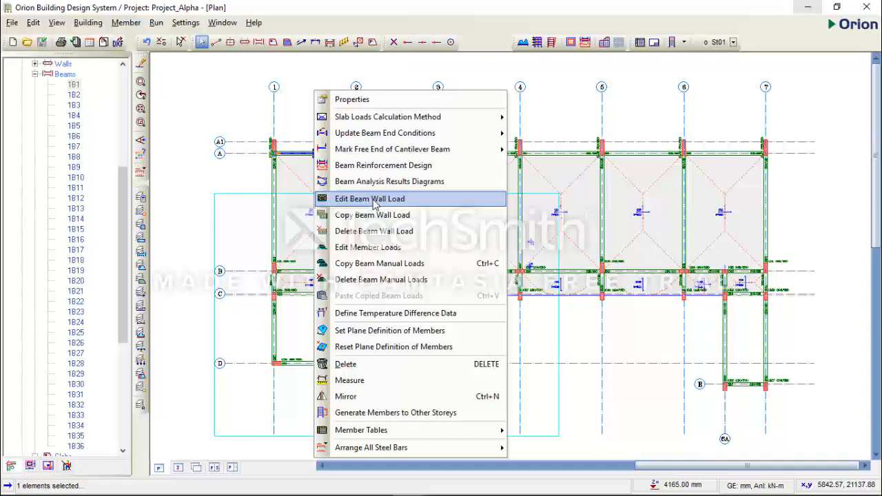
pyautogui.click(374, 200)
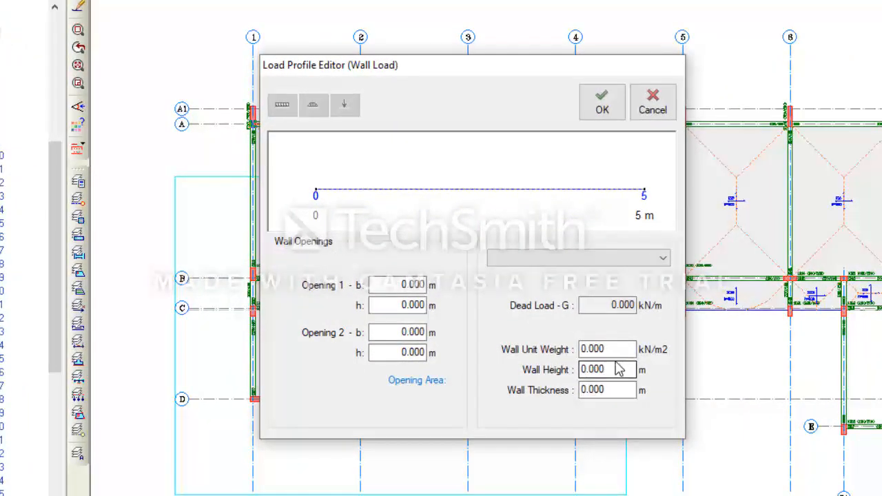
pyautogui.moveTo(499, 74); pyautogui.dragTo(475, 67)
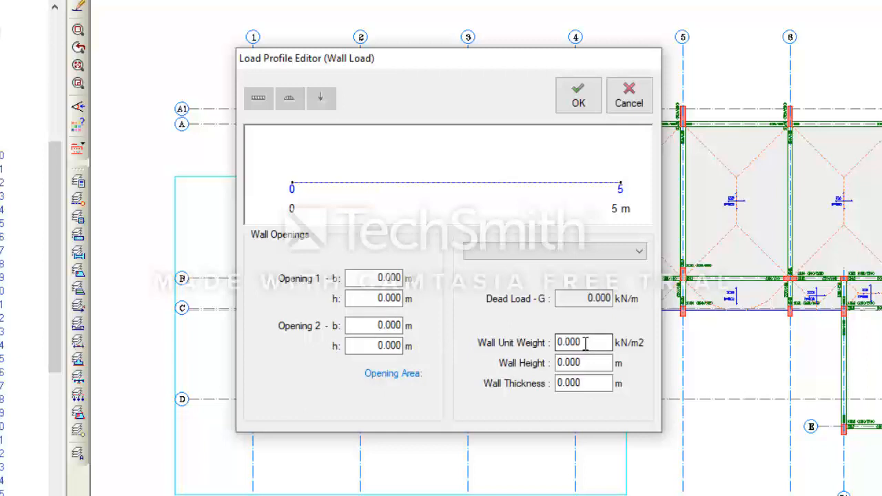
# Apply a wall load with unit weight 3.5 kN/m2, wall height 2.965 m and wall thickness 0.23 m to the beam.
pyautogui.moveTo(584, 342); pyautogui.dragTo(551, 343)
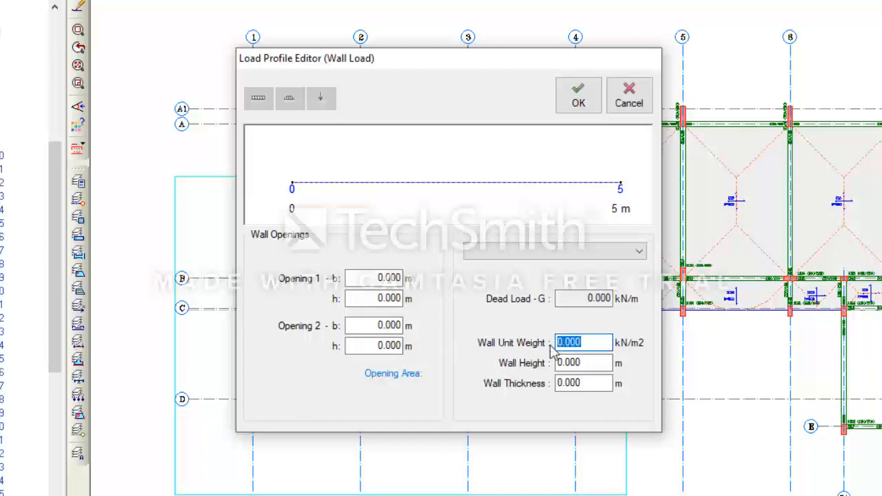
pyautogui.write('3.5')
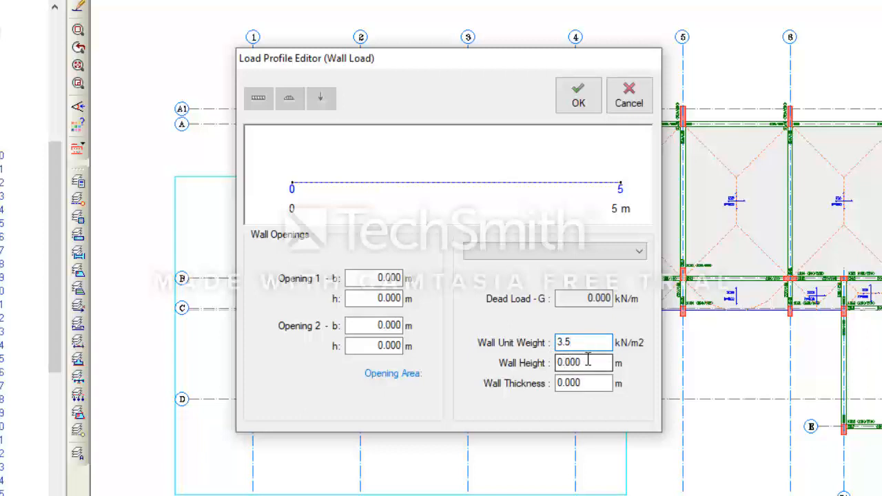
pyautogui.click(587, 365)
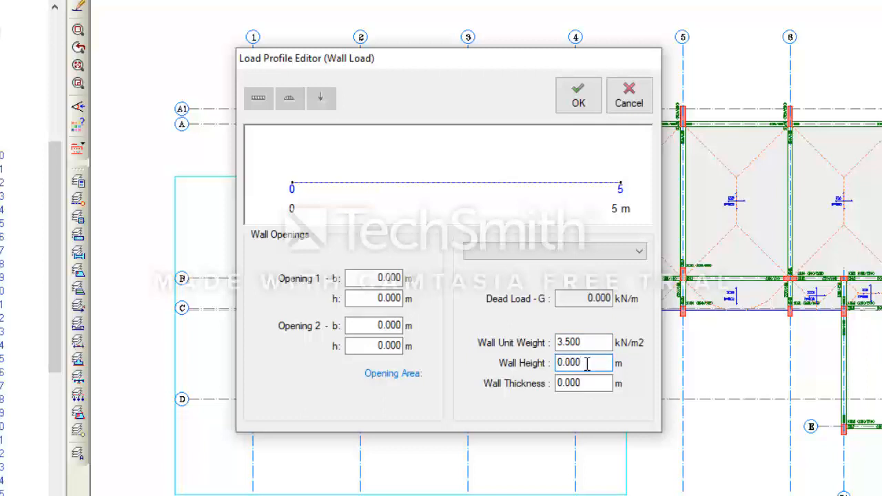
pyautogui.moveTo(578, 363); pyautogui.dragTo(554, 363)
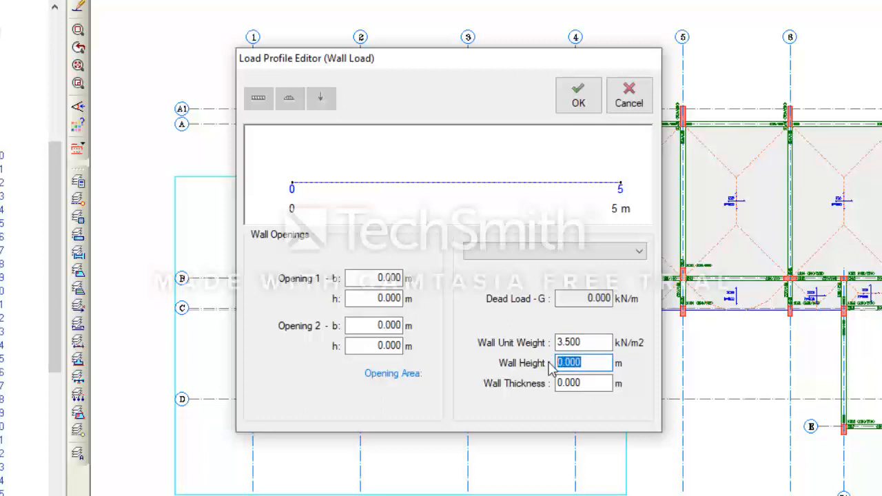
pyautogui.write('2')
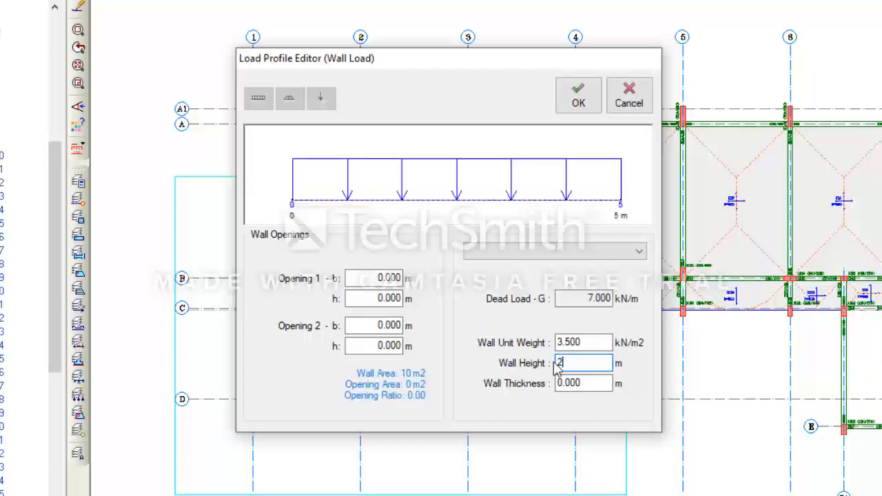
pyautogui.write('.965')
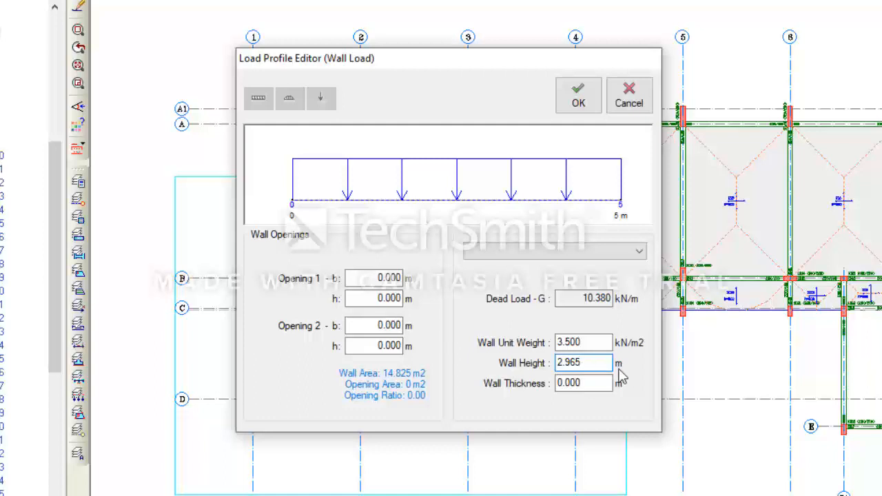
pyautogui.click(585, 388)
pyautogui.write('0.23')
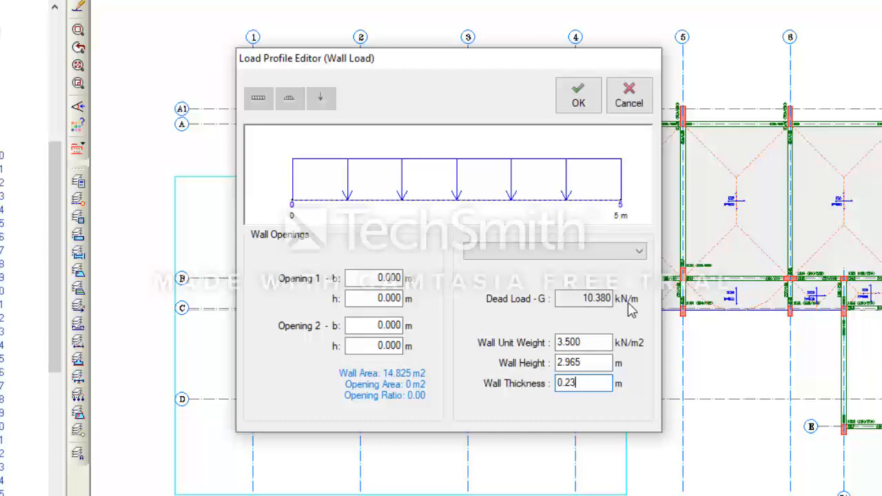
pyautogui.click(582, 103)
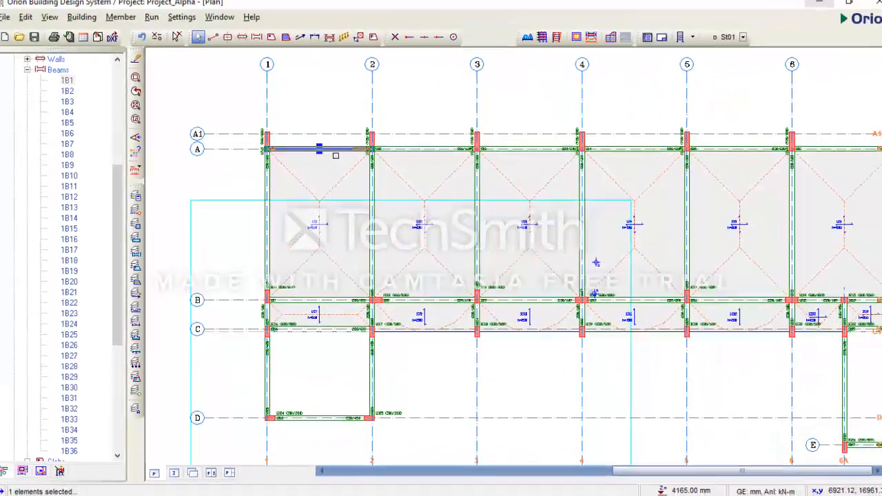
# Deselect the beam and inspect its wall in the 3D view from several sides before returning to the plan.
pyautogui.click(321, 125)
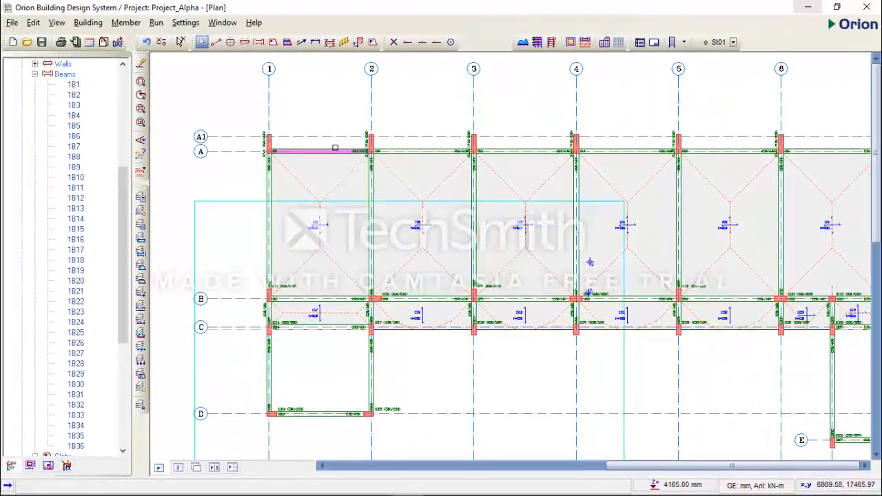
pyautogui.scroll(1, 335, 146)
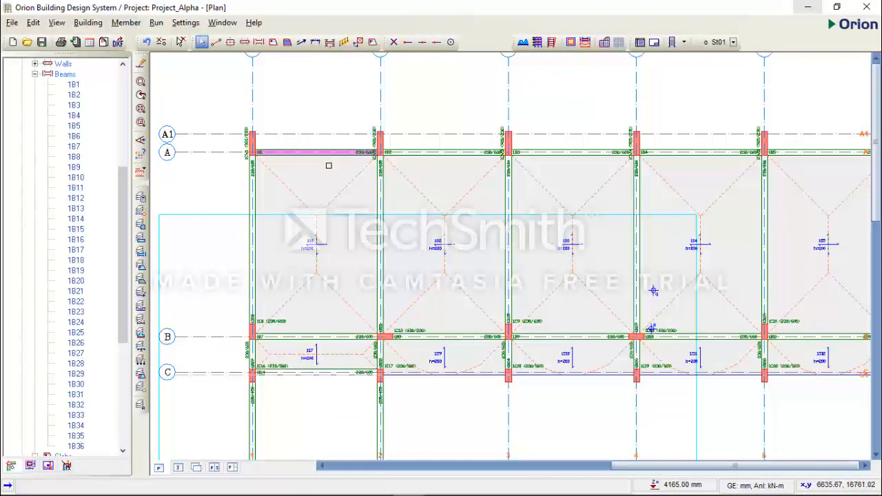
pyautogui.click(179, 467)
pyautogui.moveTo(468, 396); pyautogui.dragTo(662, 333)
pyautogui.moveTo(538, 324); pyautogui.dragTo(514, 295)
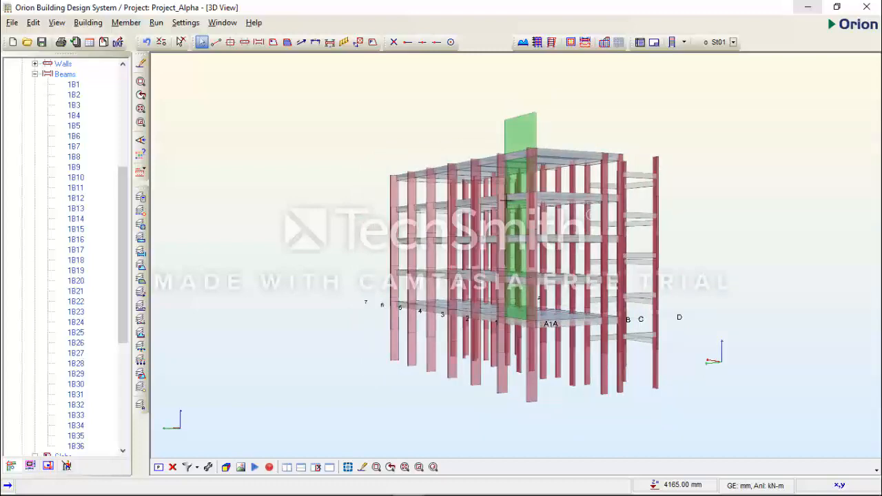
pyautogui.moveTo(732, 206); pyautogui.dragTo(671, 221)
pyautogui.click(173, 467)
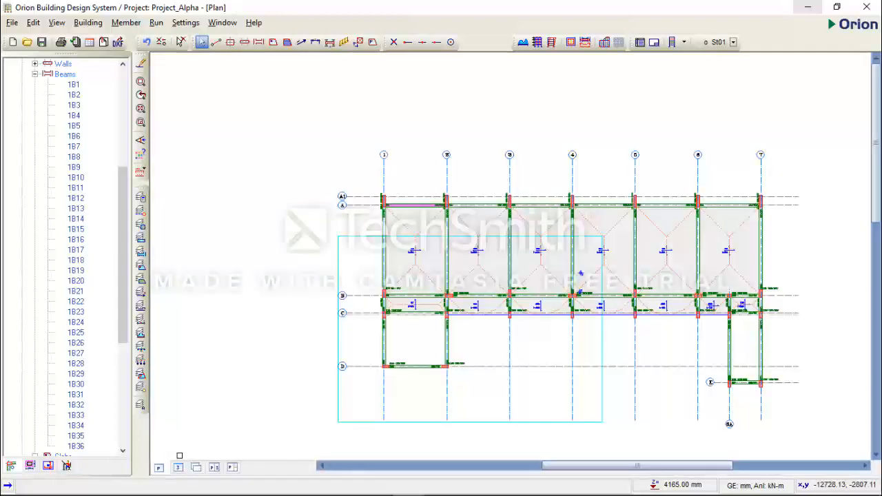
# Switch to AutoCAD and check the wall layout on the 1st Floor Plan.
pyautogui.click(381, 486)
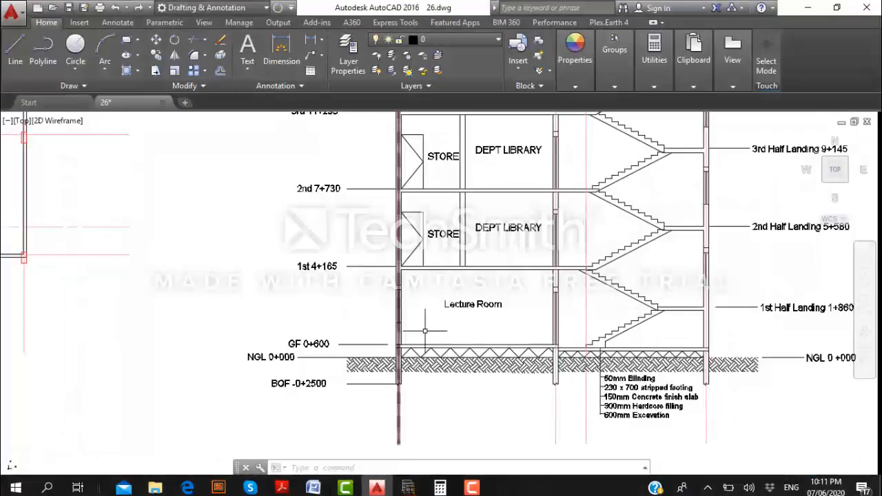
pyautogui.scroll(-6, 263, 322)
pyautogui.scroll(6, 263, 322)
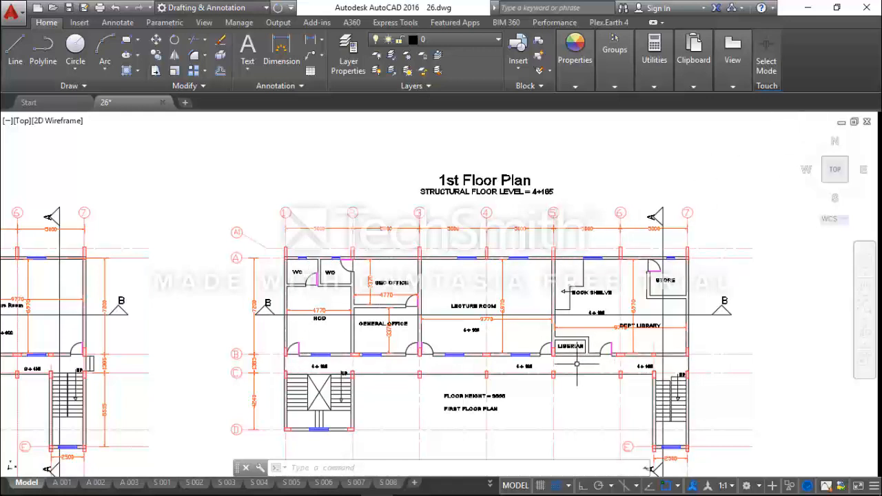
# Return to Orion and save the changes to the project.
pyautogui.click(807, 7)
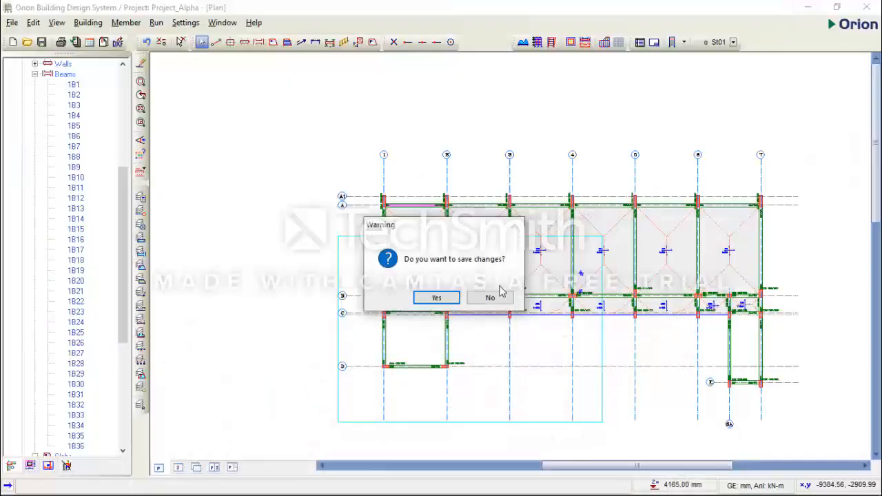
pyautogui.click(452, 298)
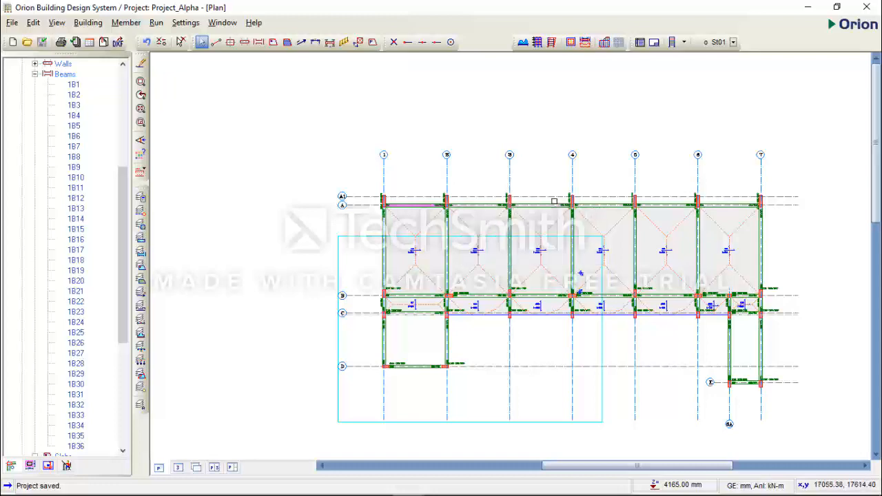
# Copy the wall load of the beam on axis A between axes 1 and 2.
pyautogui.click(410, 206)
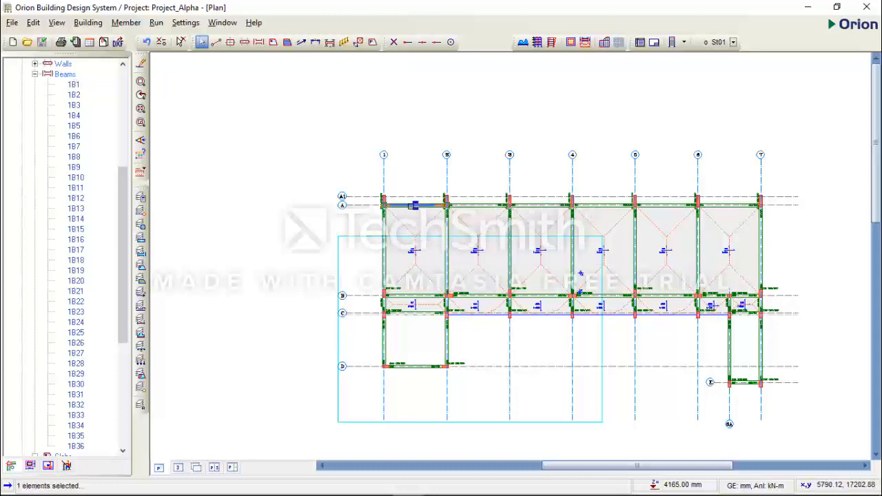
pyautogui.scroll(2, 406, 207)
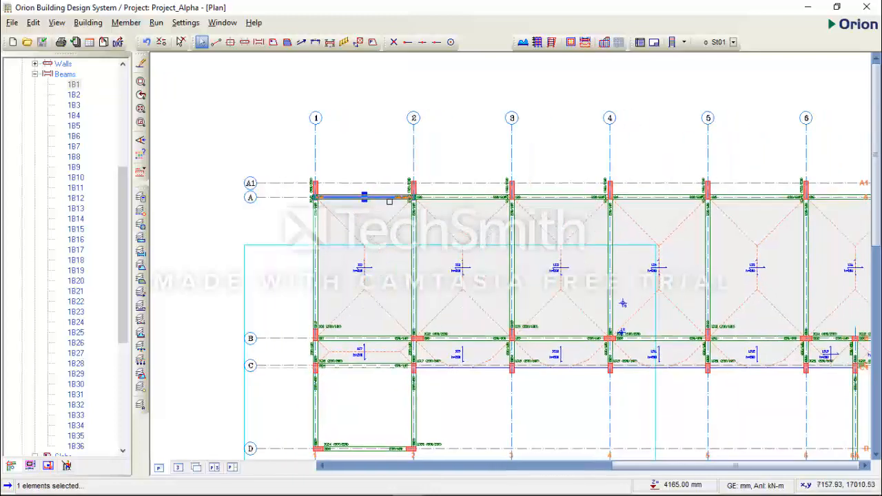
pyautogui.scroll(-2, 384, 221)
pyautogui.scroll(1, 384, 213)
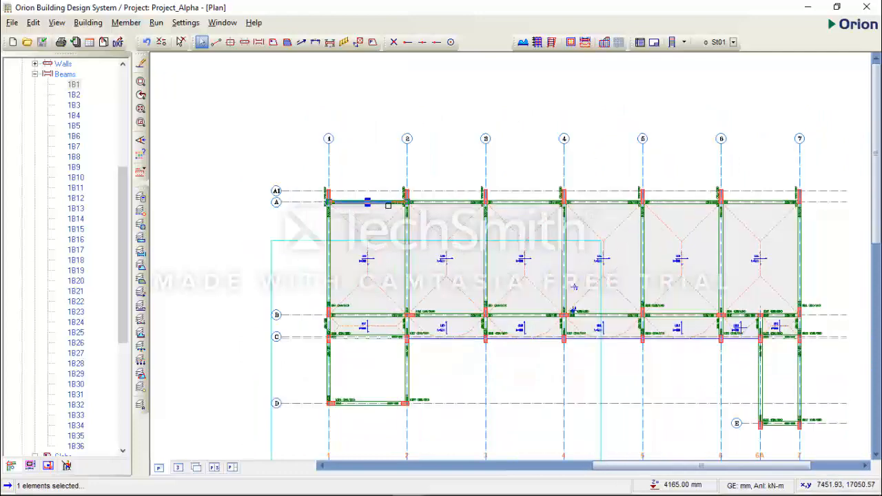
pyautogui.rightClick(359, 116)
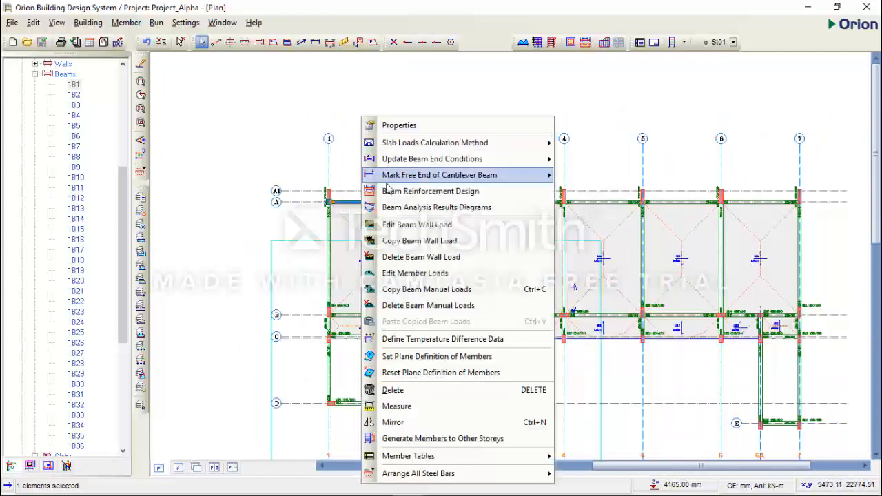
pyautogui.click(430, 245)
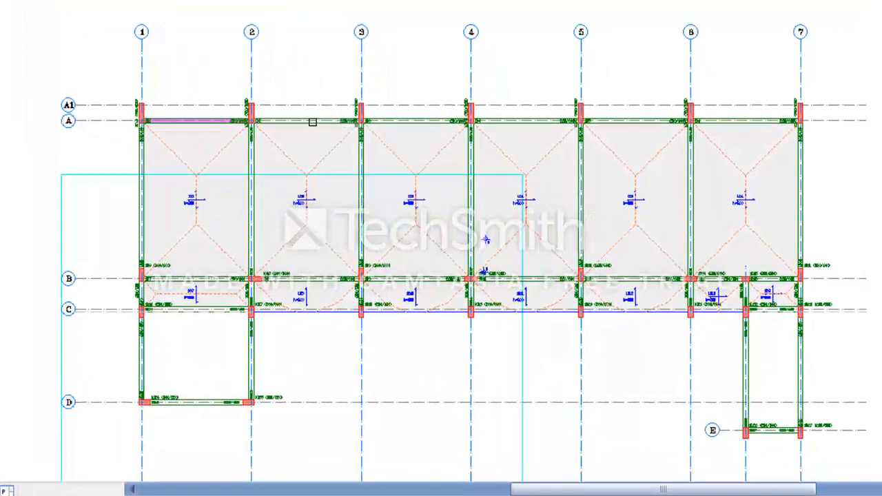
# Paste the copied wall load onto the axis A beams between axes 2 and 7 and all axis B beams between axes 1 and 7.
pyautogui.click(313, 122)
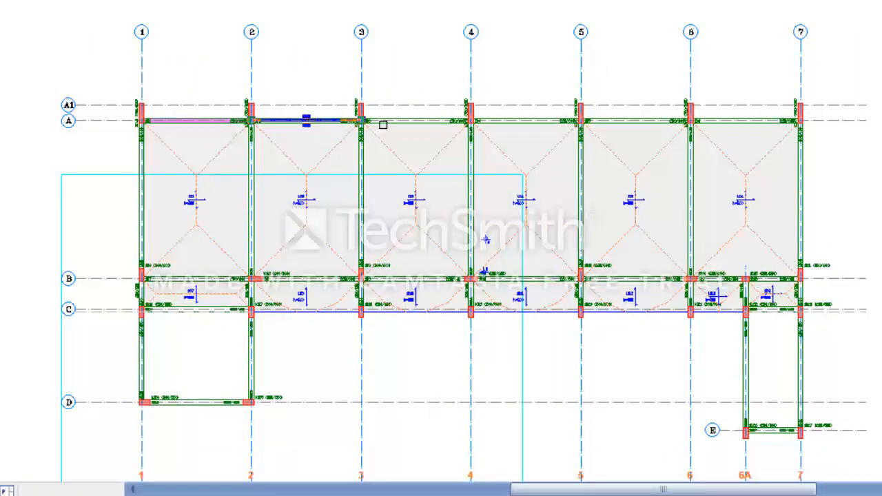
pyautogui.click(383, 123)
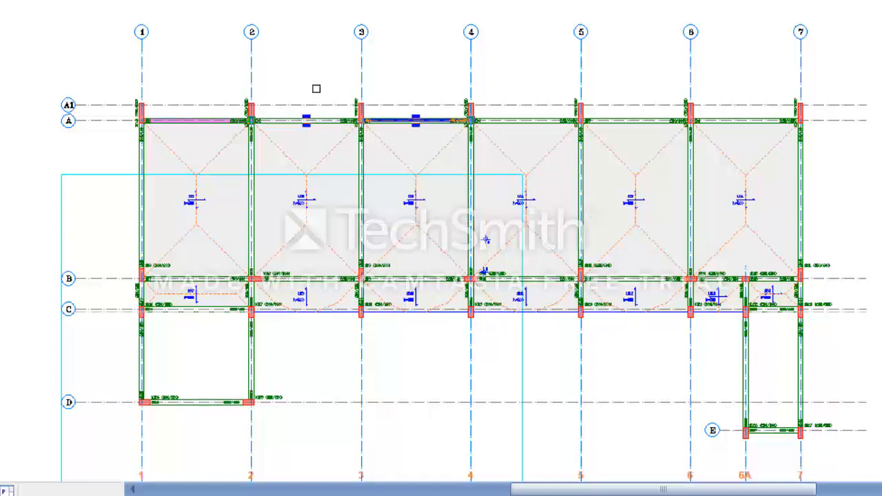
pyautogui.click(316, 89)
pyautogui.click(315, 123)
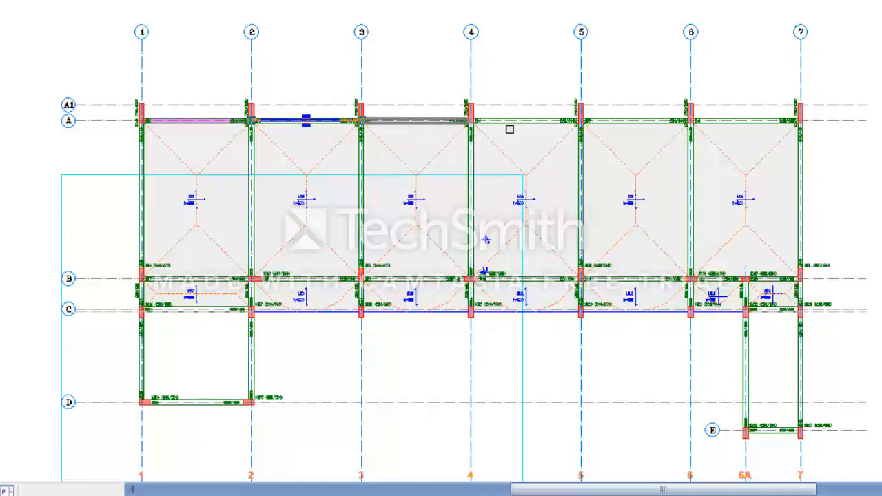
pyautogui.click(455, 122)
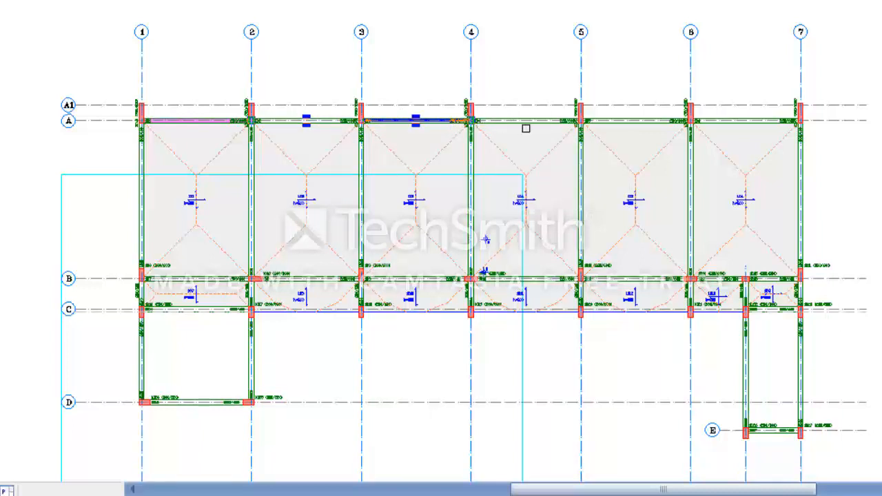
pyautogui.click(527, 124)
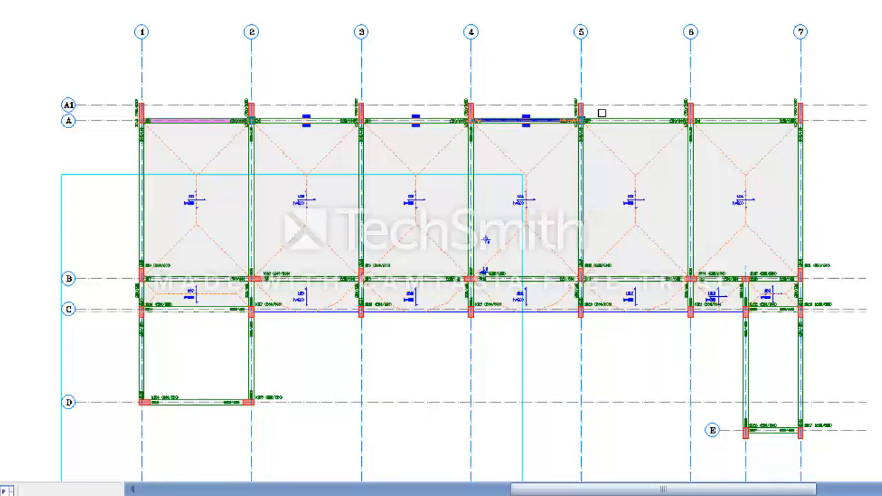
pyautogui.click(623, 124)
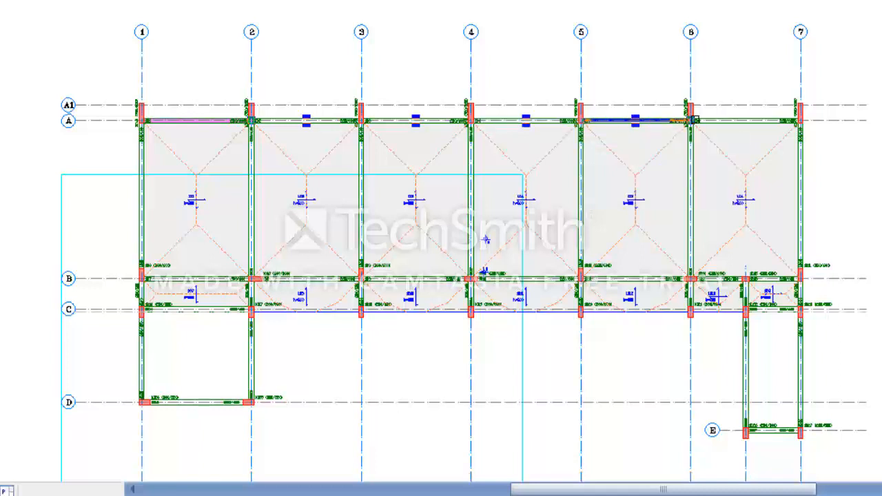
pyautogui.click(745, 122)
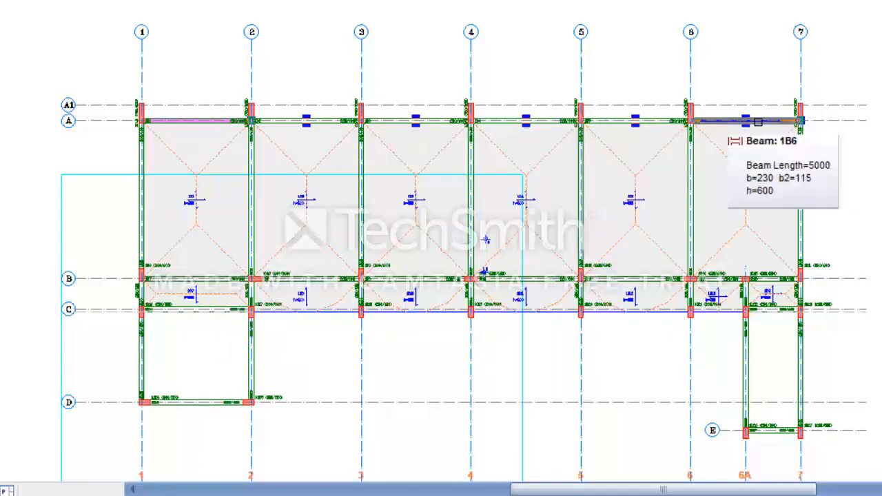
pyautogui.click(168, 282)
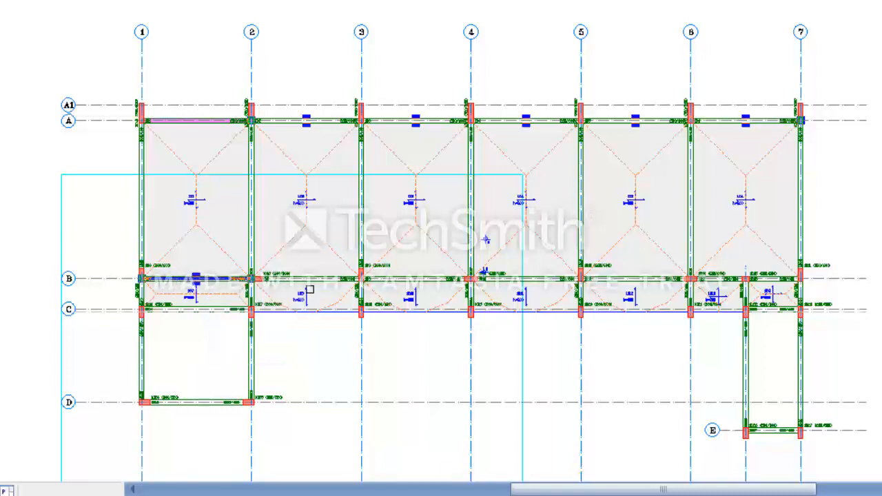
pyautogui.click(314, 282)
pyautogui.click(397, 280)
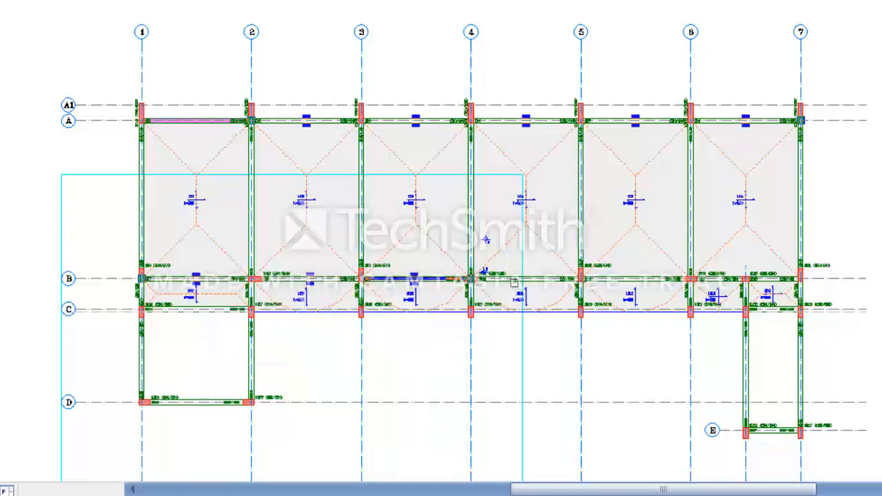
pyautogui.click(514, 280)
pyautogui.click(667, 281)
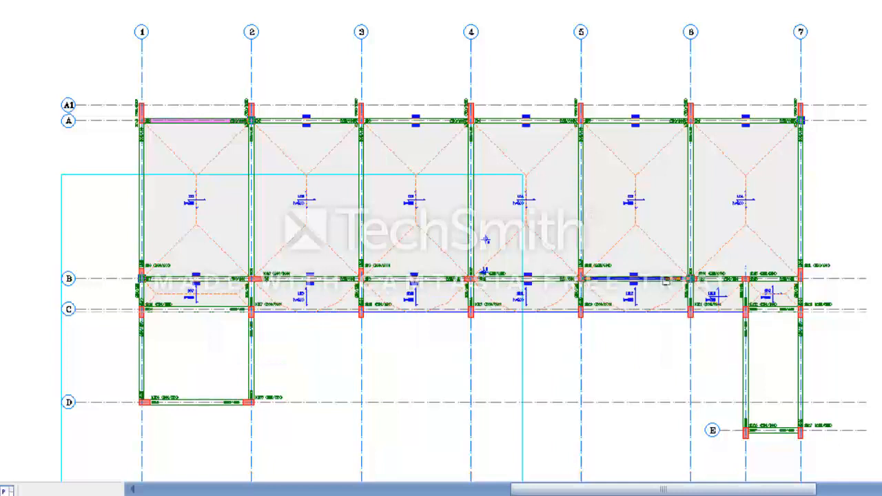
pyautogui.click(727, 280)
pyautogui.click(763, 280)
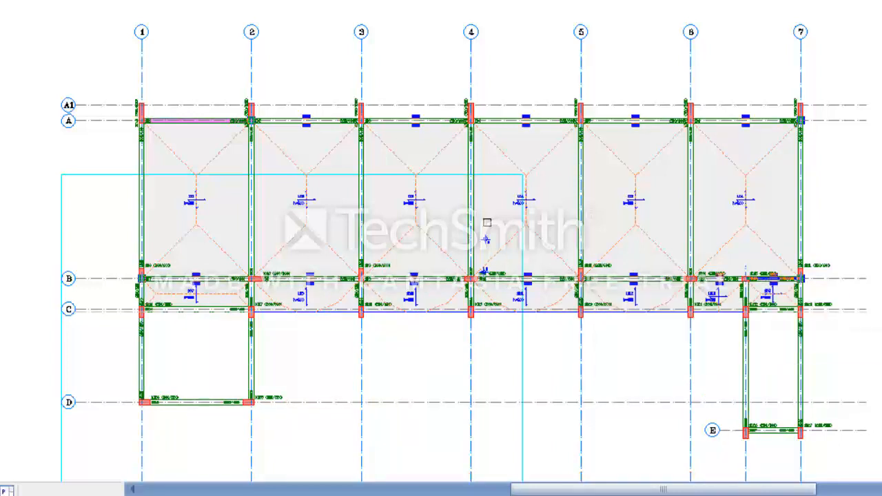
pyautogui.rightClick(525, 44)
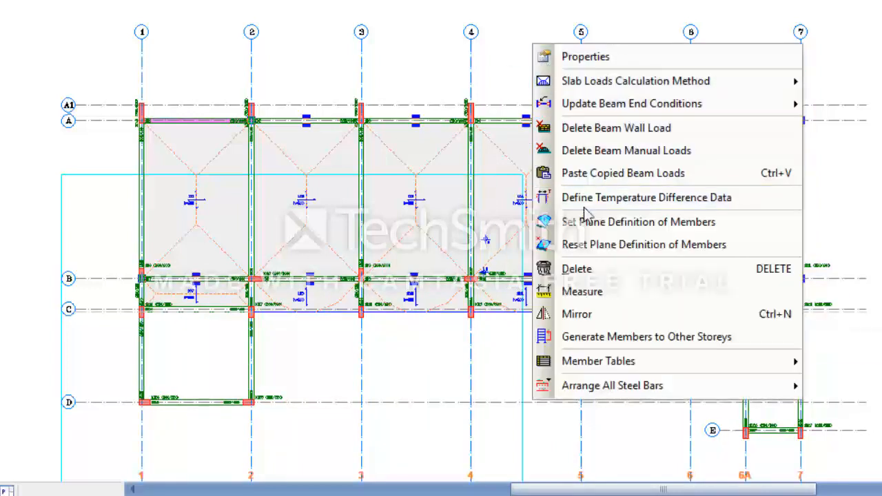
pyautogui.click(609, 174)
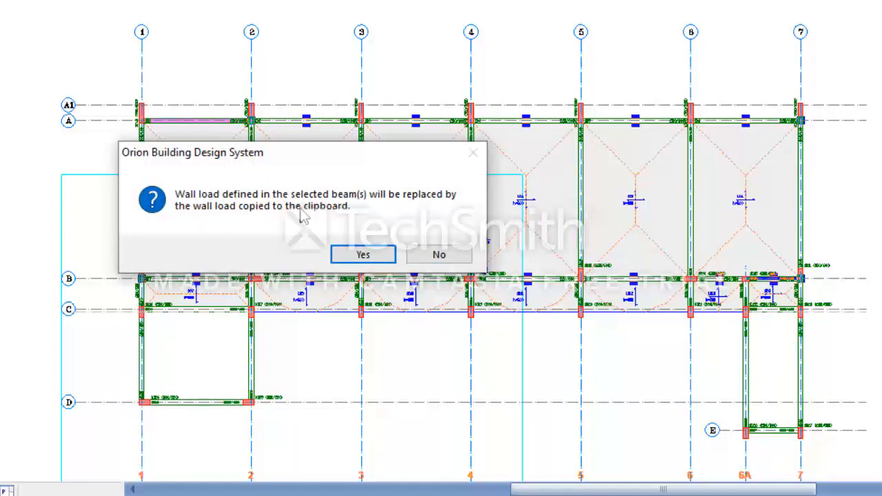
pyautogui.click(361, 255)
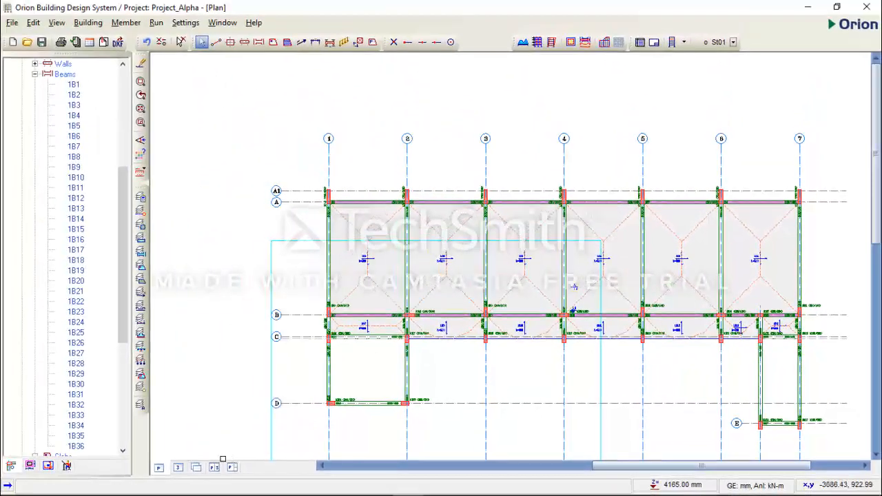
# Inspect the walls along axes A and B in the 3D view, turning the model slightly, and return to the plan.
pyautogui.click(183, 463)
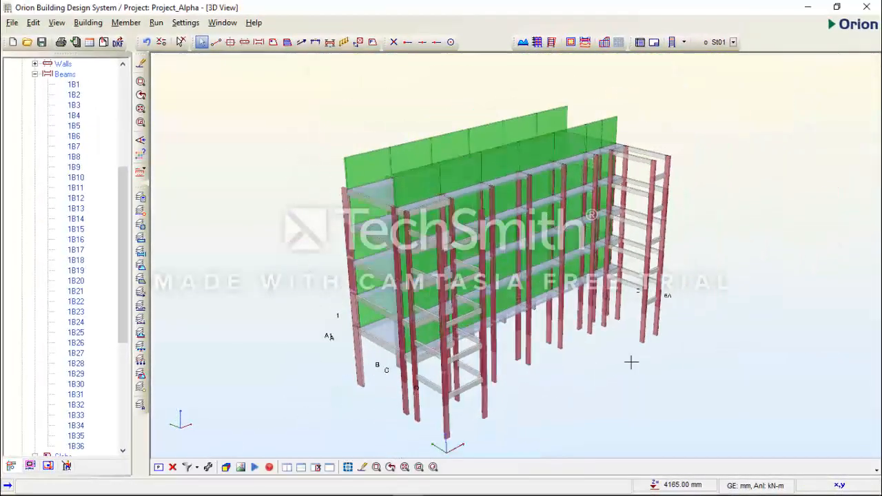
pyautogui.moveTo(581, 381); pyautogui.dragTo(694, 315, button='middle')
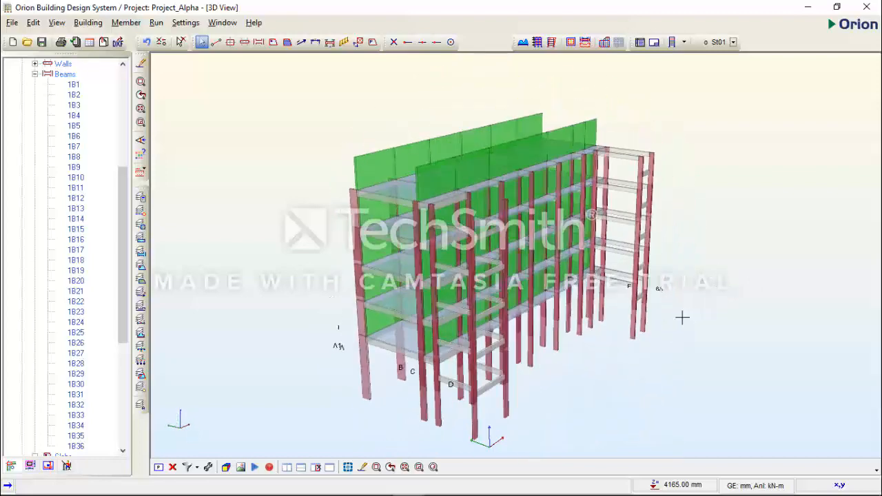
pyautogui.click(172, 469)
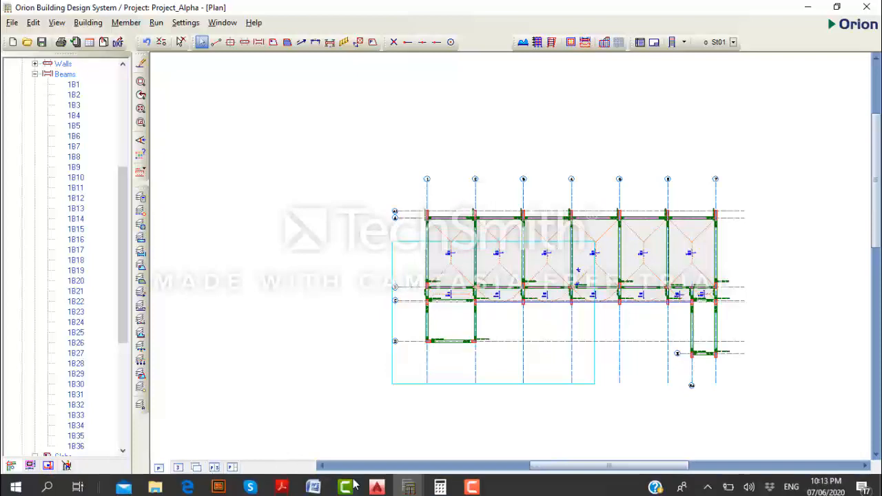
# Switch to AutoCAD and examine the 1st Floor Plan along axis C and around both staircases for further walls on beams.
pyautogui.scroll(1, 402, 305)
pyautogui.scroll(1, 402, 304)
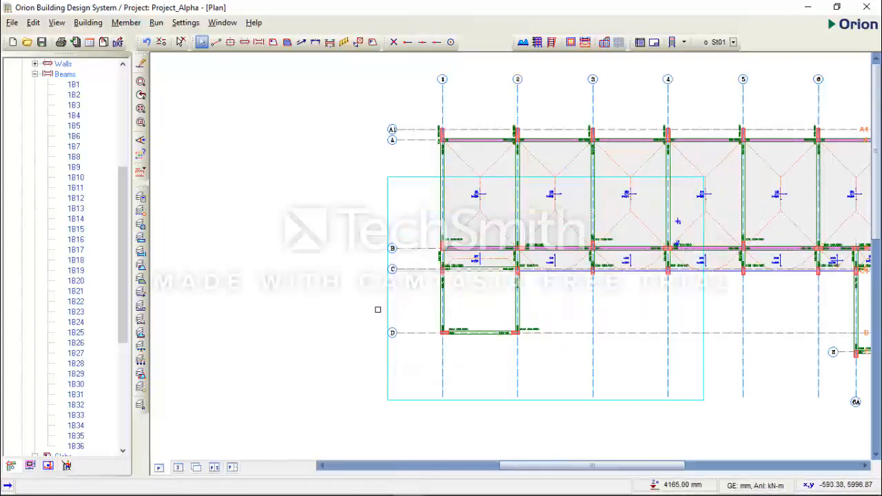
pyautogui.scroll(-2, 376, 310)
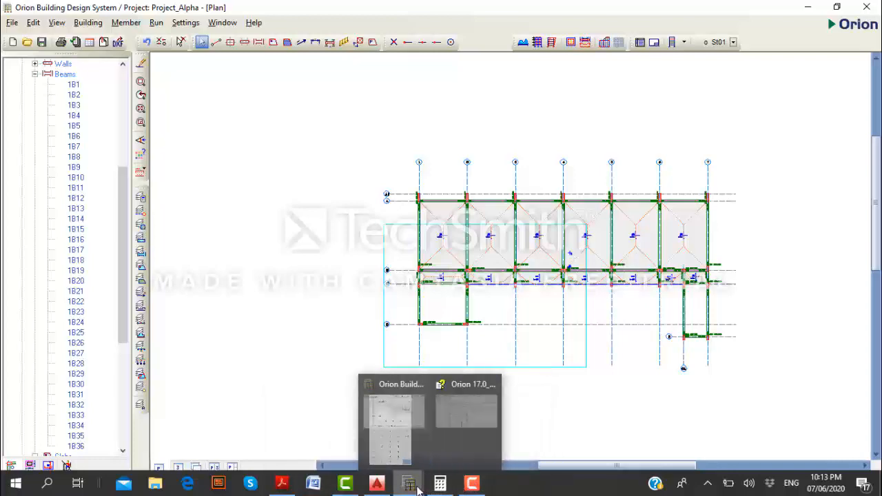
pyautogui.click(376, 484)
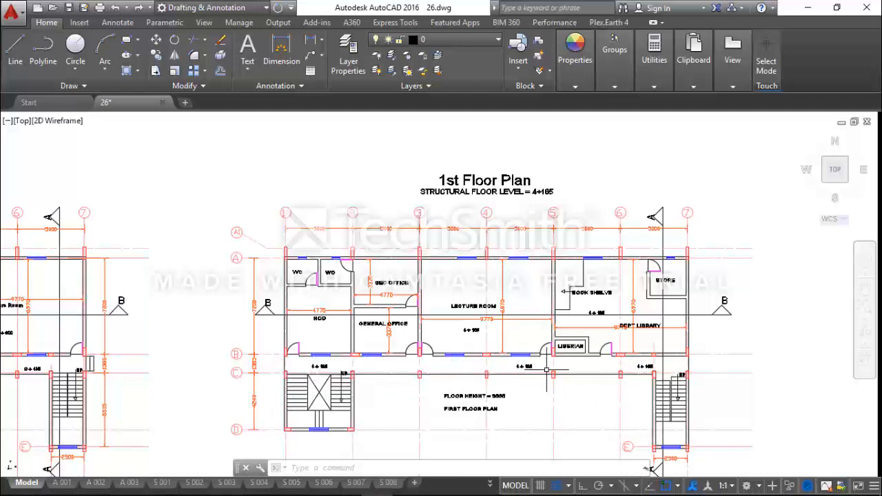
pyautogui.scroll(2, 601, 365)
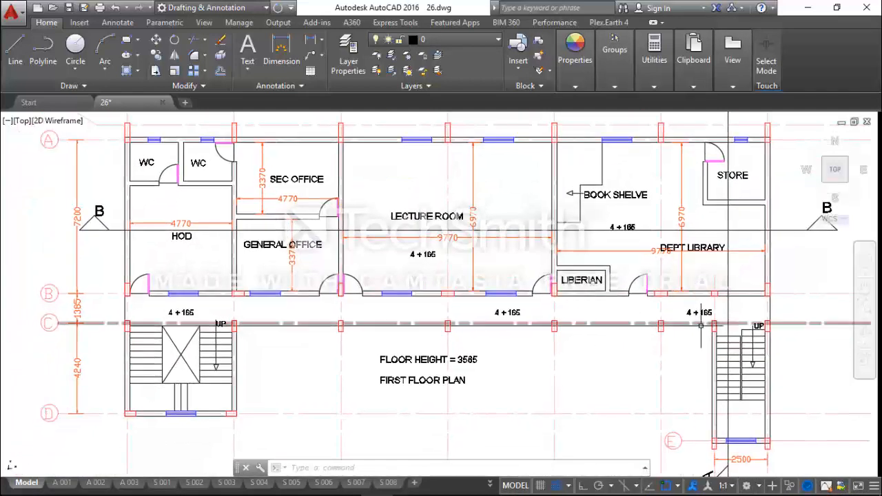
pyautogui.scroll(-4, 481, 326)
pyautogui.scroll(4, 689, 320)
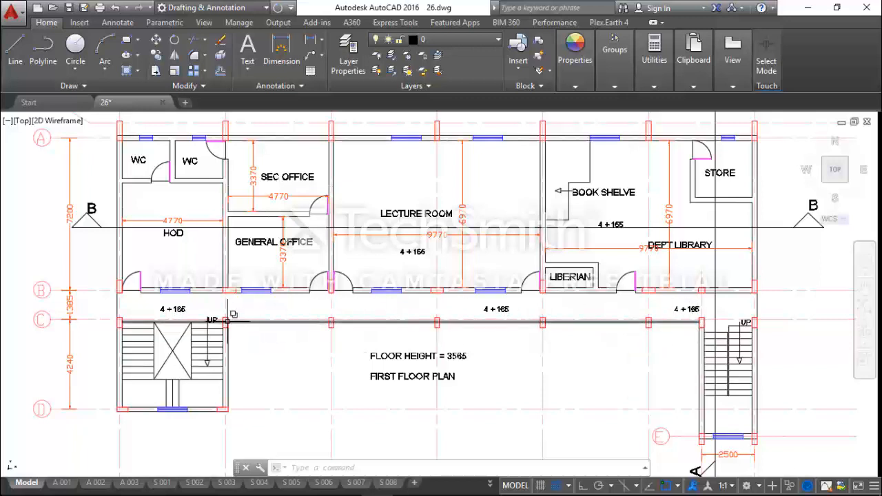
pyautogui.scroll(-2, 229, 323)
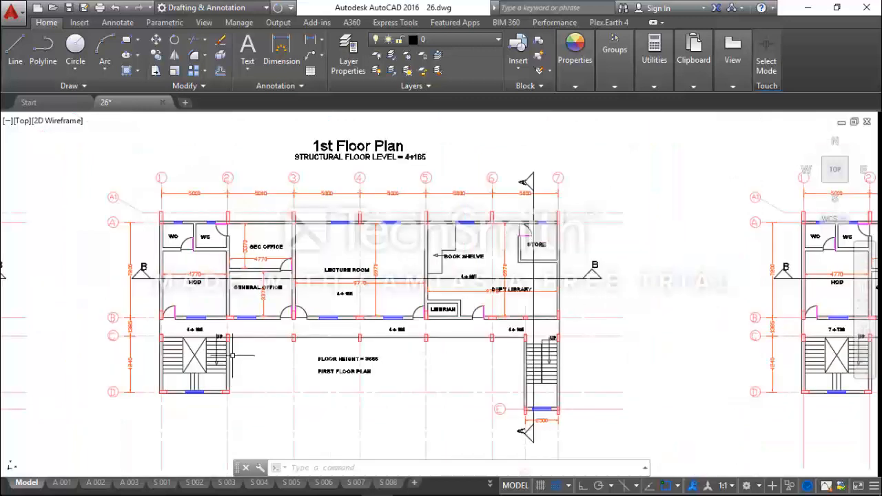
pyautogui.scroll(2, 525, 341)
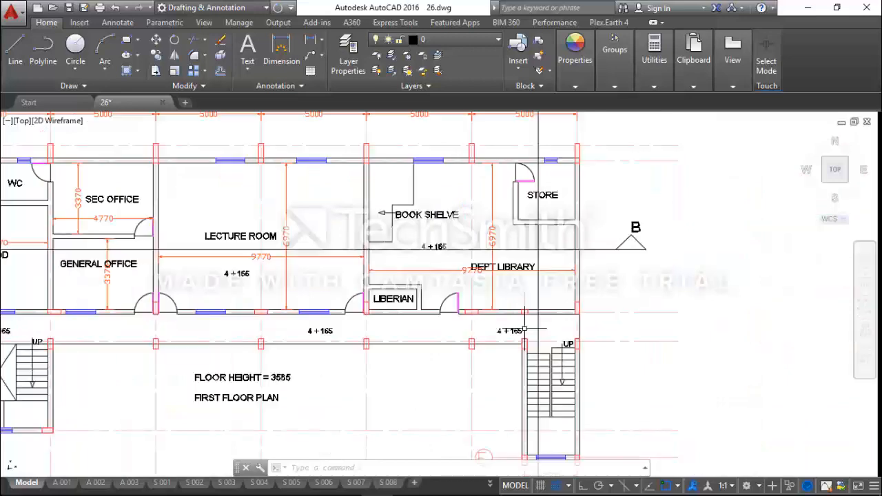
pyautogui.moveTo(524, 345); pyautogui.dragTo(568, 331, button='middle')
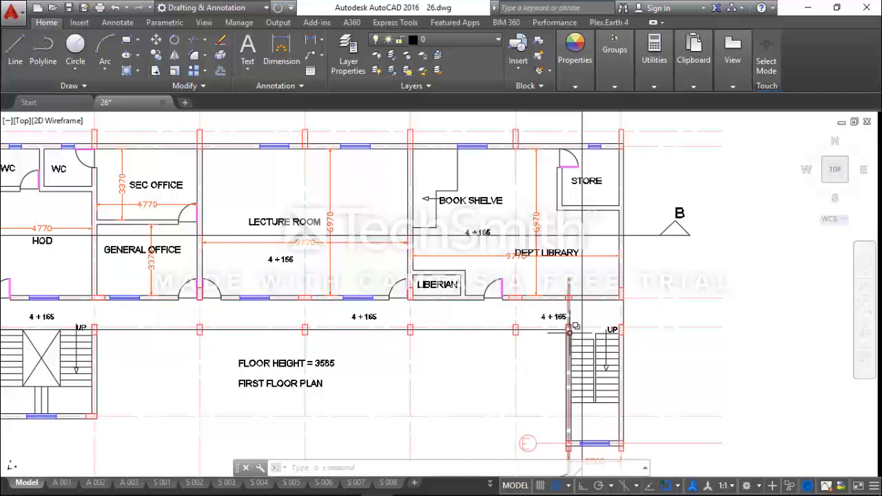
pyautogui.scroll(-2, 563, 341)
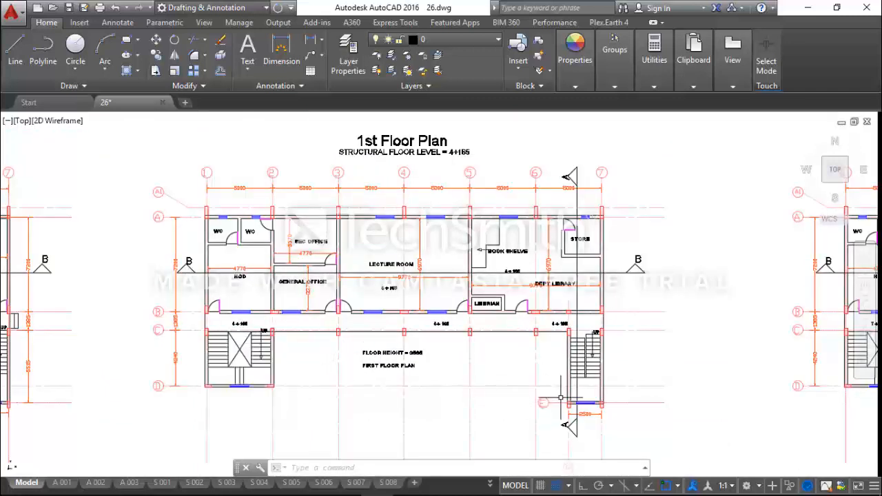
# Switch to Orion and examine the beams and slabs along axis C between axes 1 and 7 on the plan.
pyautogui.click(808, 8)
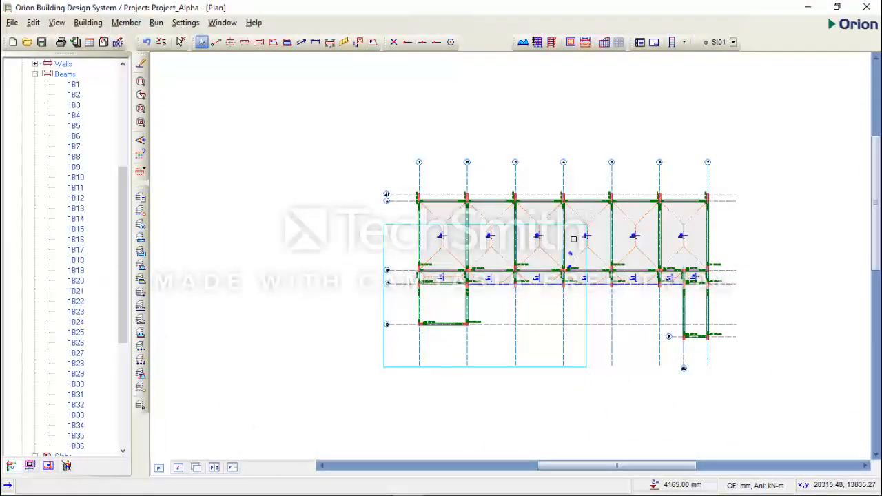
pyautogui.scroll(3, 501, 288)
pyautogui.moveTo(500, 288); pyautogui.dragTo(485, 286, button='middle')
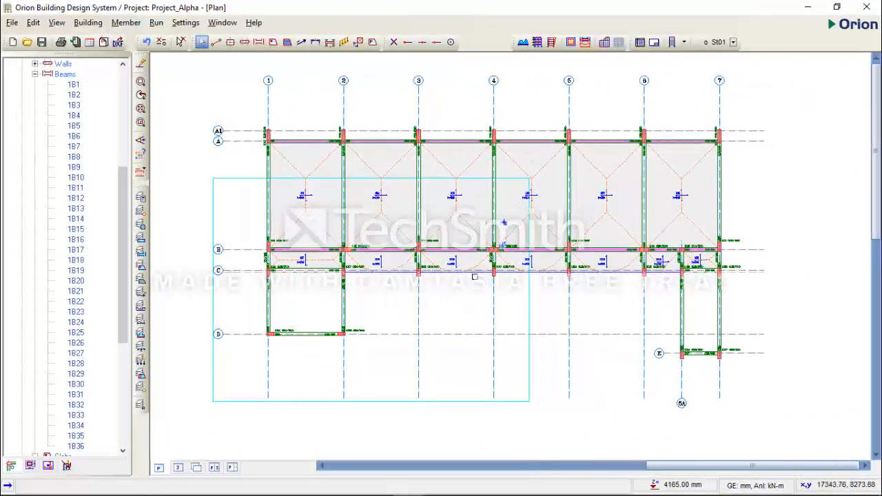
pyautogui.scroll(2, 474, 277)
pyautogui.scroll(-1, 348, 275)
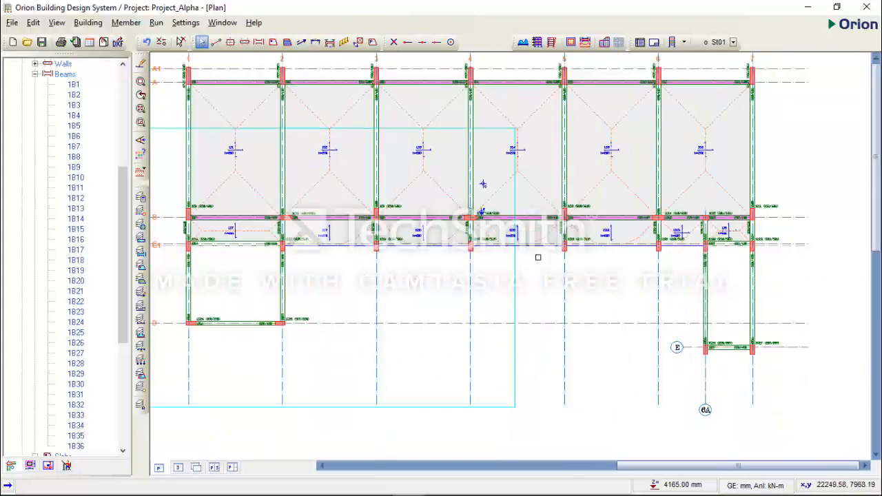
pyautogui.moveTo(682, 247)
pyautogui.scroll(1, 483, 184)
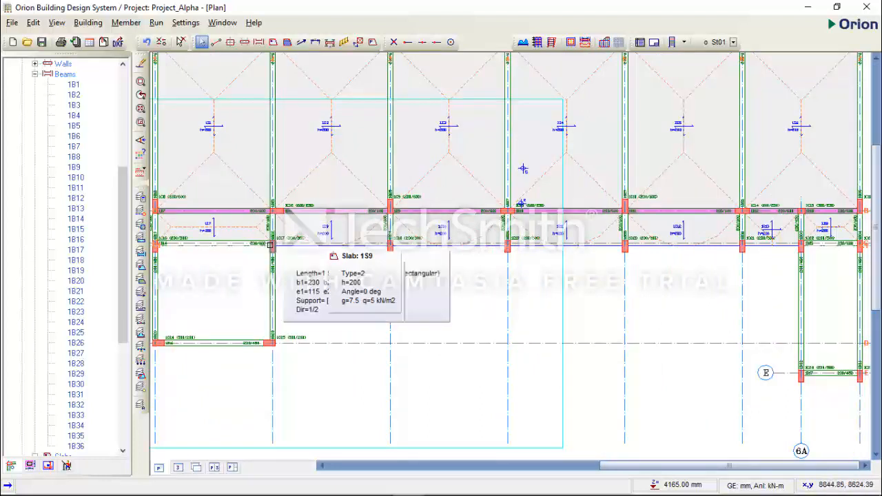
pyautogui.moveTo(523, 168)
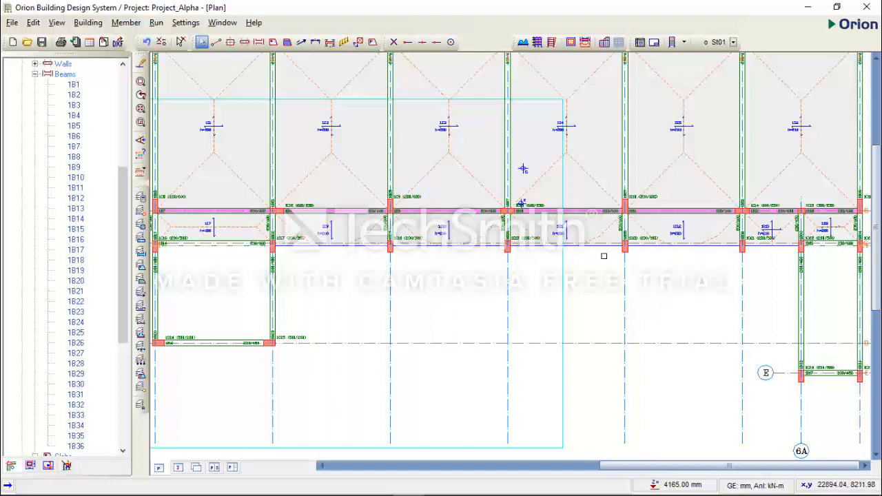
pyautogui.moveTo(438, 246)
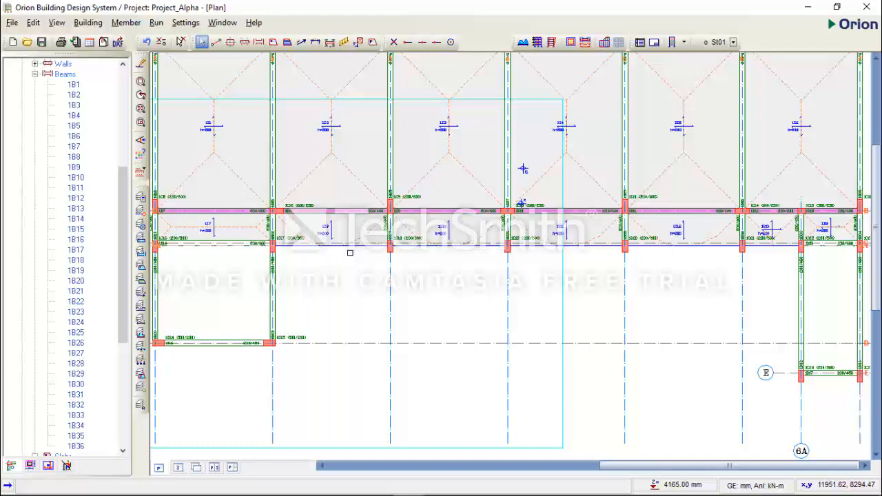
pyautogui.scroll(-1, 393, 258)
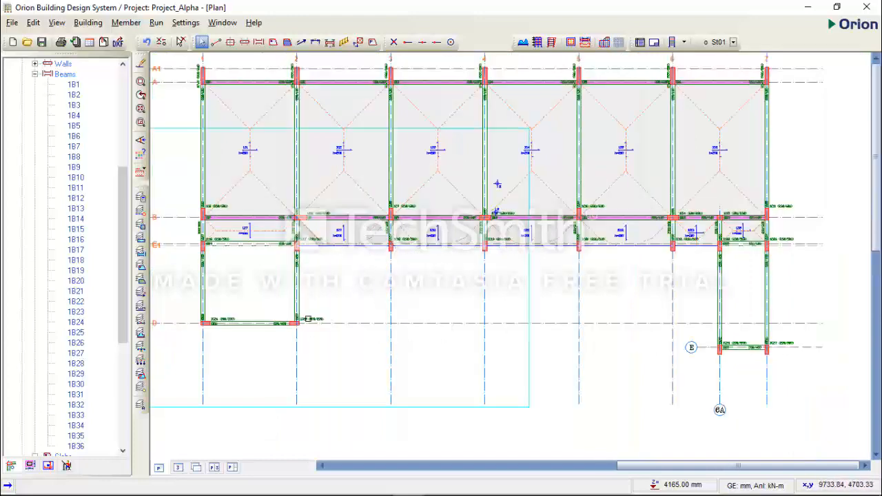
# Select the axis D beam between axes 1 and 2.
pyautogui.moveTo(289, 320); pyautogui.dragTo(400, 299, button='middle')
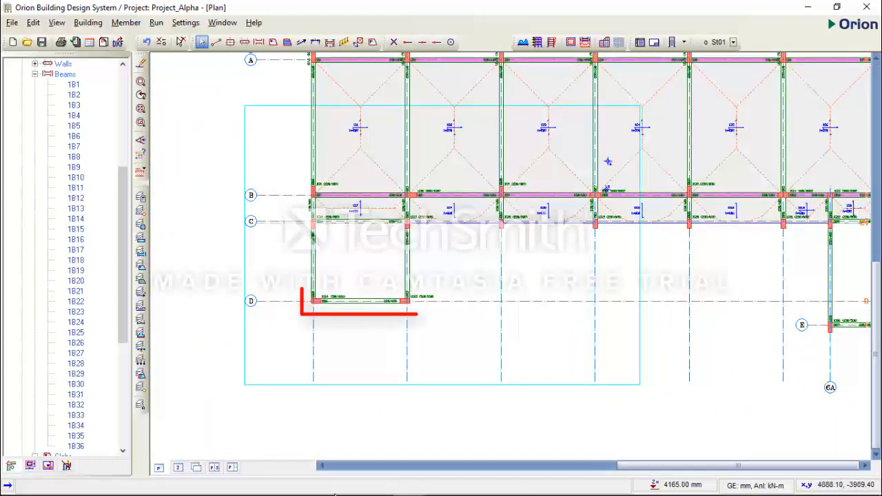
pyautogui.moveTo(432, 490)
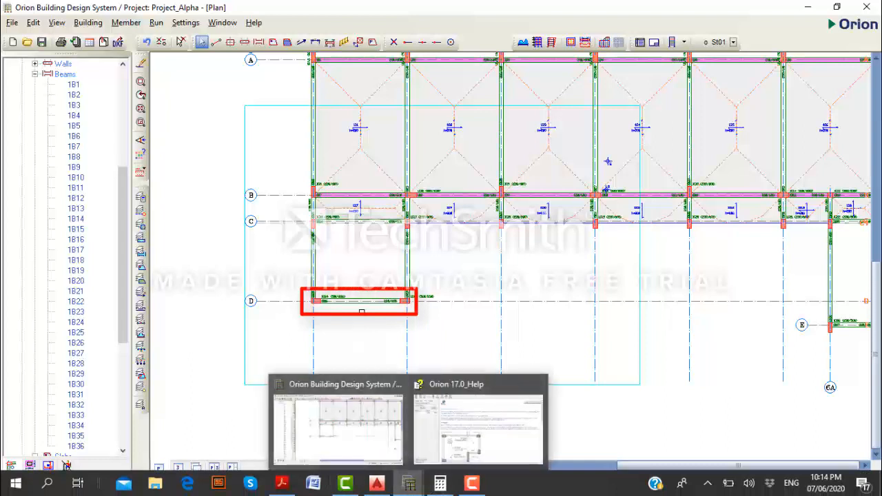
pyautogui.click(360, 302)
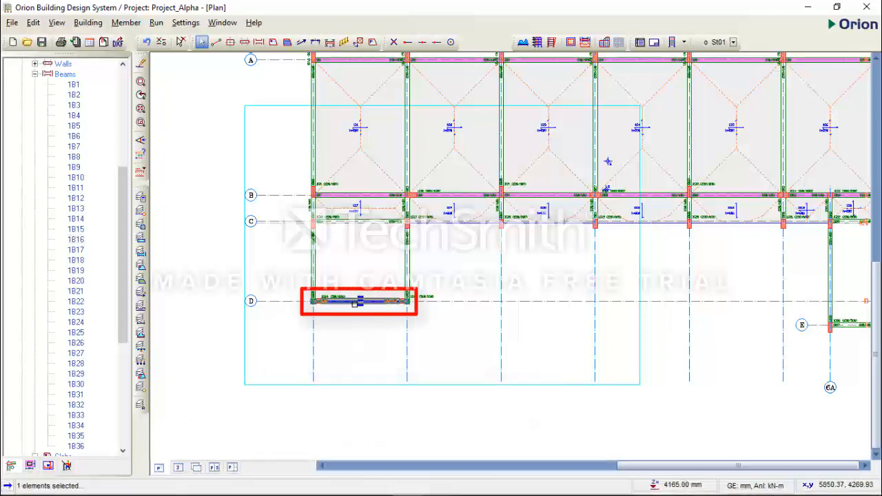
pyautogui.scroll(2, 354, 304)
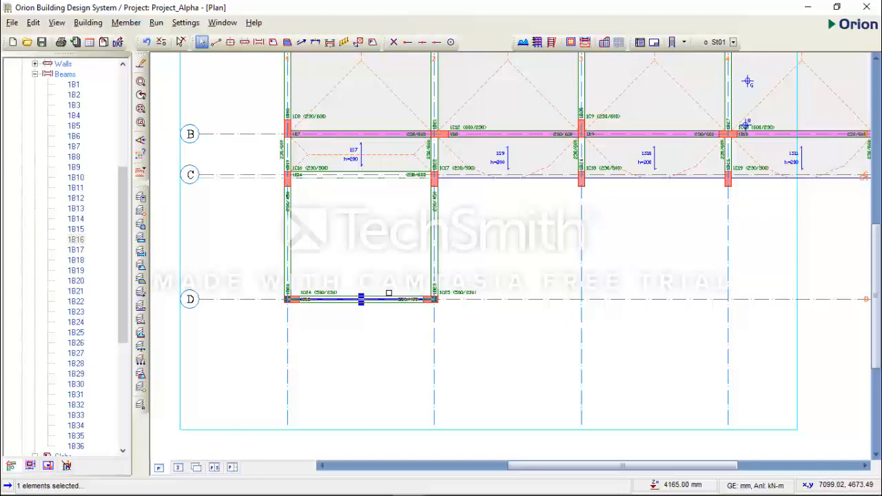
# Switch to AutoCAD and look through the drawing sheets for the Section GA for Stair Type 2.
pyautogui.click(365, 483)
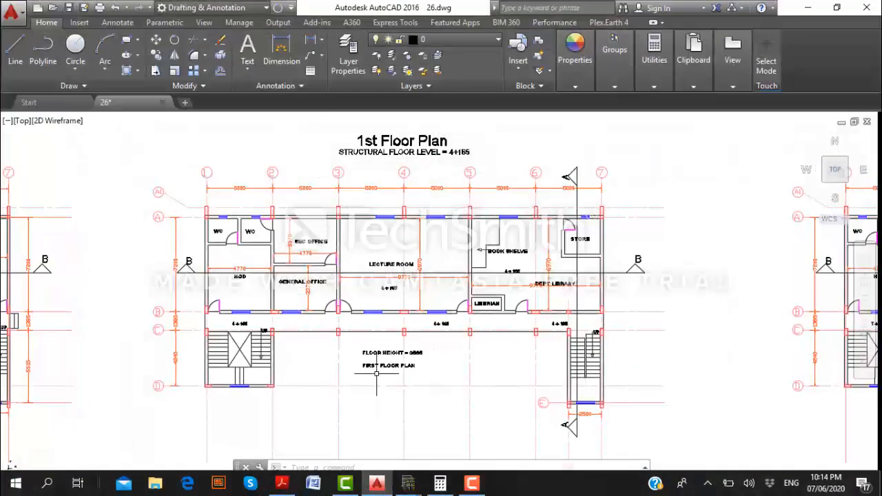
pyautogui.scroll(2, 442, 296)
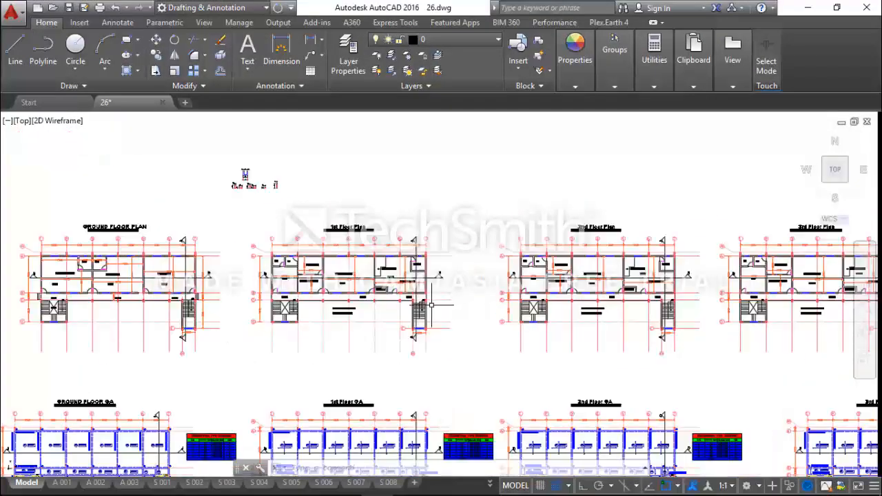
pyautogui.scroll(-2, 402, 307)
pyautogui.scroll(-3, 377, 312)
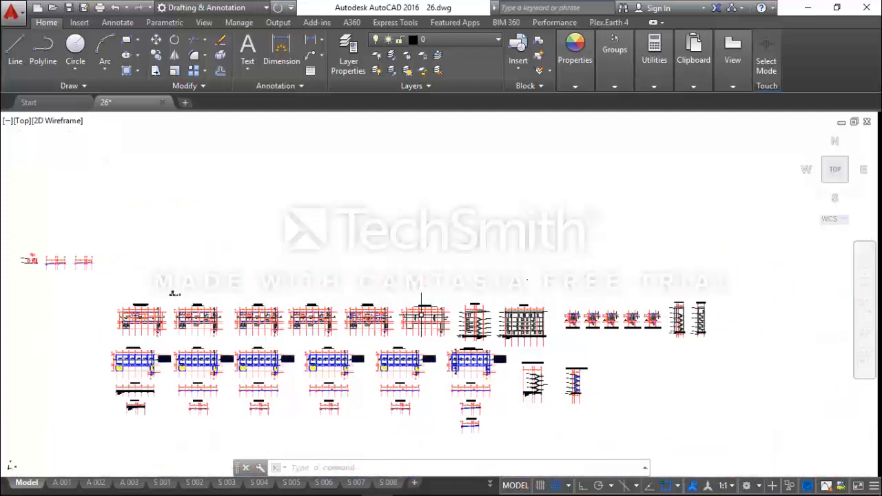
pyautogui.scroll(6, 700, 325)
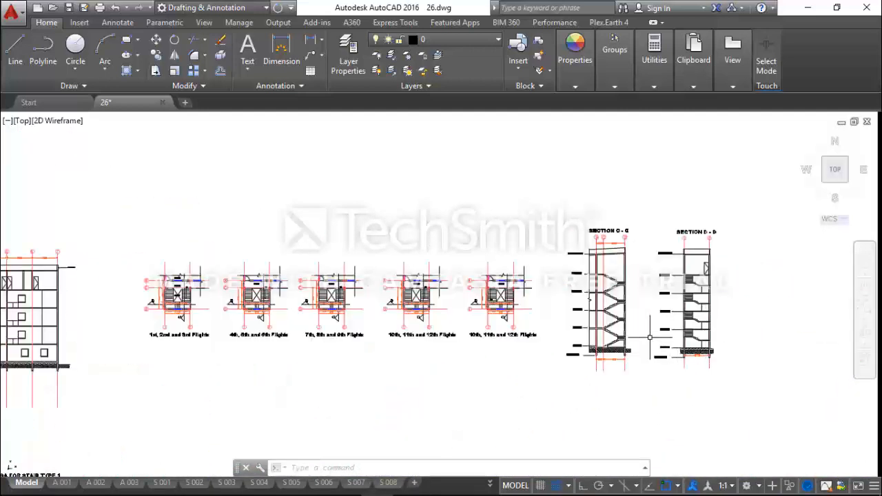
pyautogui.scroll(3, 650, 337)
pyautogui.scroll(-7, 474, 396)
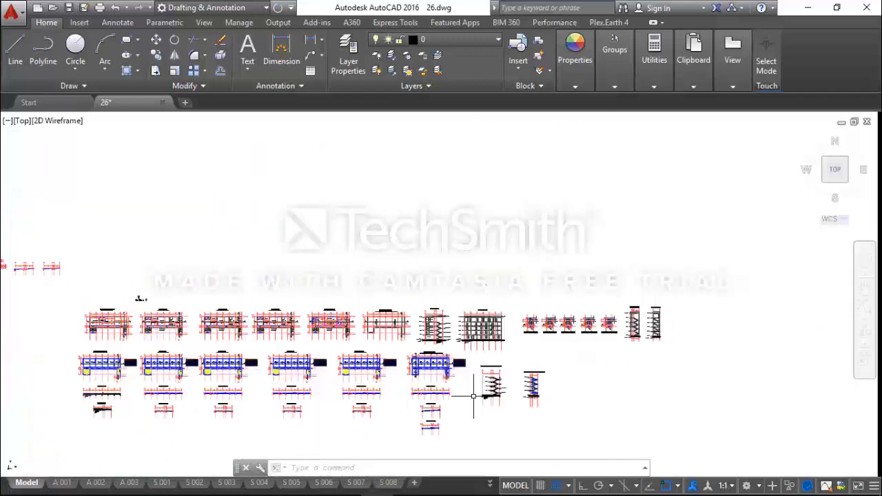
pyautogui.scroll(6, 474, 396)
pyautogui.scroll(-3, 524, 335)
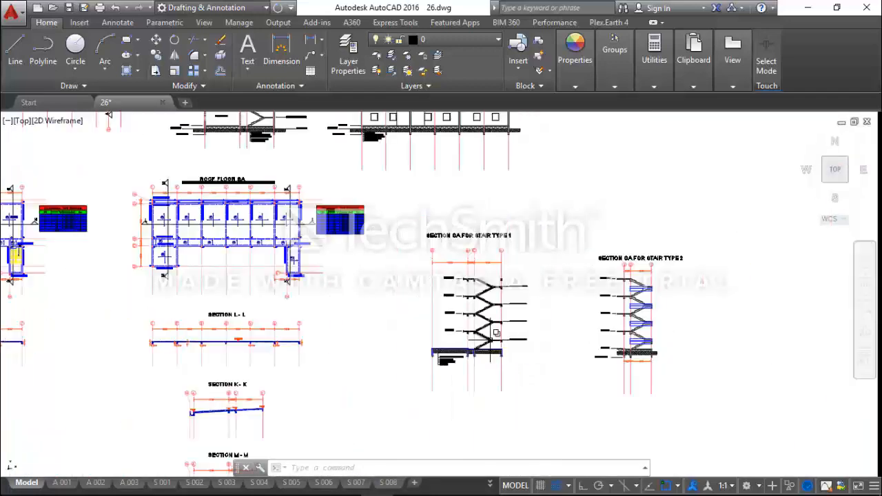
pyautogui.scroll(6, 544, 330)
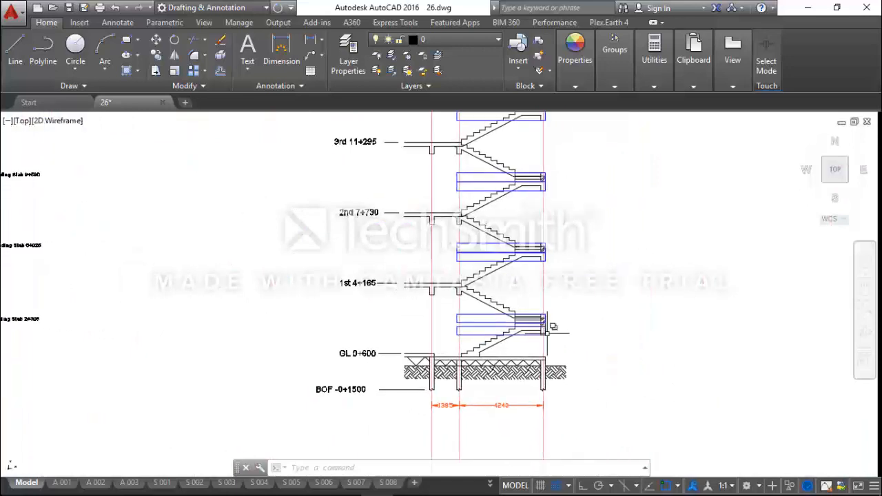
# Inspect the lower beam outline at the stair's outer edge between ground level and the 1st floor, then clear the selection.
pyautogui.scroll(5, 546, 332)
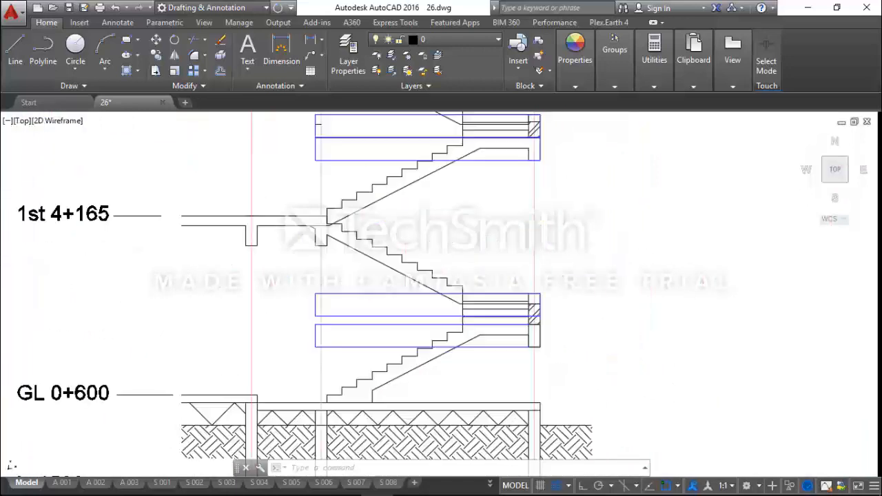
pyautogui.scroll(3, 533, 332)
pyautogui.click(531, 326)
pyautogui.scroll(-3, 534, 371)
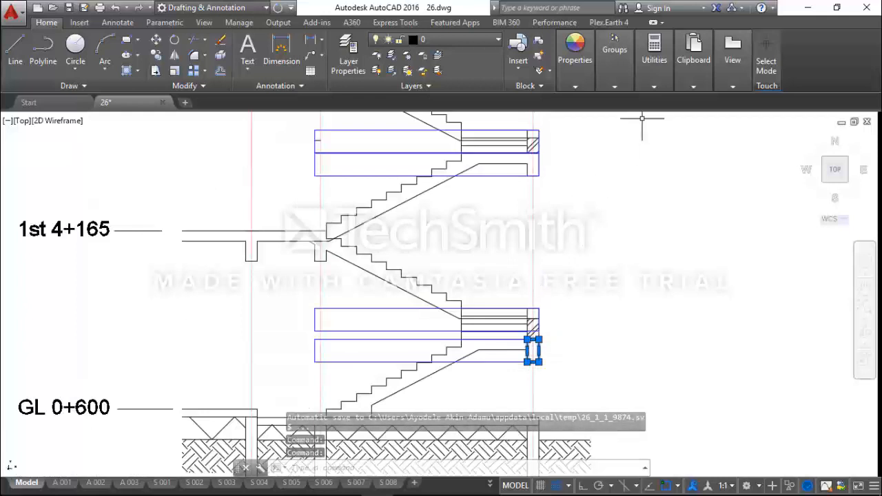
pyautogui.press('Escape')
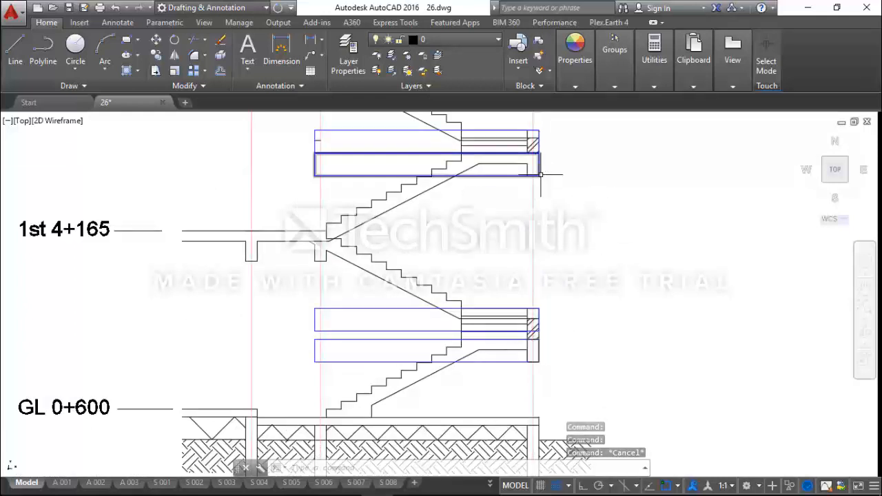
# Measure the vertical distance from the top of that landing-level beam to the underside of the corresponding beam one storey above.
pyautogui.click(655, 62)
pyautogui.click(631, 114)
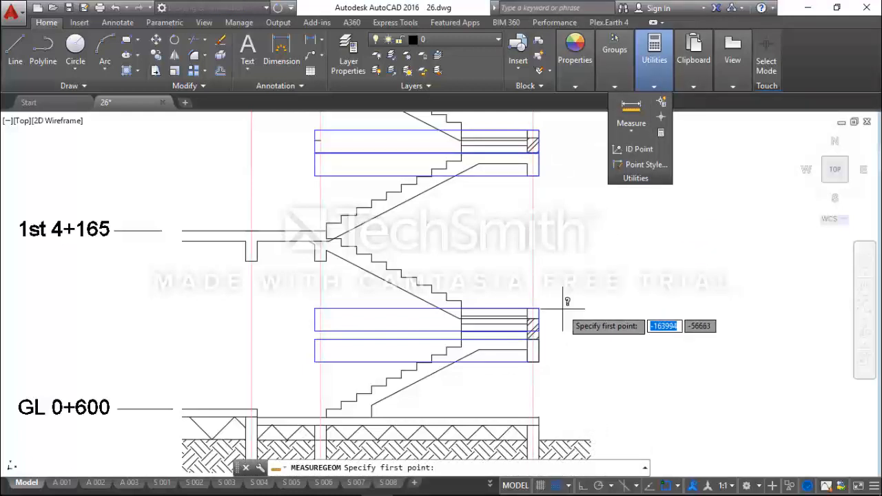
pyautogui.scroll(2, 549, 345)
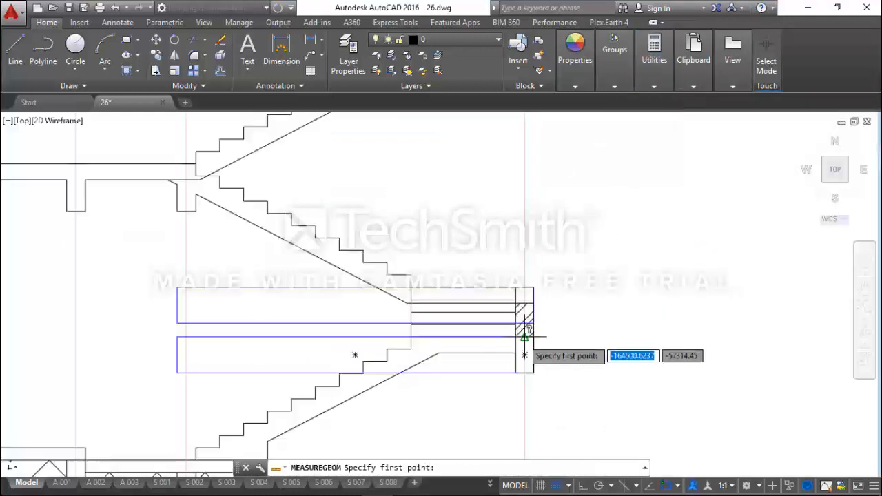
pyautogui.click(525, 338)
pyautogui.scroll(-3, 521, 352)
pyautogui.scroll(3, 517, 253)
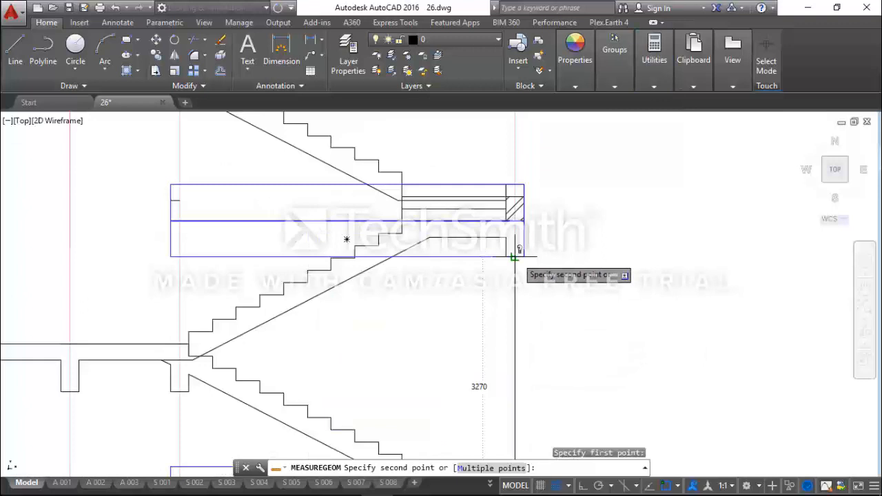
pyautogui.click(514, 256)
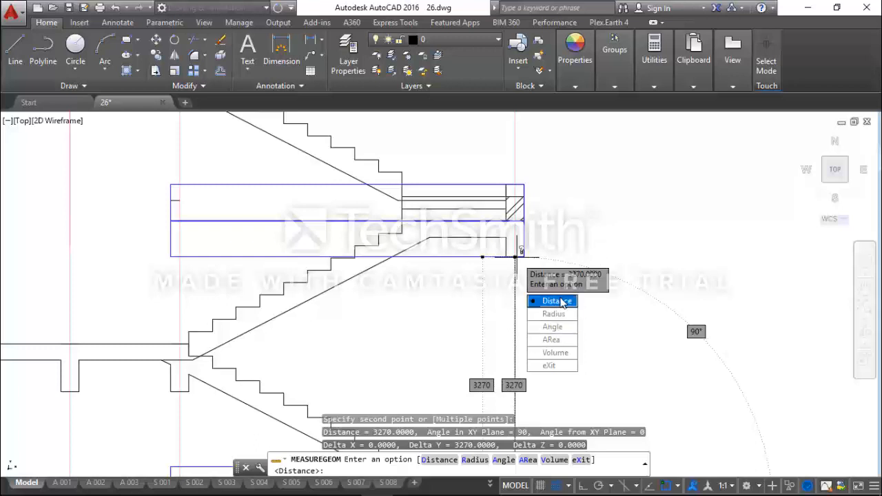
pyautogui.press('Escape')
pyautogui.scroll(-4, 691, 216)
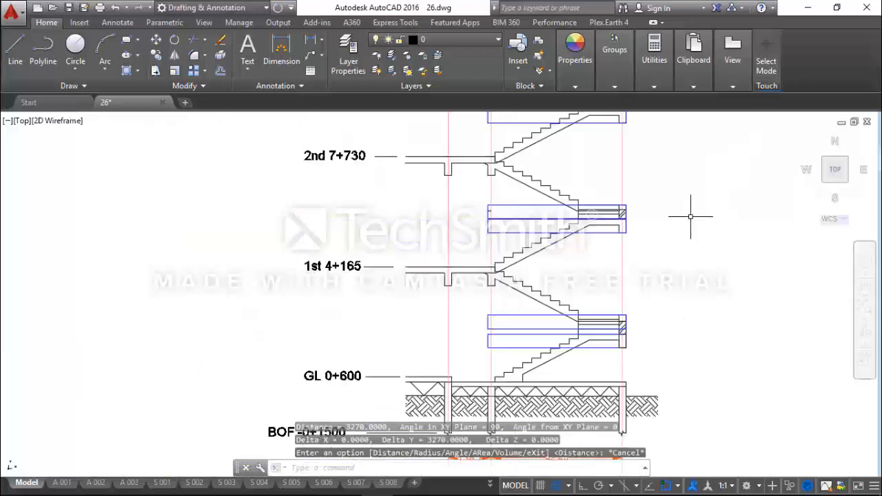
# Switch to Orion and apply a wall load to the selected axis D beam: unit weight 3.3 kN/m2, height 3.27 m, thickness 0.23 m.
pyautogui.click(811, 7)
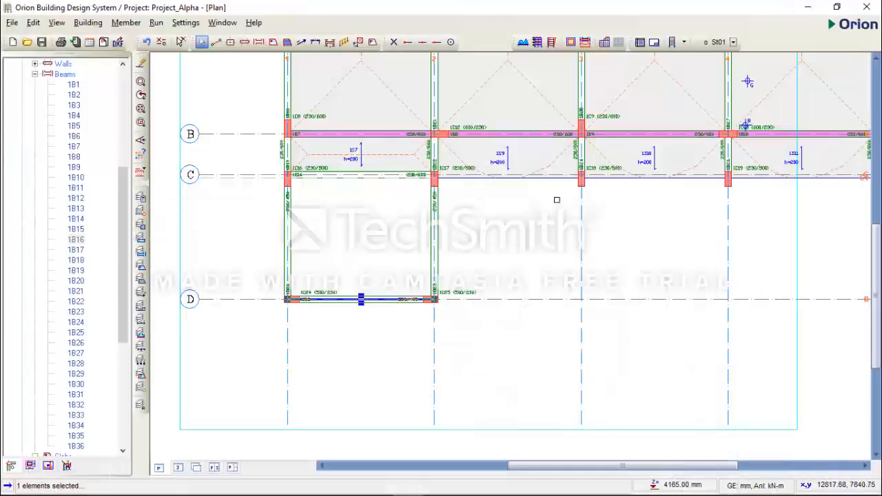
pyautogui.scroll(-1, 458, 245)
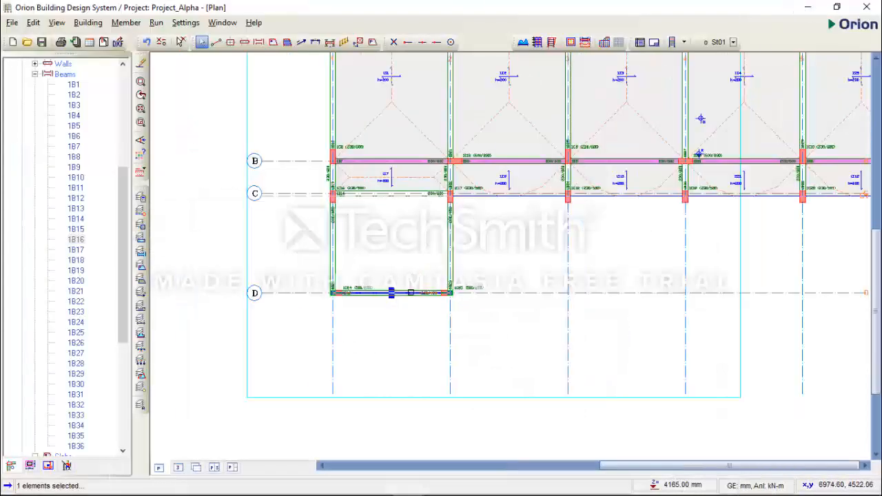
pyautogui.rightClick(407, 234)
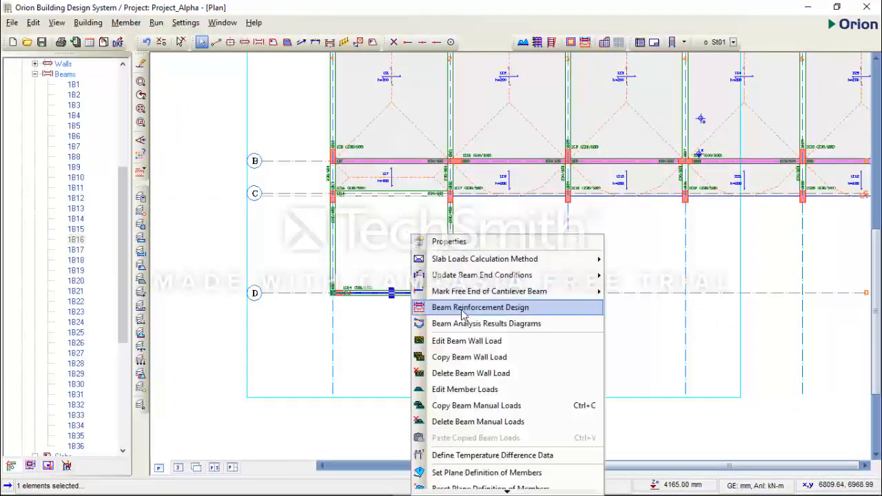
pyautogui.click(467, 339)
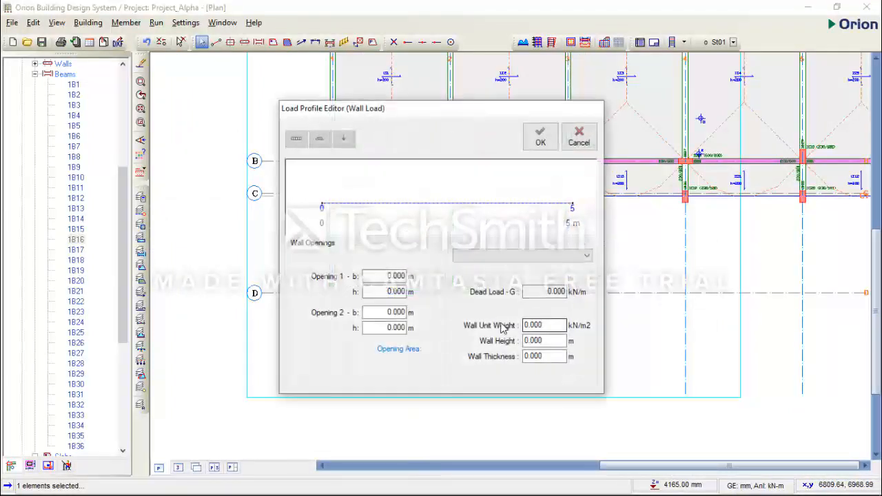
pyautogui.doubleClick(545, 324)
pyautogui.write('3.3')
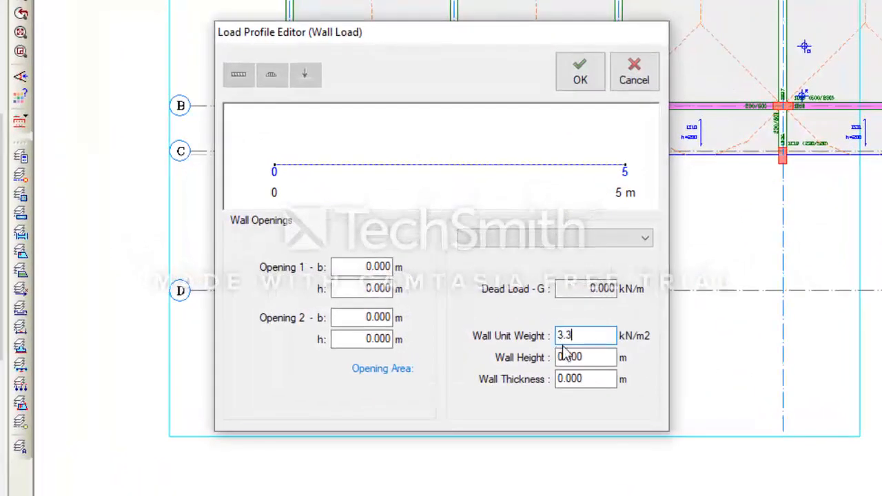
pyautogui.doubleClick(576, 357)
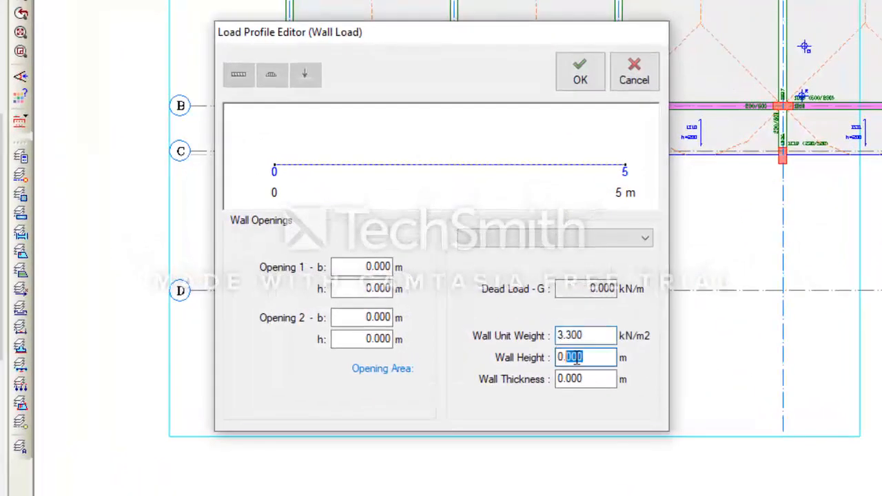
pyautogui.write('3.27')
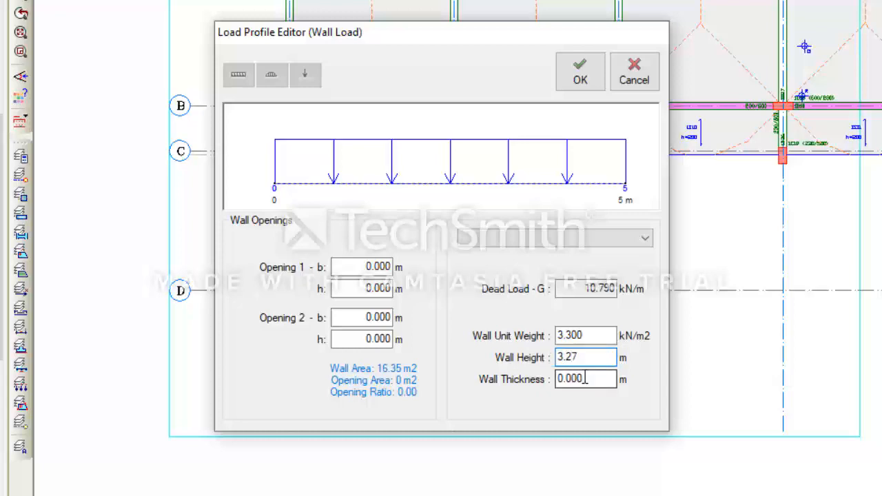
pyautogui.press('Tab')
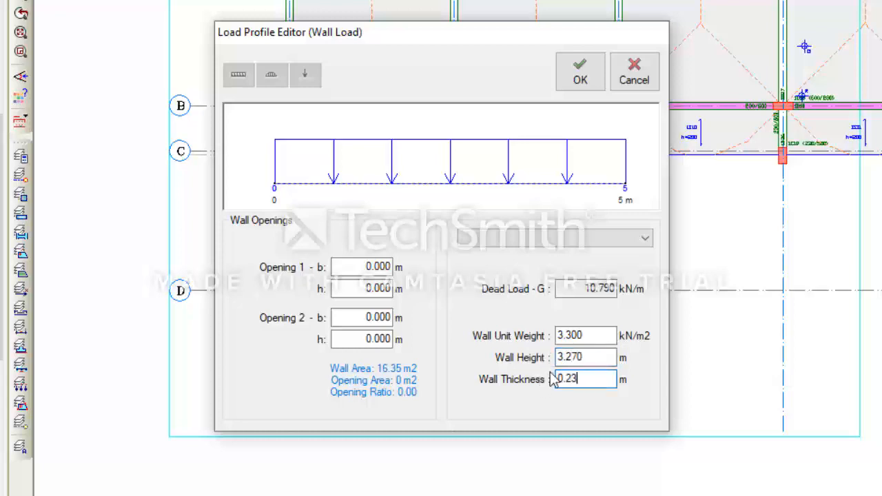
pyautogui.click(580, 72)
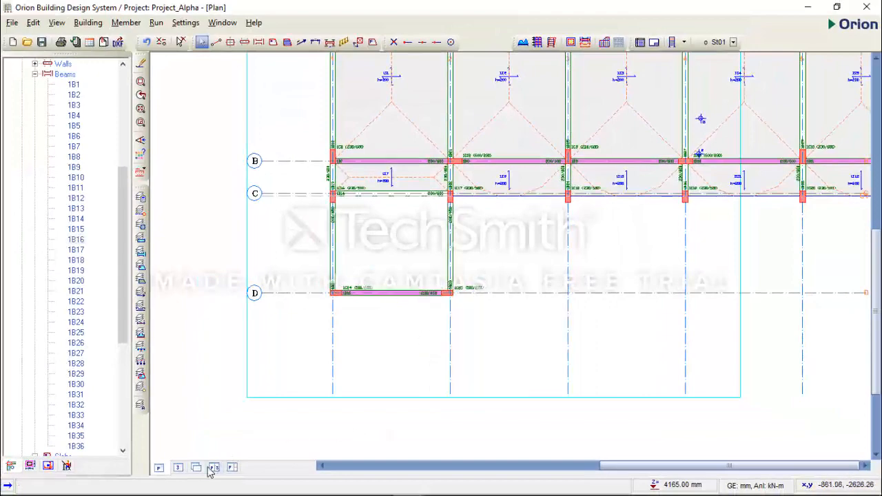
# Check the wall loads on the beams in the 3D view, then return to the plan.
pyautogui.click(180, 468)
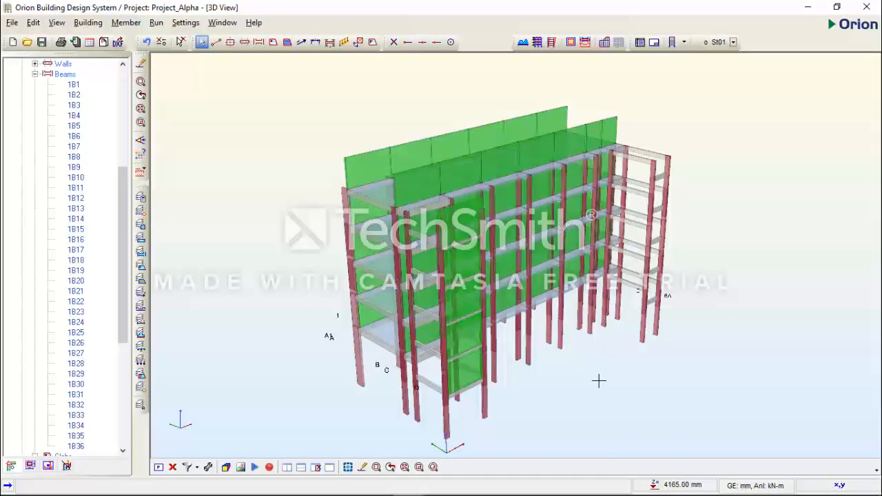
pyautogui.moveTo(627, 308); pyautogui.dragTo(372, 420)
pyautogui.click(173, 467)
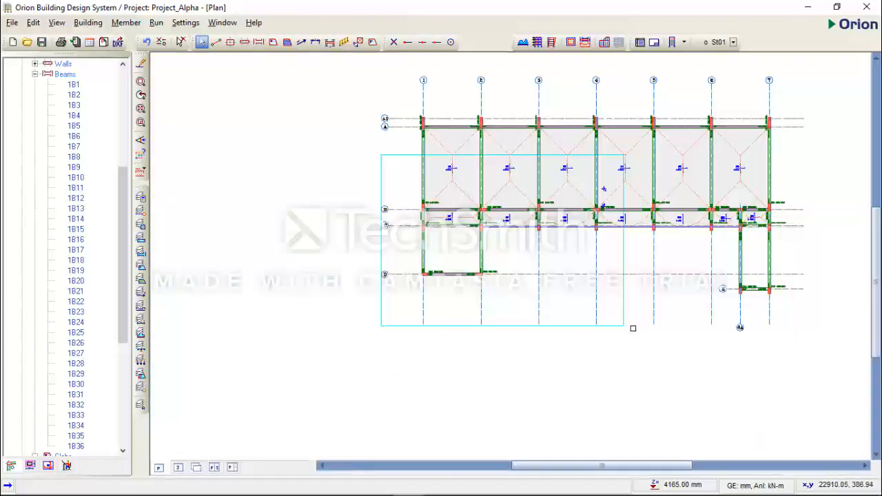
# Select the axis E beam between axes 6A and 7, then switch to AutoCAD and inspect the half landings in the Section GA for Stair Type 1.
pyautogui.scroll(4, 616, 285)
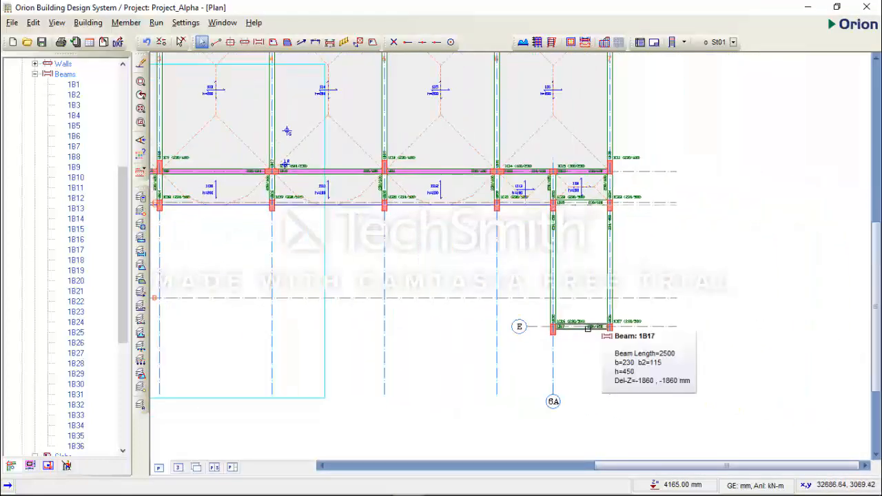
pyautogui.click(582, 328)
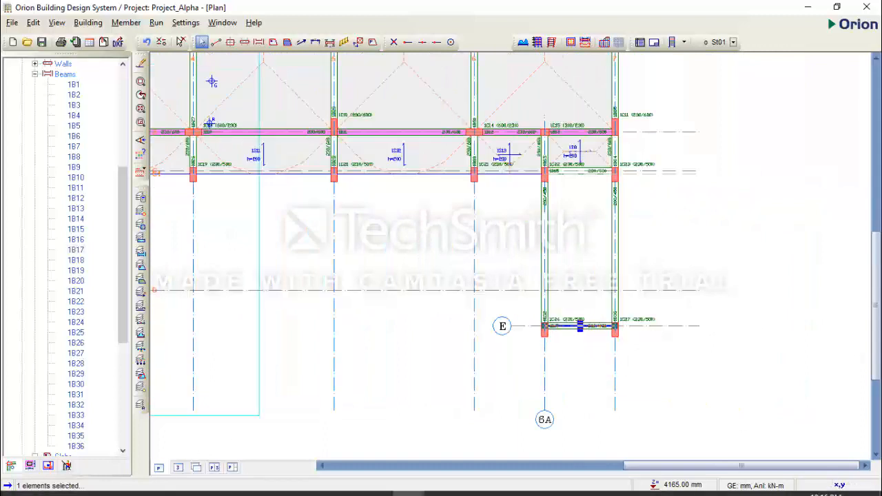
pyautogui.moveTo(467, 484)
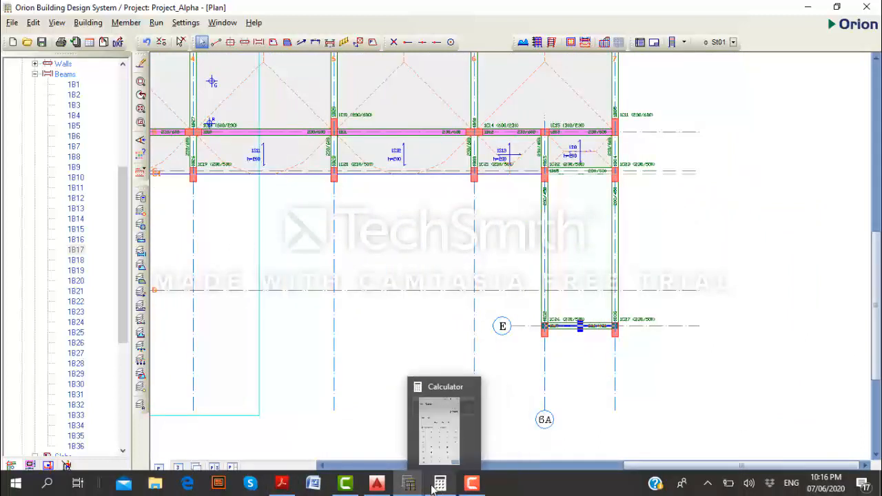
pyautogui.click(372, 485)
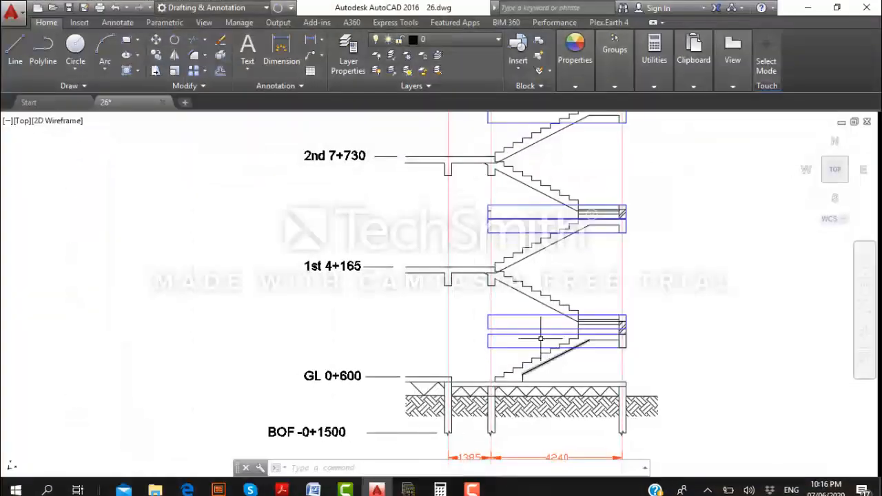
pyautogui.scroll(-3, 538, 317)
pyautogui.scroll(-2, 549, 317)
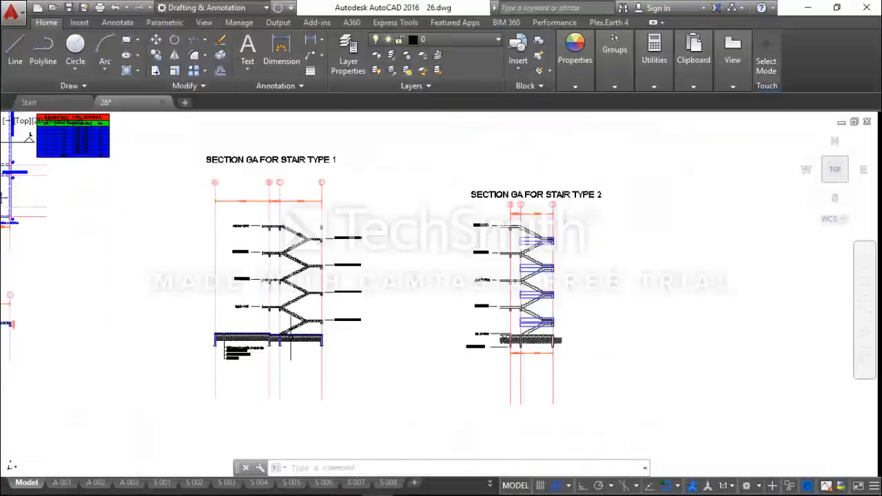
pyautogui.scroll(6, 322, 321)
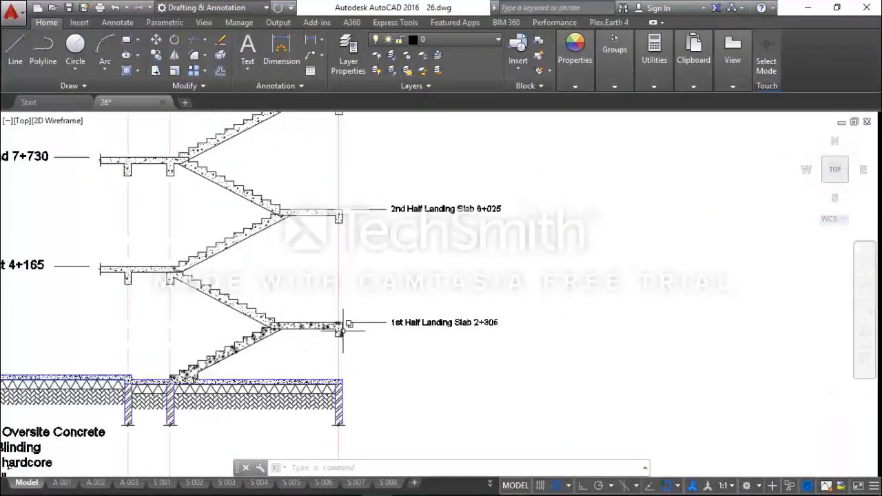
pyautogui.scroll(-2, 374, 360)
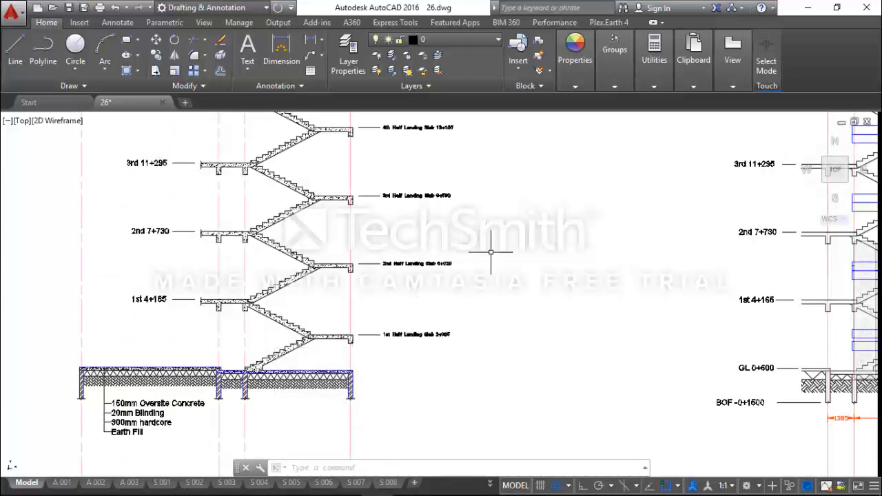
# Measure the vertical distance from the top of the 1st half landing's edge beam to the underside of the 2nd half landing's edge beam.
pyautogui.click(654, 61)
pyautogui.click(631, 114)
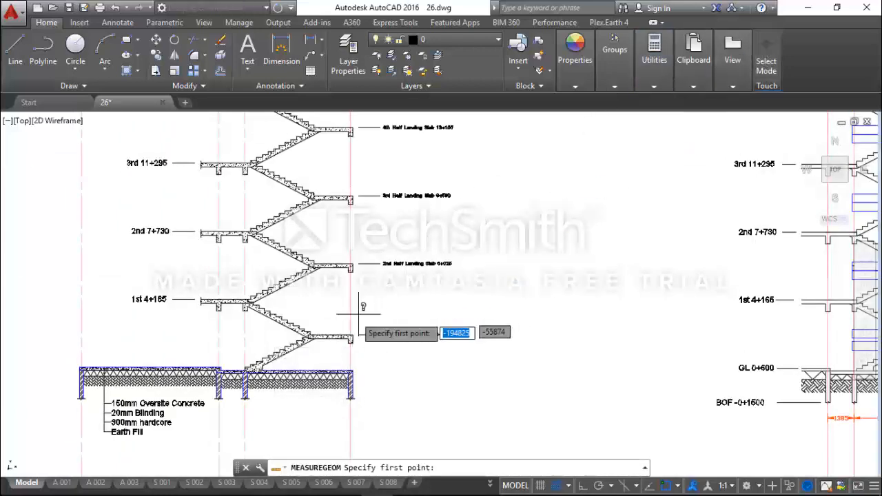
pyautogui.scroll(5, 354, 324)
pyautogui.click(348, 365)
pyautogui.scroll(-5, 348, 365)
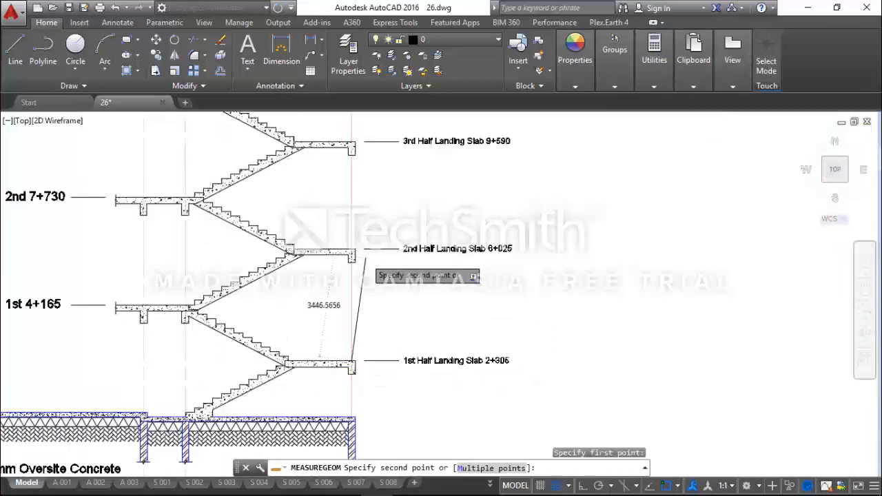
pyautogui.scroll(5, 329, 252)
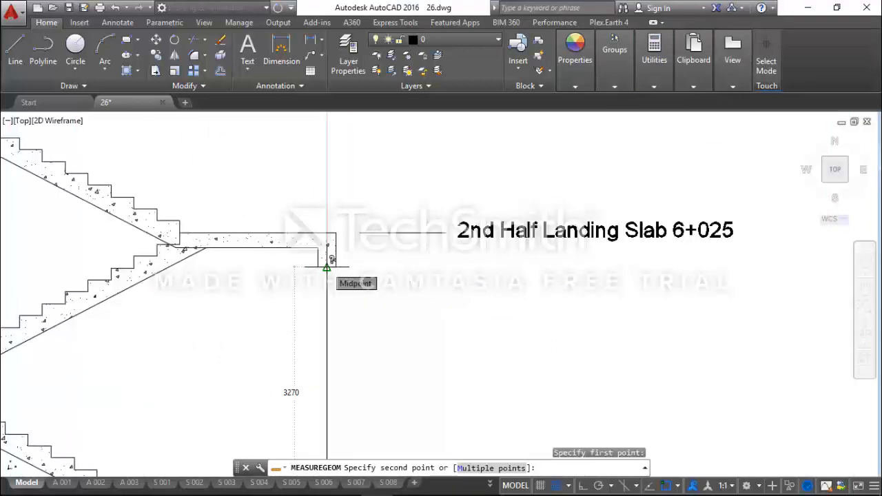
pyautogui.click(327, 266)
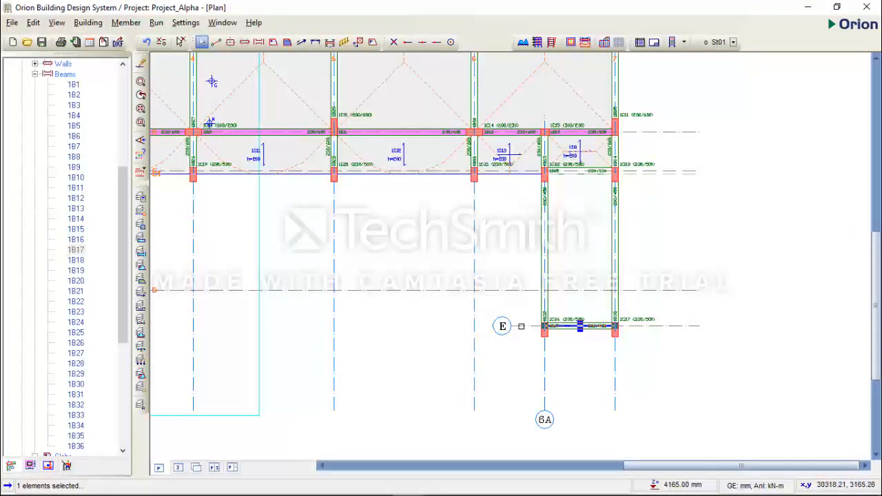
# In Orion, copy the wall load from the axis D beam and paste it onto the axis E beam between axes 6A and 7.
pyautogui.scroll(3, 384, 325)
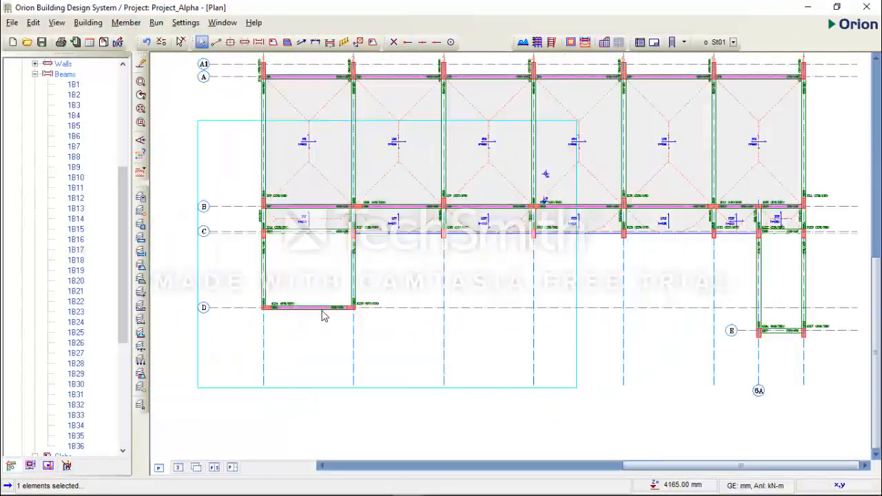
pyautogui.click(320, 317)
pyautogui.rightClick(323, 337)
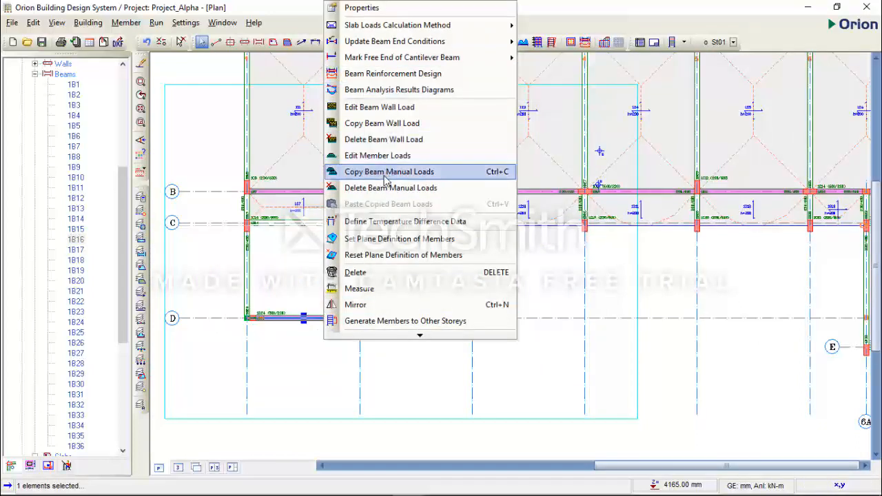
pyautogui.click(396, 123)
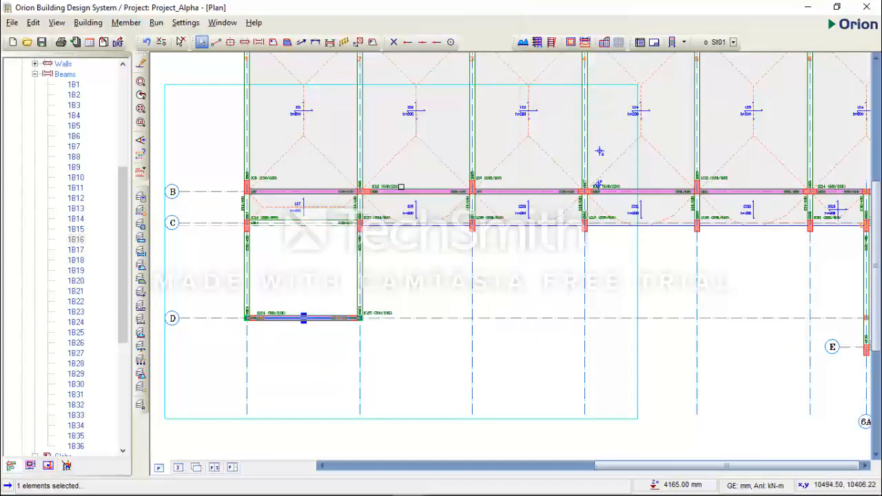
pyautogui.scroll(-3, 501, 183)
pyautogui.click(702, 314)
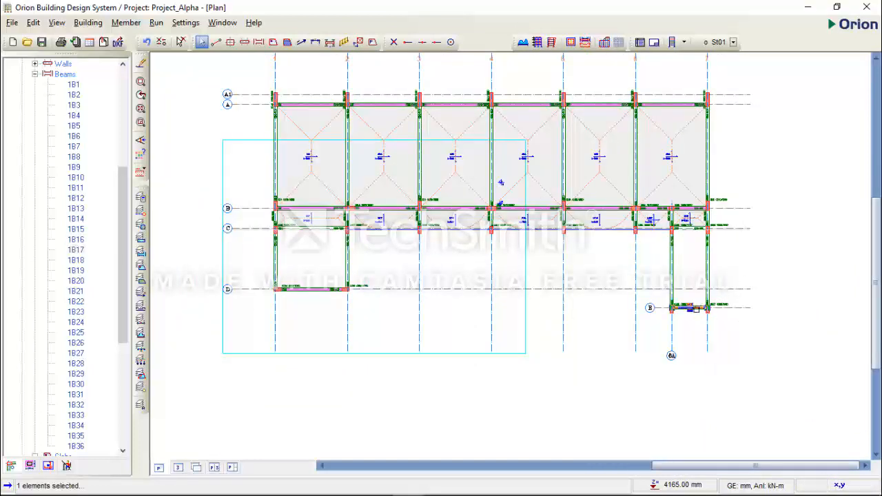
pyautogui.scroll(2, 691, 321)
pyautogui.rightClick(692, 359)
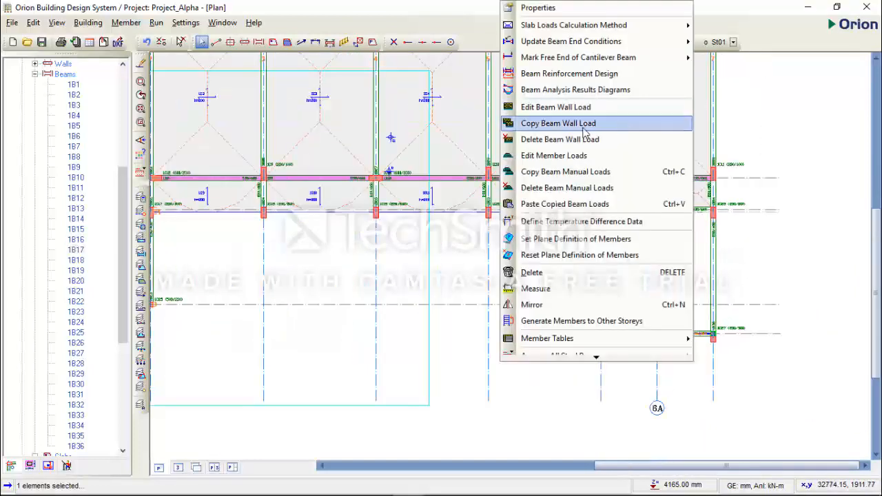
pyautogui.click(578, 204)
pyautogui.click(488, 297)
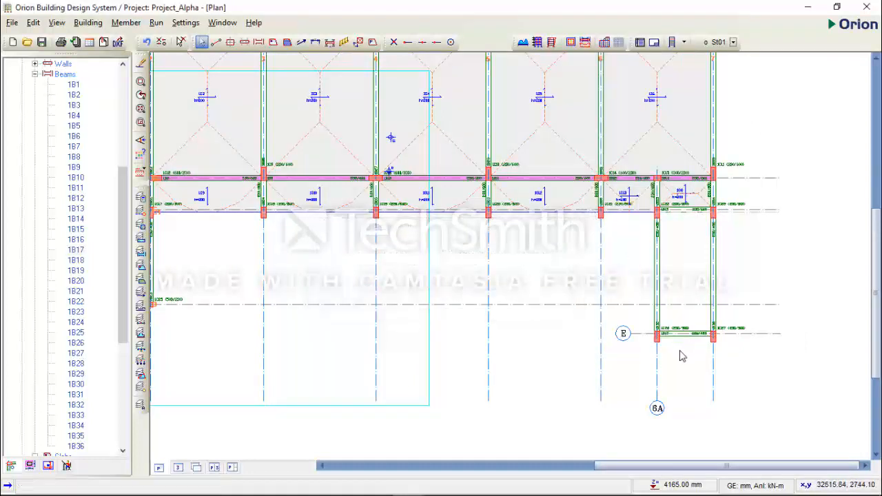
pyautogui.click(676, 334)
pyautogui.scroll(-3, 698, 337)
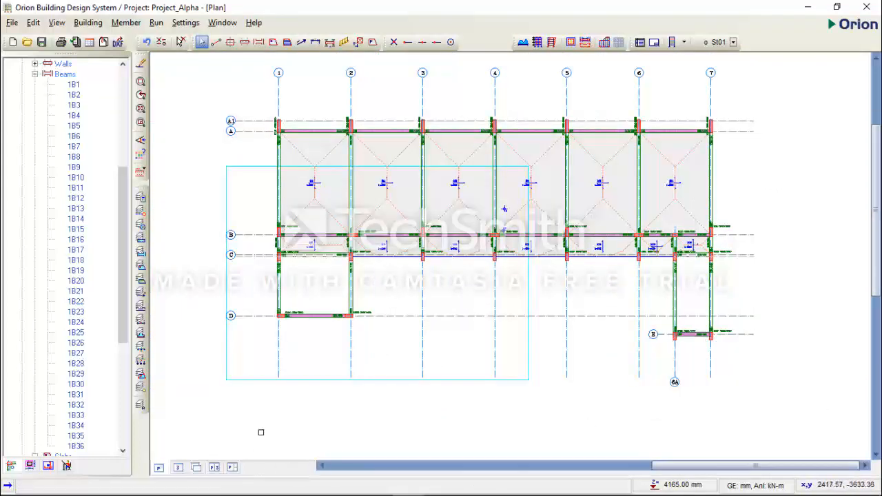
# Request the 3D view and save the project changes.
pyautogui.click(178, 468)
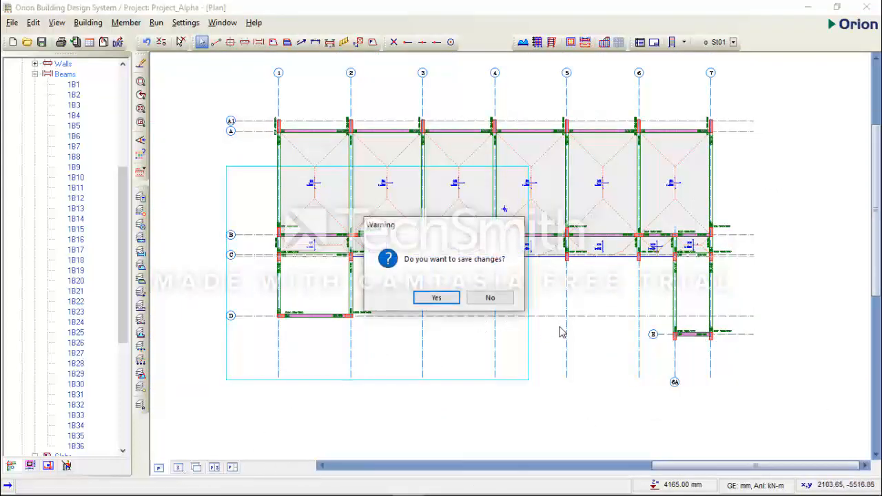
pyautogui.click(441, 298)
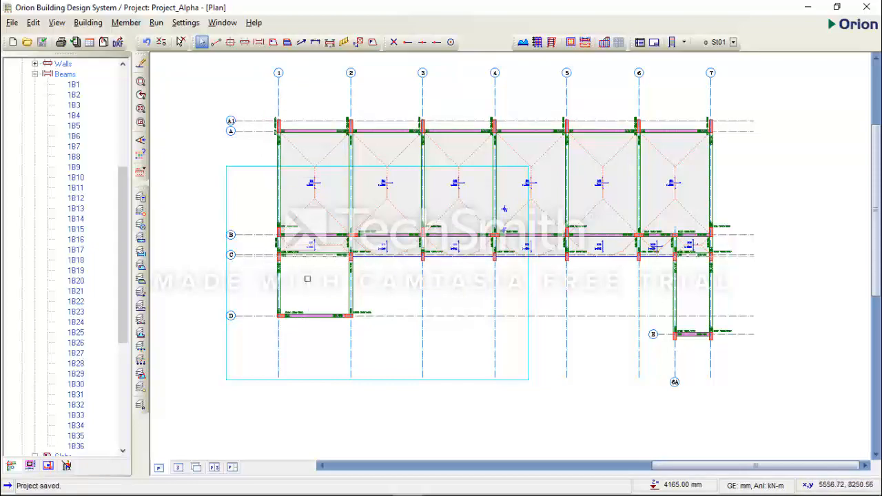
# Switch to AutoCAD and examine the 1st Floor Plan for walls along axis 1, from axis A down past the staircase to axis D.
pyautogui.click(377, 491)
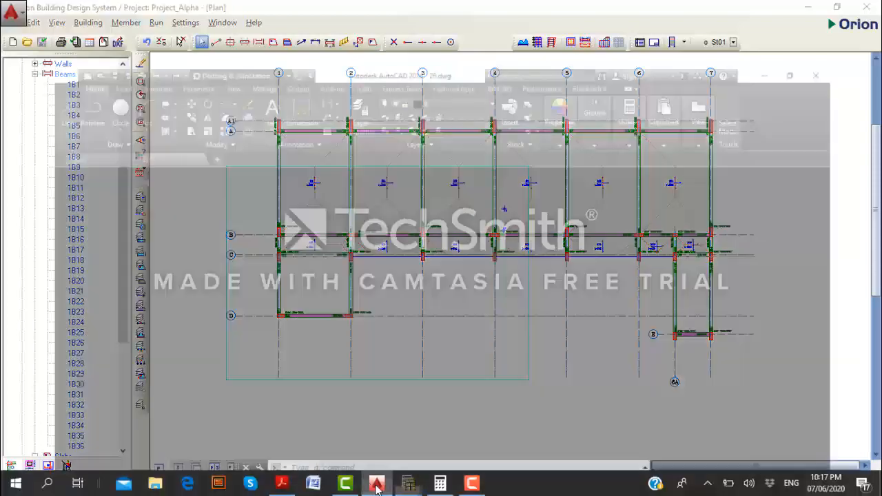
pyautogui.scroll(-6, 483, 316)
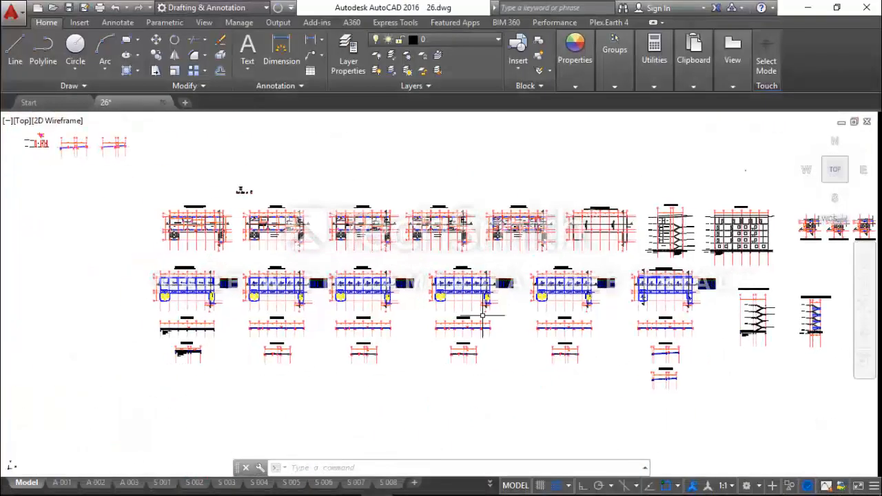
pyautogui.scroll(10, 251, 234)
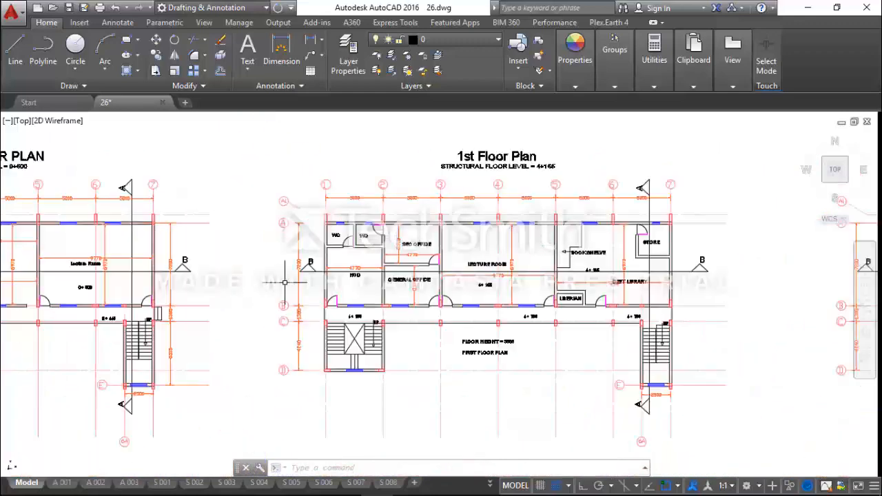
pyautogui.moveTo(324, 276); pyautogui.dragTo(369, 235, button='middle')
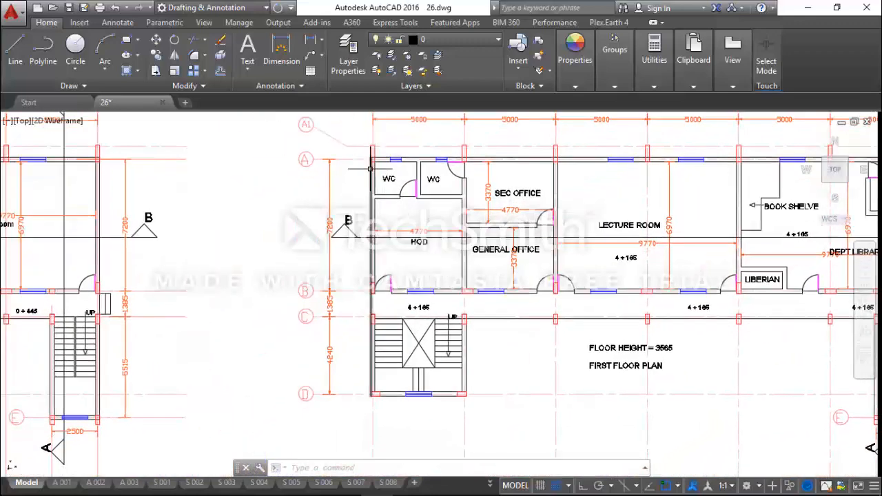
pyautogui.moveTo(373, 162); pyautogui.dragTo(397, 200, button='middle')
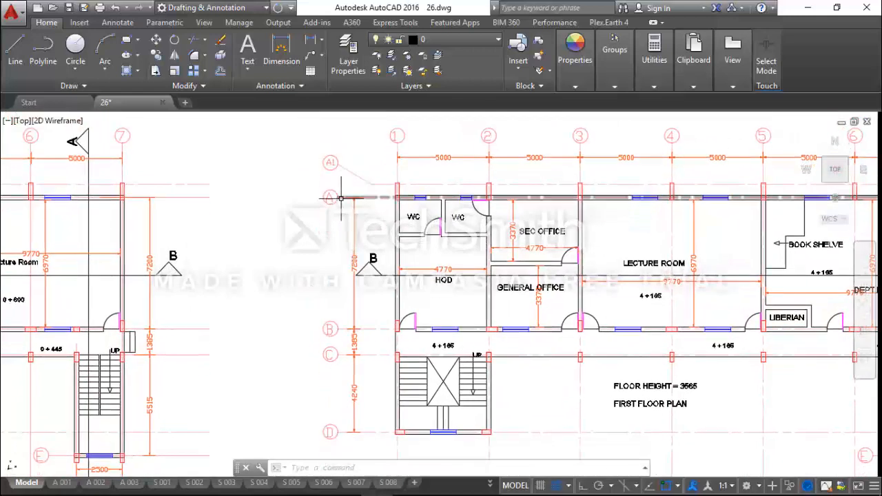
pyautogui.moveTo(396, 315); pyautogui.dragTo(406, 274, button='middle')
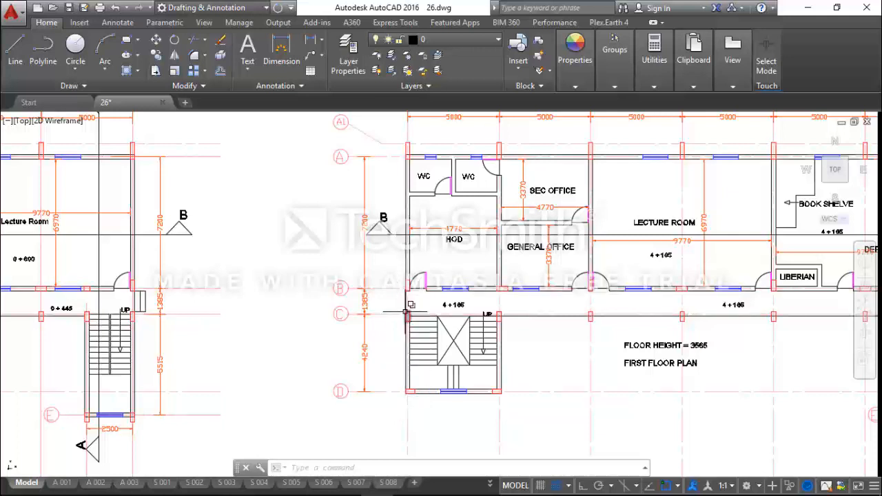
pyautogui.scroll(2, 410, 307)
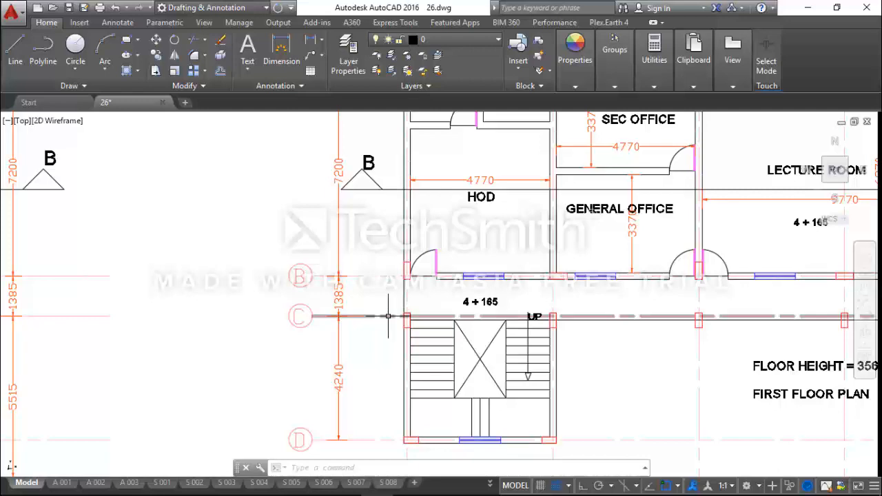
pyautogui.scroll(-4, 411, 267)
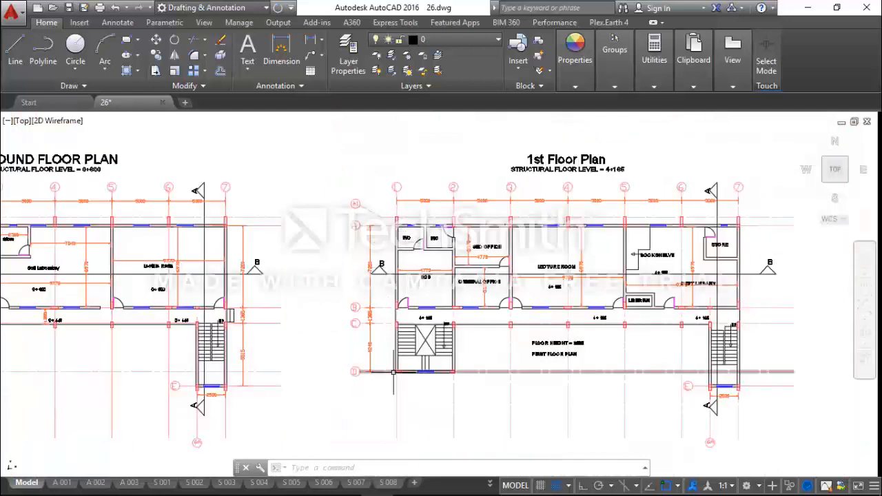
pyautogui.scroll(2, 396, 322)
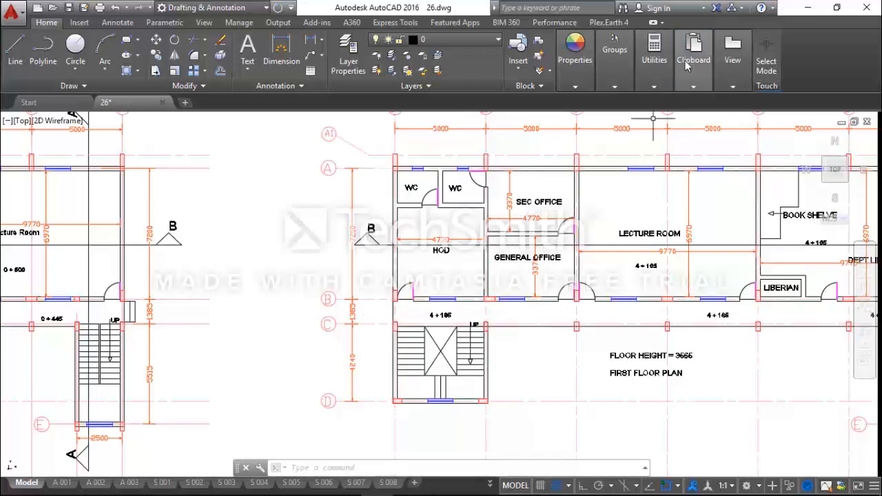
# Switch to Orion and copy the wall load from the axis B beam between axes 1 and 2.
pyautogui.click(806, 7)
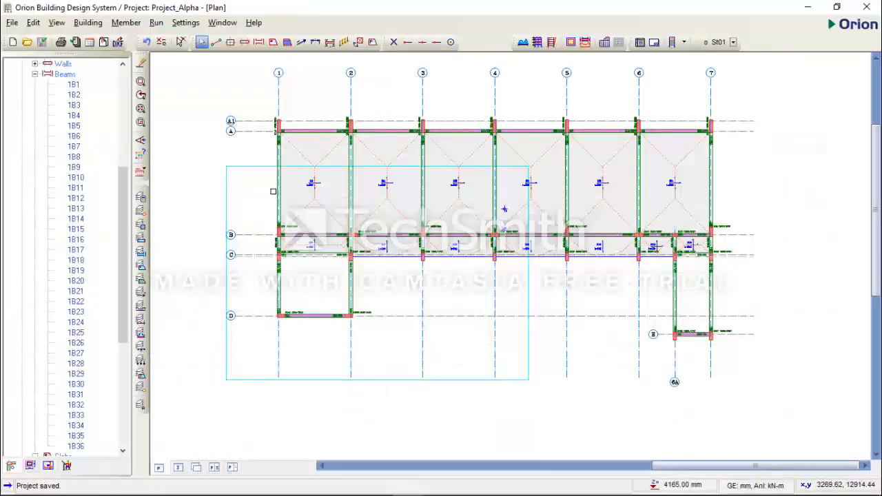
pyautogui.scroll(2, 275, 200)
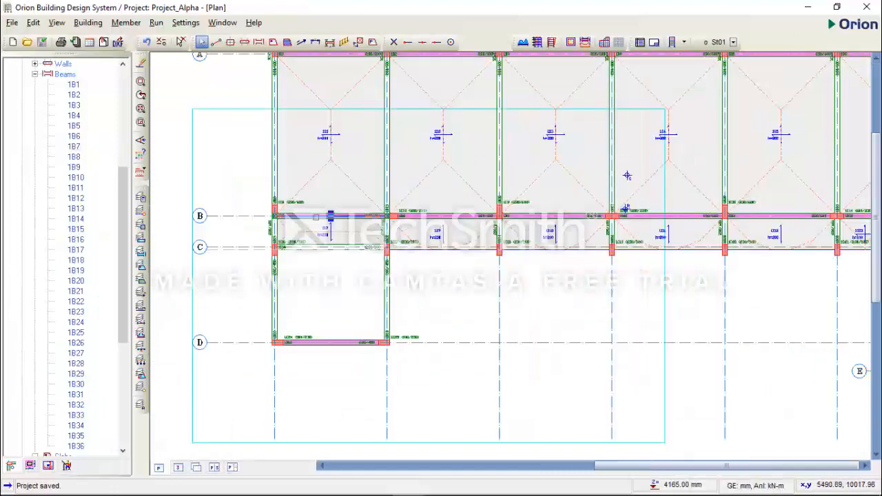
pyautogui.click(336, 279)
pyautogui.rightClick(336, 279)
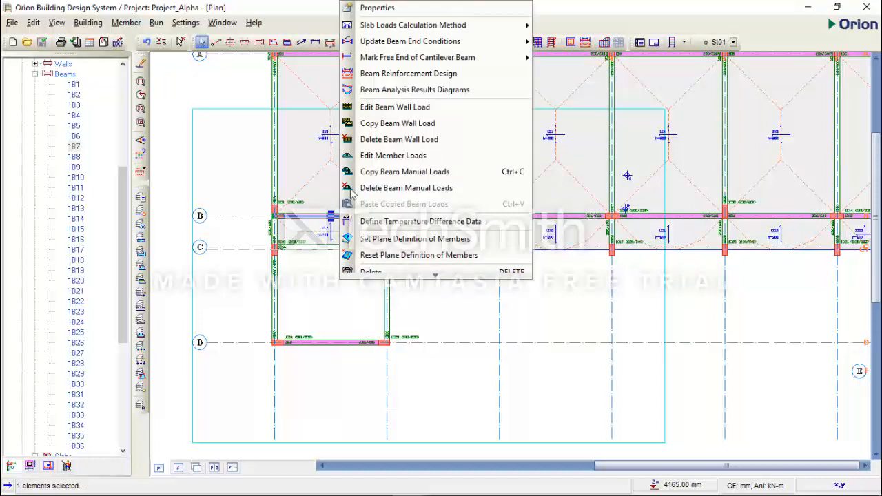
pyautogui.click(410, 125)
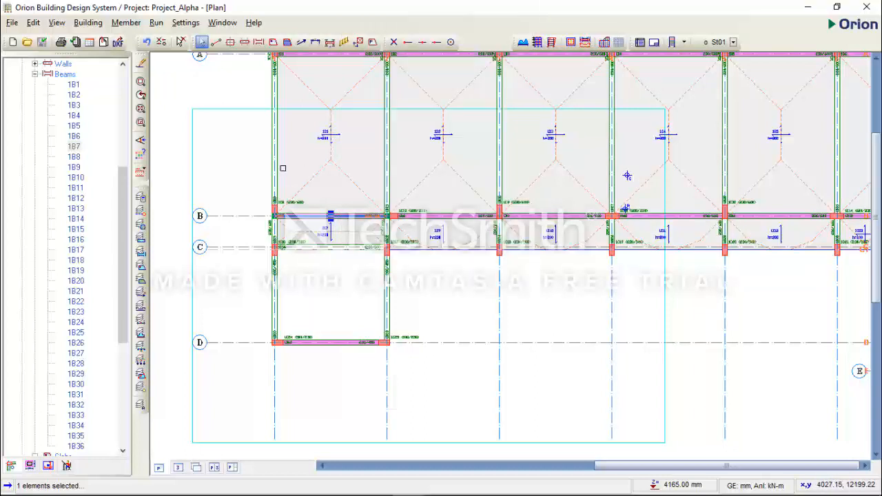
# Paste the copied wall load onto the axis 1 beams between axes A and B and between axes C and D.
pyautogui.click(274, 168)
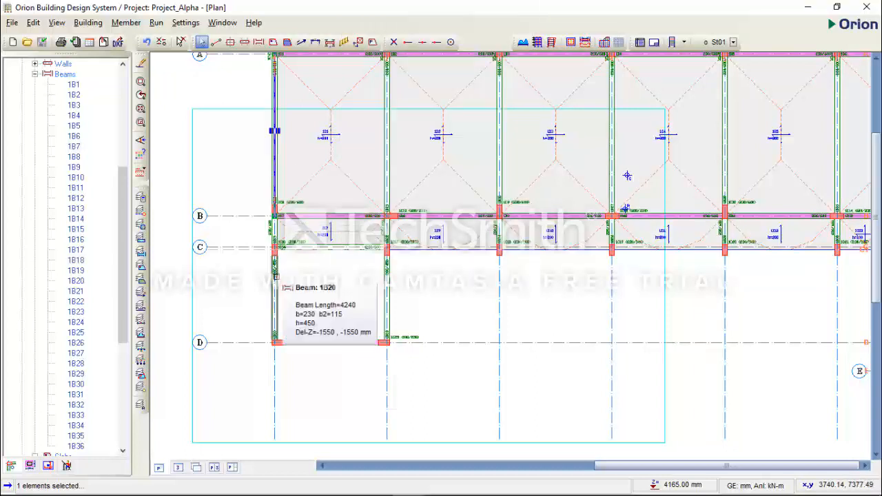
pyautogui.click(275, 276)
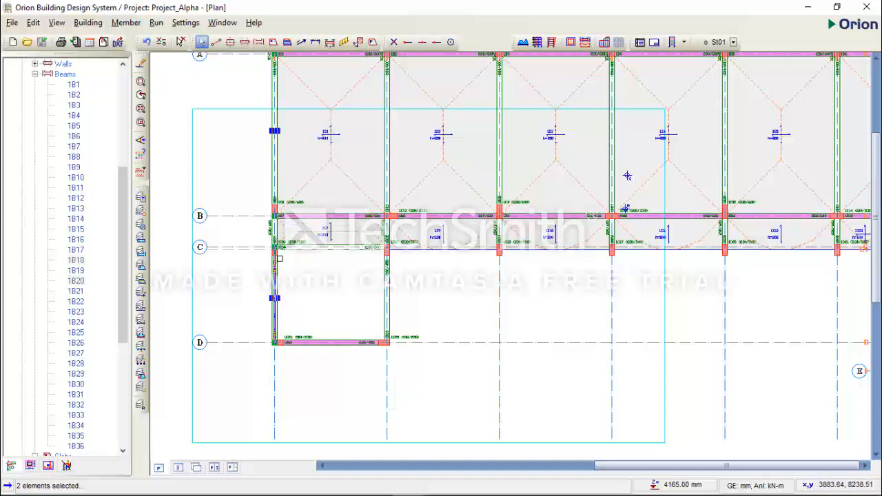
pyautogui.rightClick(309, 270)
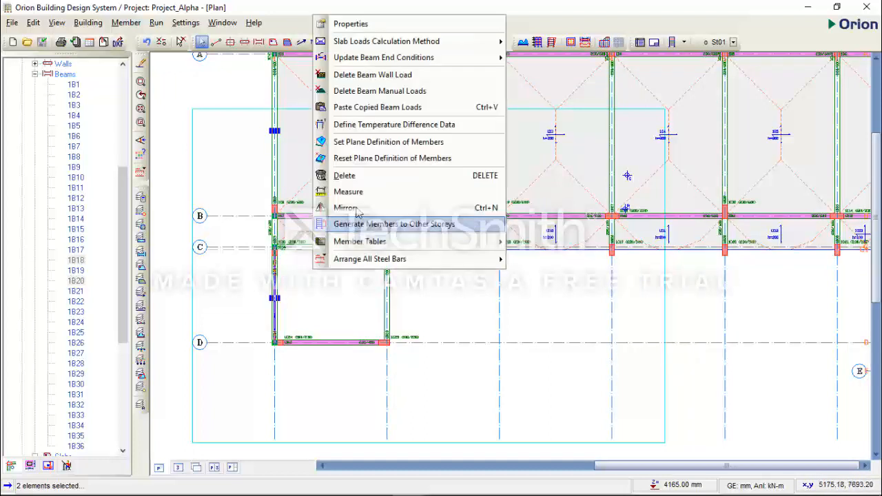
pyautogui.click(384, 108)
pyautogui.click(486, 299)
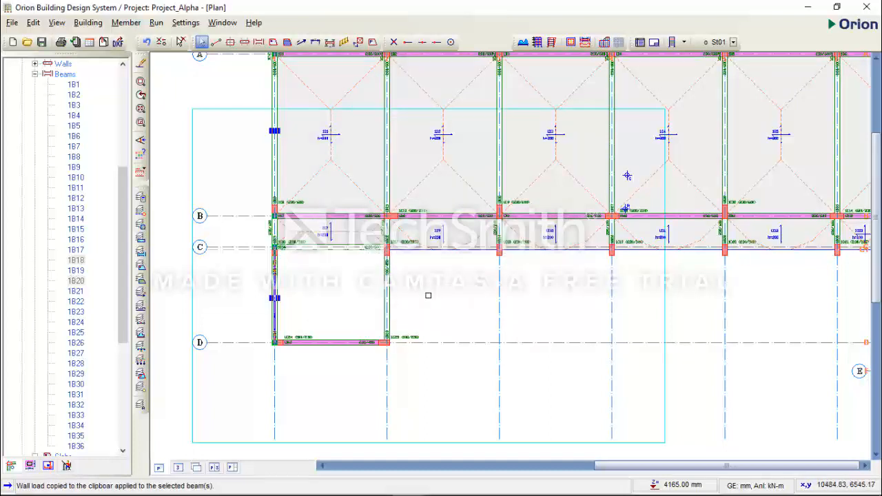
pyautogui.press('Escape')
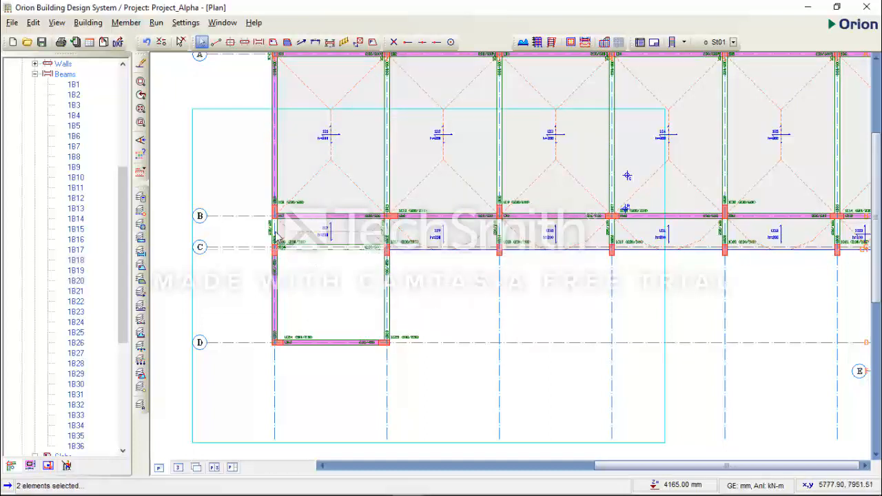
# Define the wall load on the axis 1 beam between B and C: unit weight 3.5 kN/m2, height 1.5 m, thickness 0.23 m.
pyautogui.click(277, 234)
pyautogui.rightClick(330, 265)
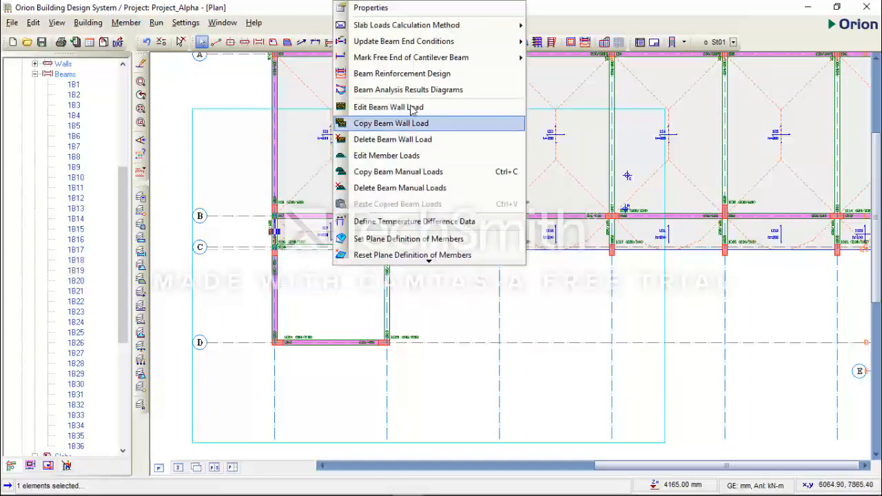
pyautogui.click(418, 109)
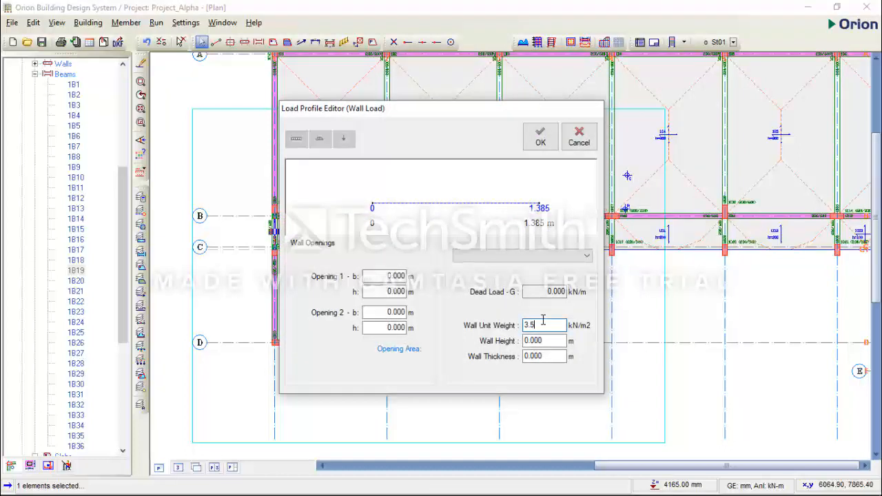
pyautogui.write('1')
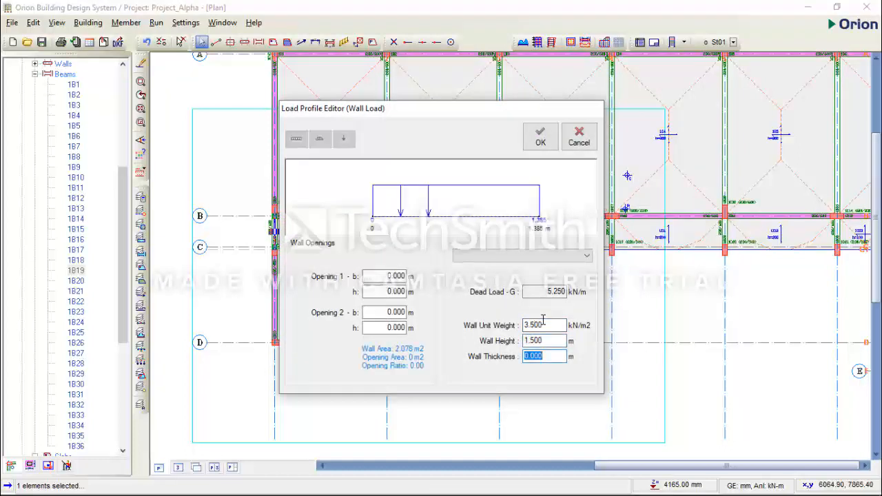
pyautogui.click(539, 135)
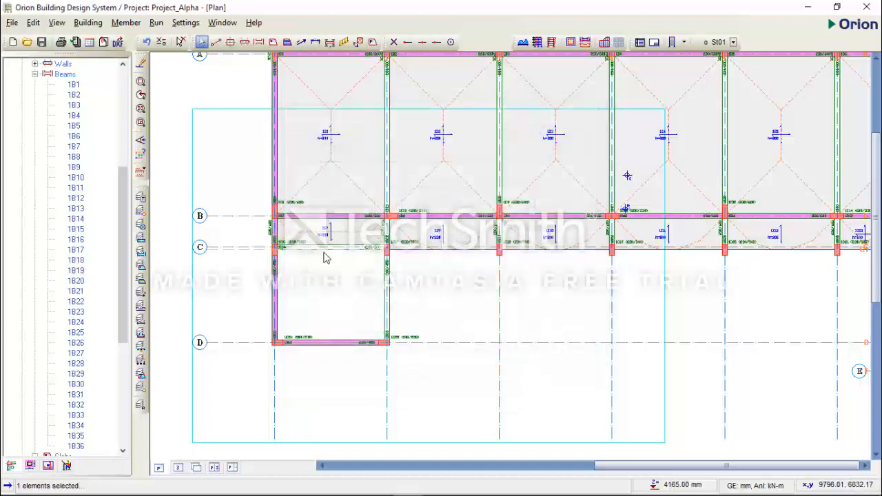
# Generate the 3D view of the model, then close it and return to the full plan.
pyautogui.scroll(-1, 326, 258)
pyautogui.scroll(-1, 528, 196)
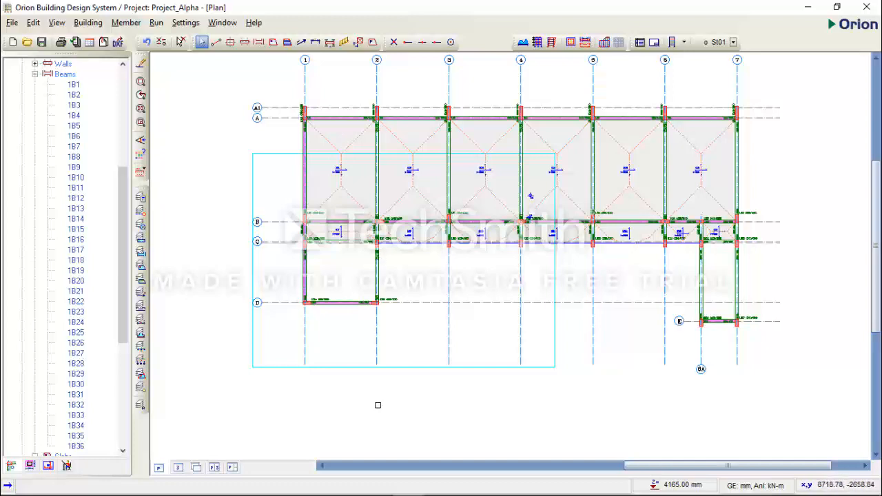
pyautogui.click(178, 467)
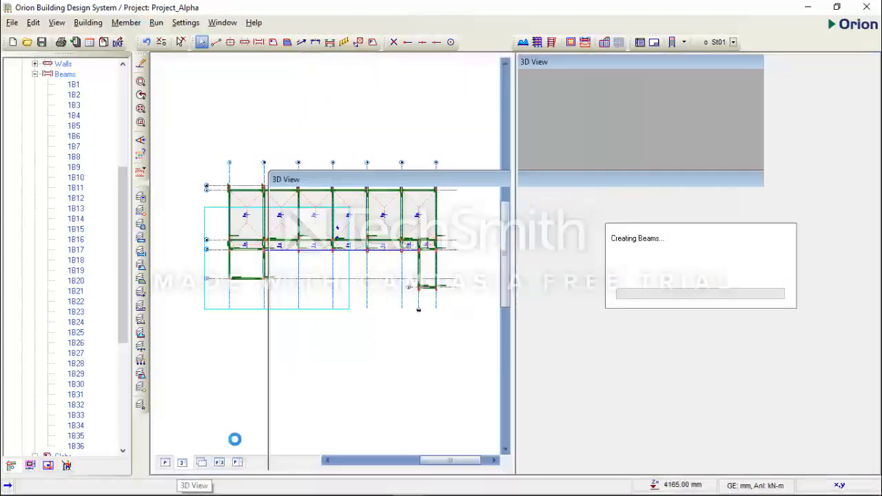
pyautogui.click(175, 467)
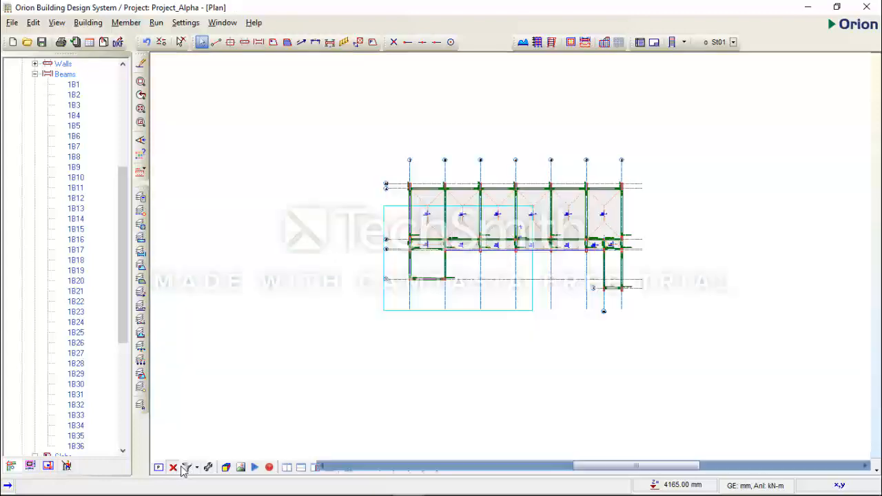
pyautogui.click(160, 469)
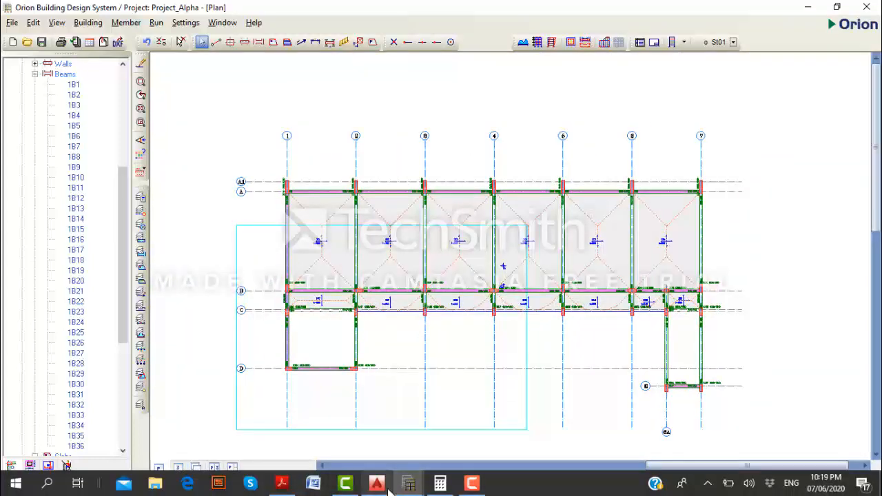
# Switch to AutoCAD and examine the 1st Floor Plan for the staircase walls along axis 2 between axes C and D.
pyautogui.click(377, 483)
pyautogui.scroll(-5, 441, 289)
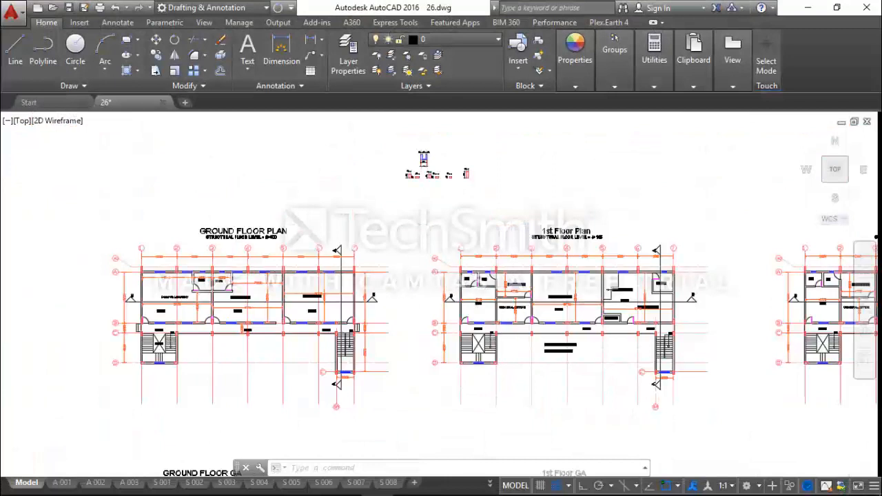
pyautogui.scroll(2, 510, 288)
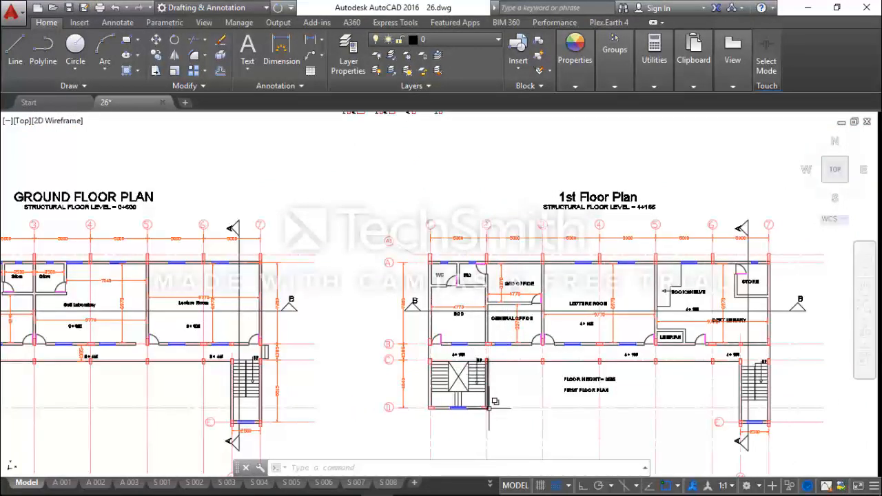
pyautogui.scroll(3, 475, 354)
pyautogui.scroll(-3, 473, 350)
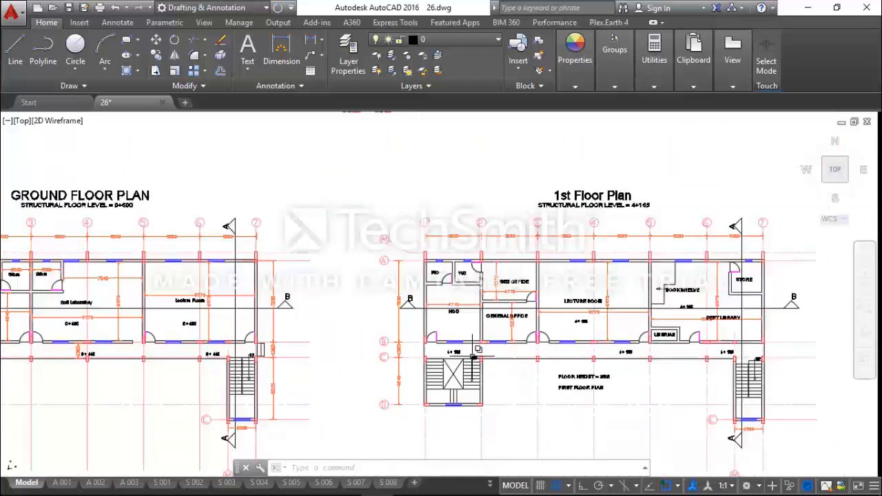
pyautogui.scroll(5, 482, 364)
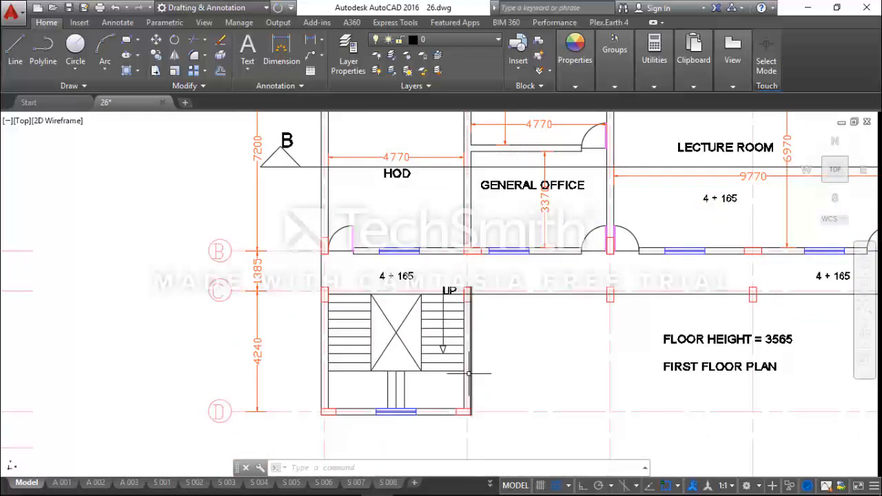
pyautogui.scroll(-2, 469, 372)
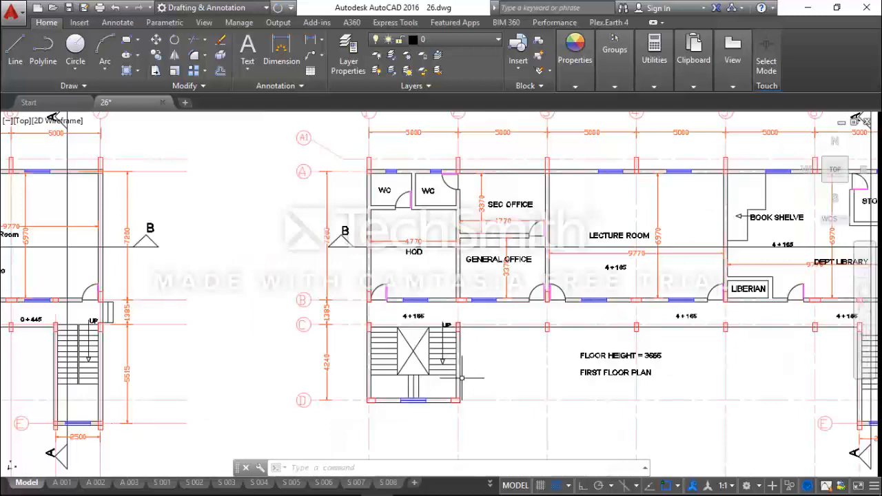
pyautogui.scroll(-6, 461, 380)
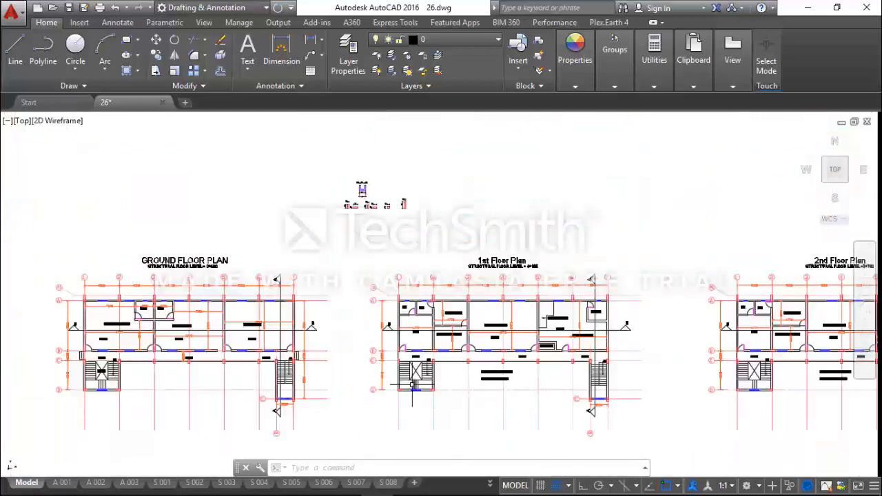
# Find the Section GA for Stair Type 2 and select the lower blue beam outline at the first half landing.
pyautogui.moveTo(593, 372)
pyautogui.mouseDown(button='middle')
pyautogui.moveTo(536, 348)
pyautogui.moveTo(480, 345)
pyautogui.mouseUp(button='middle')
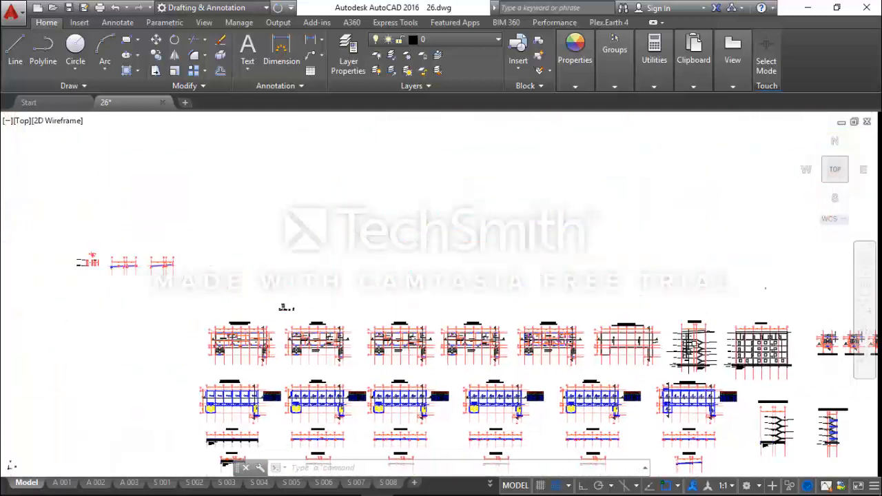
pyautogui.scroll(2, 754, 369)
pyautogui.scroll(-2, 611, 343)
pyautogui.moveTo(665, 346); pyautogui.dragTo(382, 339, button='middle')
pyautogui.scroll(5, 645, 343)
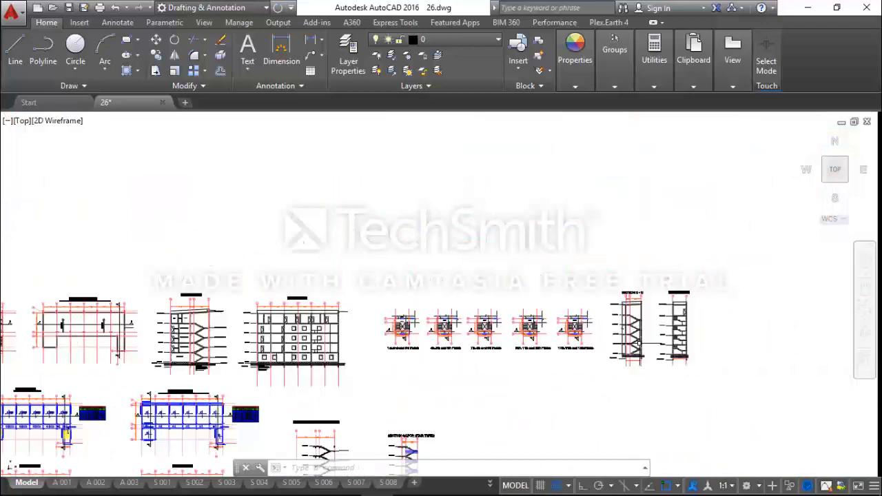
pyautogui.scroll(-4, 633, 334)
pyautogui.moveTo(493, 397); pyautogui.dragTo(502, 290, button='middle')
pyautogui.scroll(4, 482, 338)
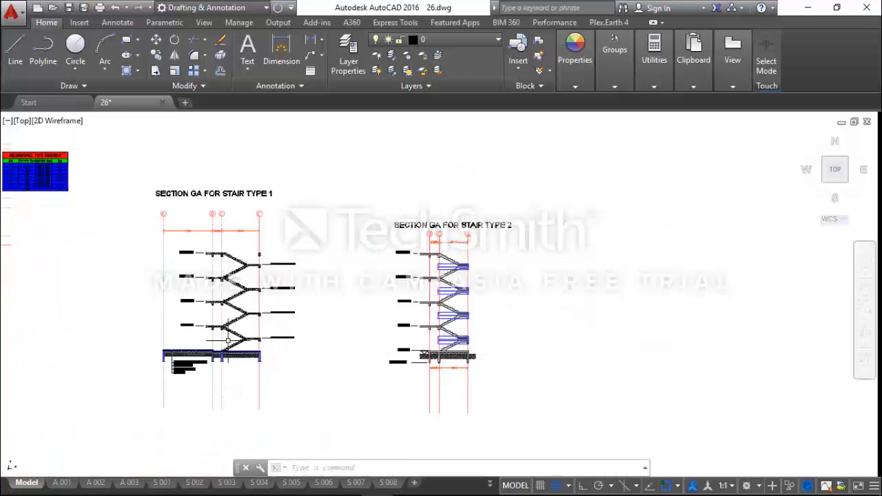
pyautogui.scroll(5, 451, 352)
pyautogui.scroll(2, 468, 301)
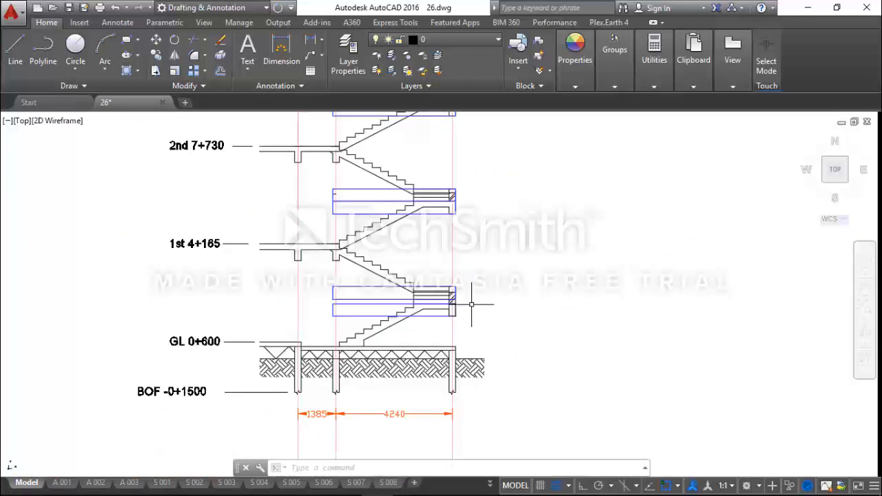
pyautogui.scroll(2, 436, 308)
pyautogui.click(381, 303)
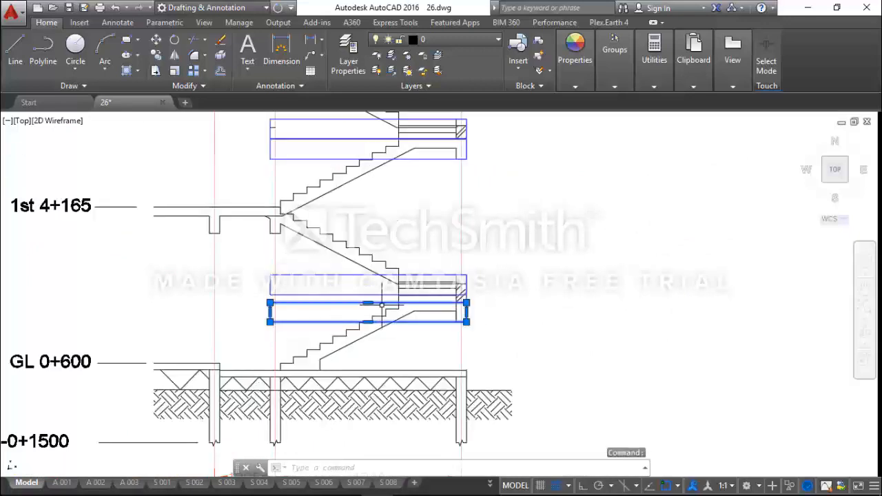
# Recheck the staircase bay between axes 1 and 2 on the 1st Floor Plan.
pyautogui.scroll(-4, 380, 304)
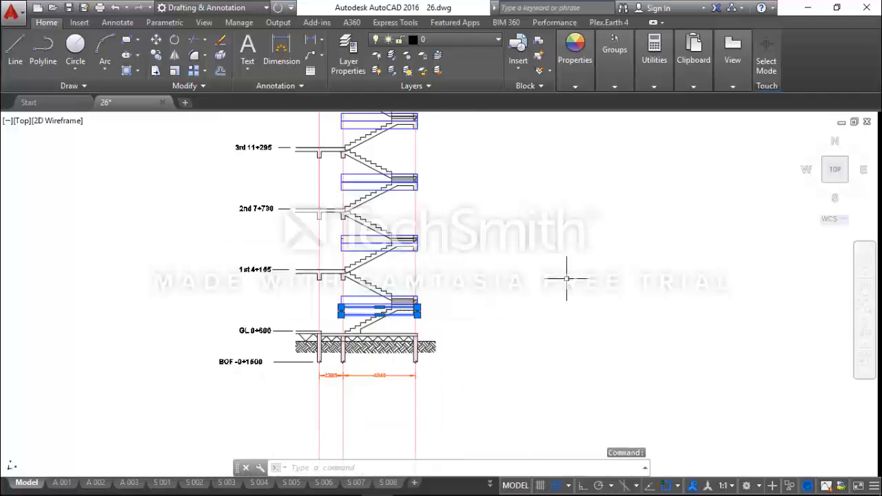
pyautogui.scroll(-5, 566, 278)
pyautogui.scroll(4, 177, 229)
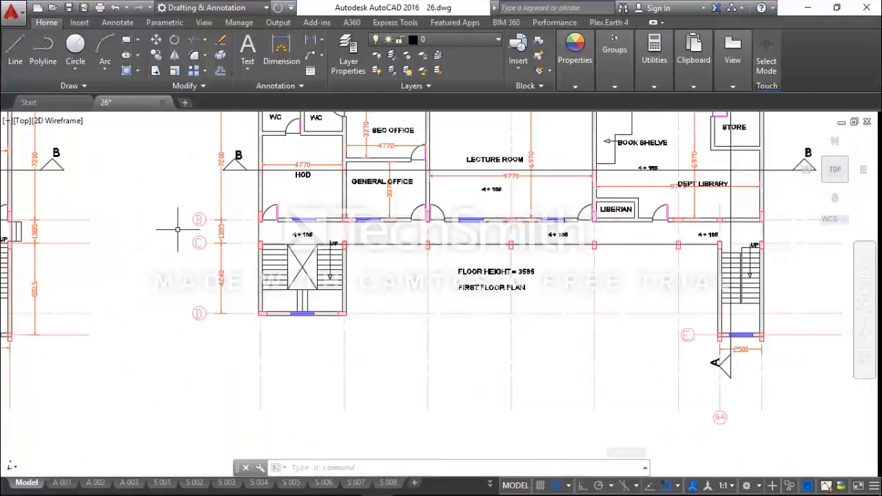
pyautogui.scroll(1, 177, 229)
pyautogui.scroll(-5, 441, 291)
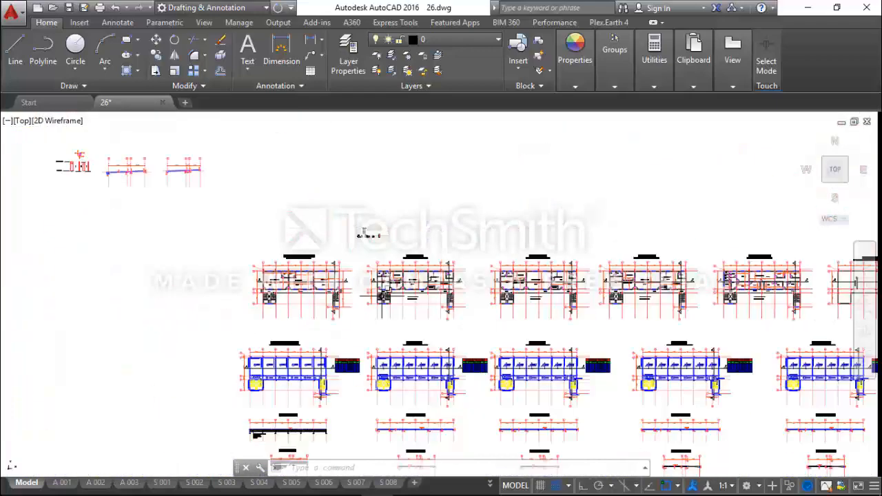
# Return to the Stair Type 2 section and show the blue beam outlines at the first and second half landings.
pyautogui.moveTo(669, 297); pyautogui.dragTo(307, 263, button='middle')
pyautogui.moveTo(760, 313); pyautogui.dragTo(507, 285, button='middle')
pyautogui.scroll(4, 628, 359)
pyautogui.scroll(4, 485, 377)
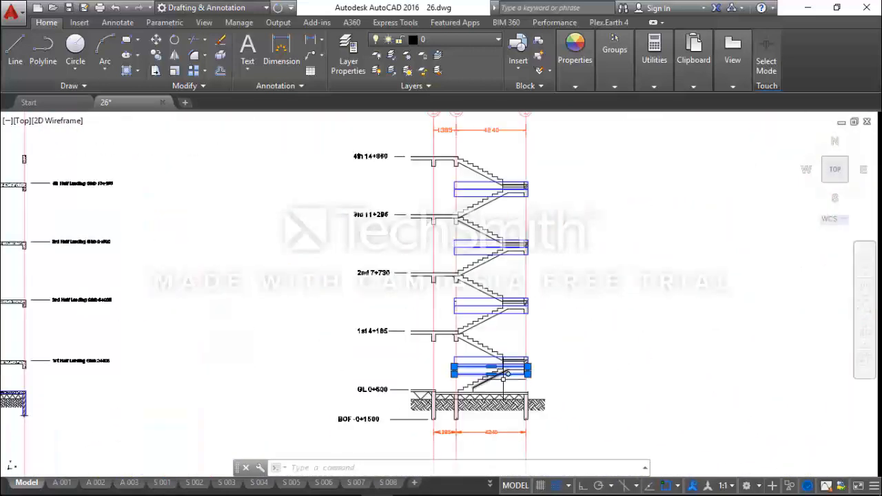
pyautogui.scroll(4, 555, 356)
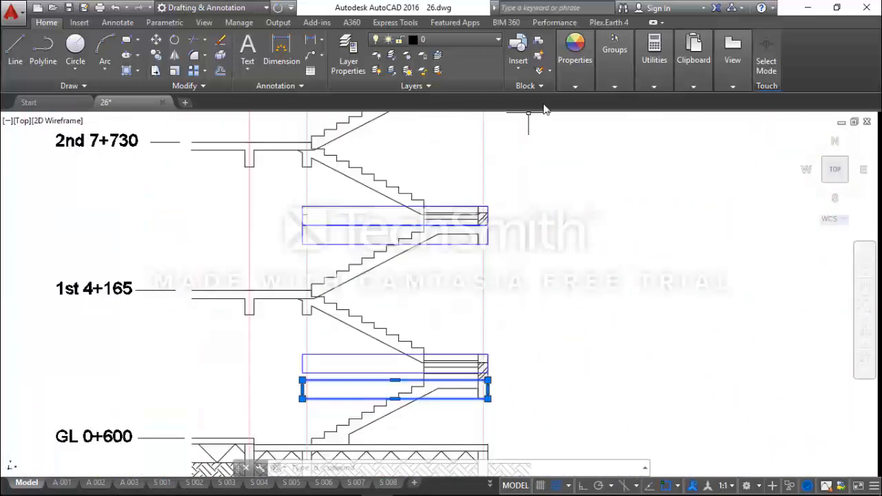
pyautogui.click(654, 56)
pyautogui.click(630, 110)
pyautogui.scroll(4, 476, 377)
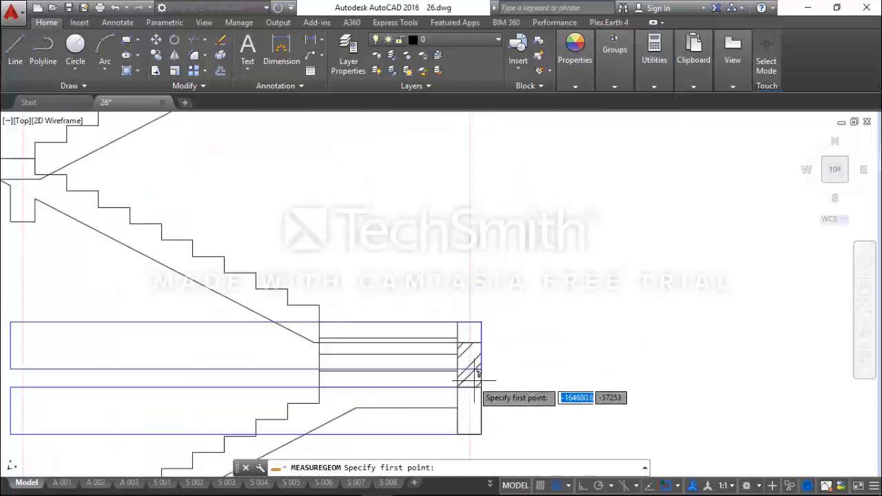
pyautogui.click(469, 388)
pyautogui.scroll(-5, 469, 388)
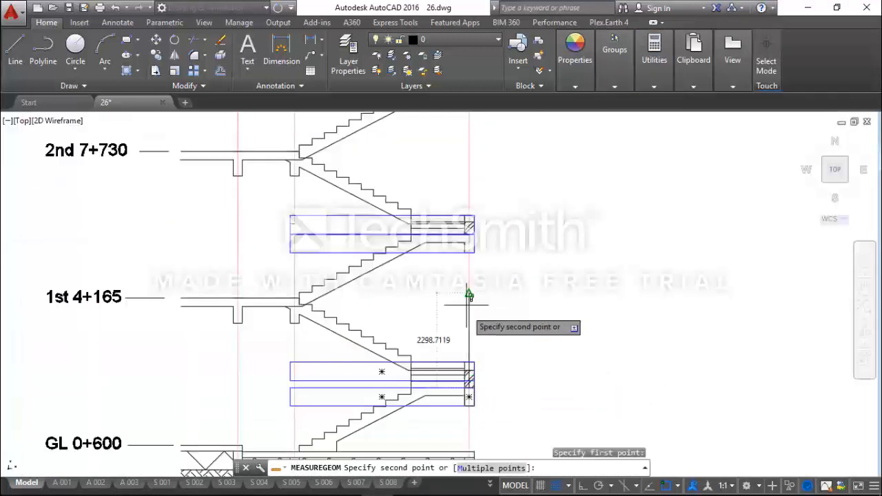
pyautogui.scroll(2, 469, 296)
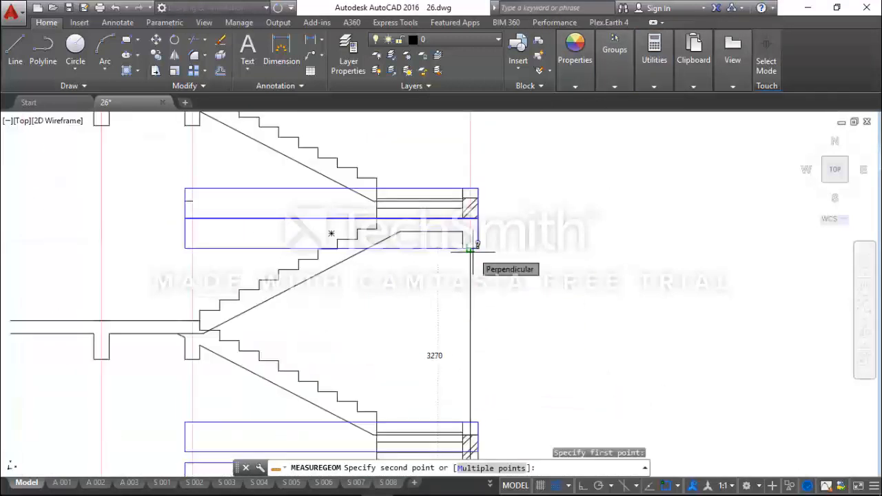
pyautogui.scroll(-2, 474, 247)
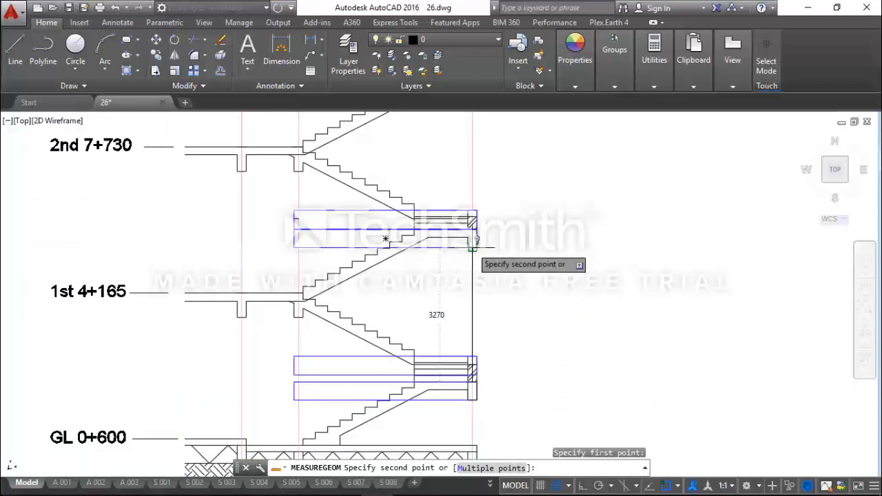
pyautogui.scroll(2, 475, 246)
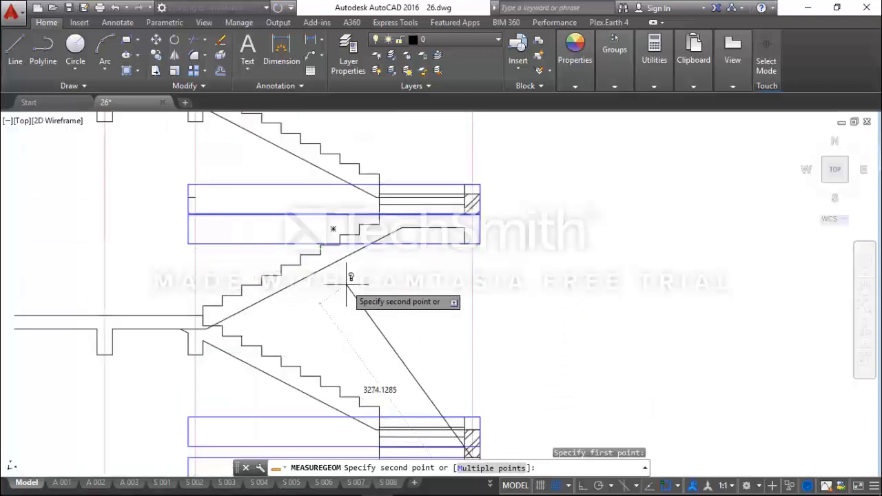
pyautogui.press('Escape')
pyautogui.press('Escape')
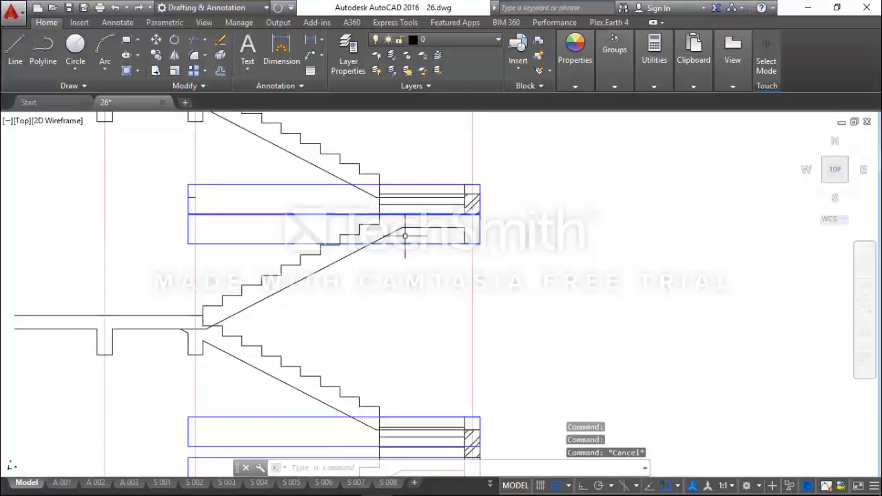
# Measure the vertical distance from the top of the lower beam at the first half landing to the underside of the beam above.
pyautogui.click(654, 55)
pyautogui.click(636, 107)
pyautogui.scroll(5, 482, 382)
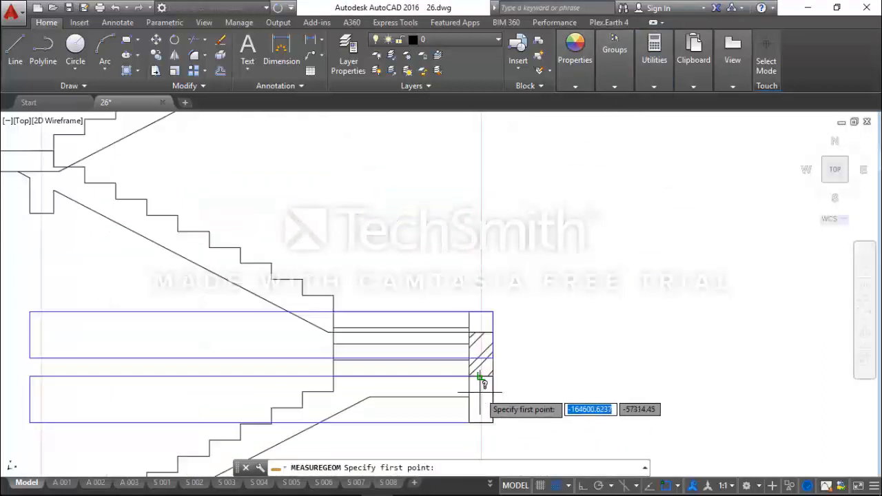
pyautogui.click(262, 365)
pyautogui.scroll(-4, 262, 364)
pyautogui.scroll(3, 267, 254)
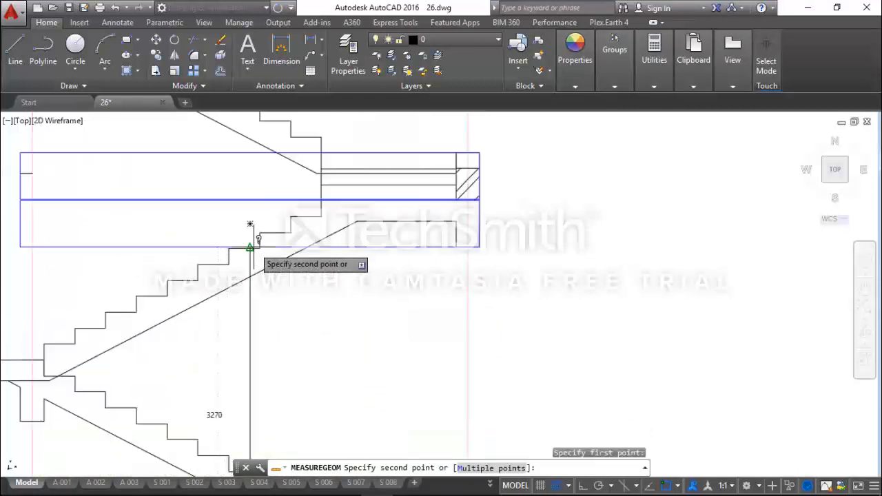
pyautogui.scroll(2, 255, 237)
pyautogui.scroll(2, 246, 246)
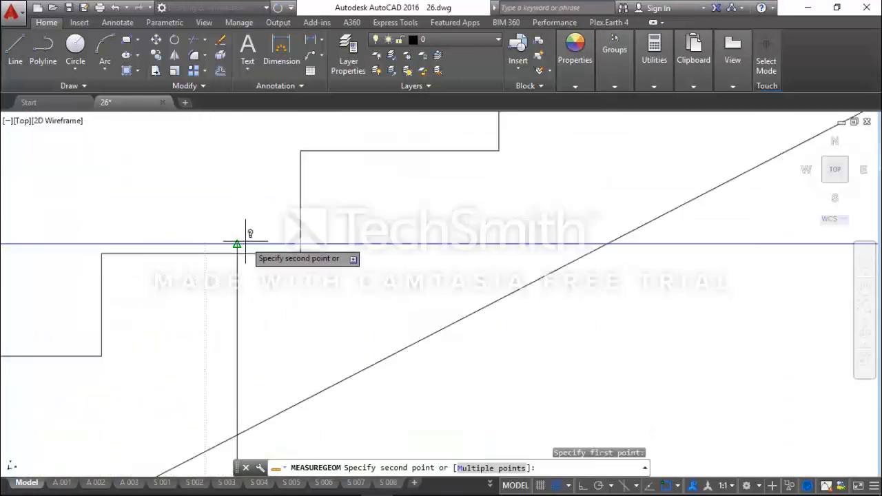
pyautogui.click(237, 243)
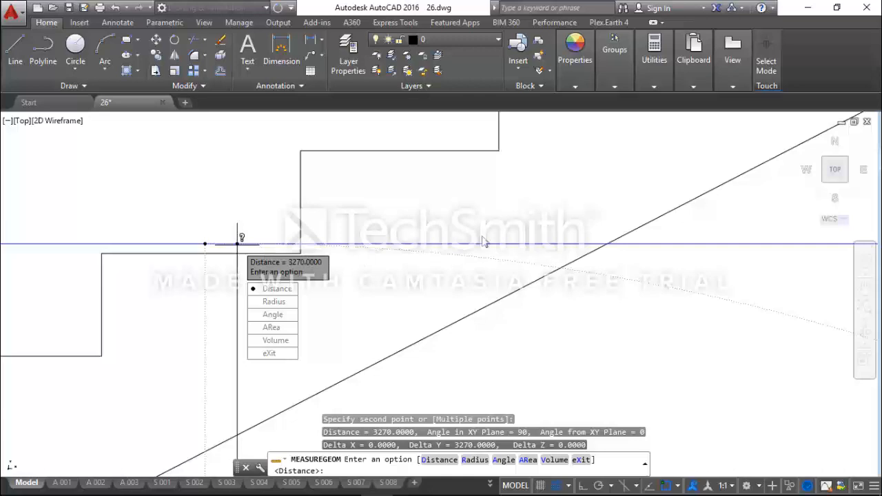
# Examine the walls along axis 2 beside the HOD room and staircase on the First Floor Plan.
pyautogui.click(808, 8)
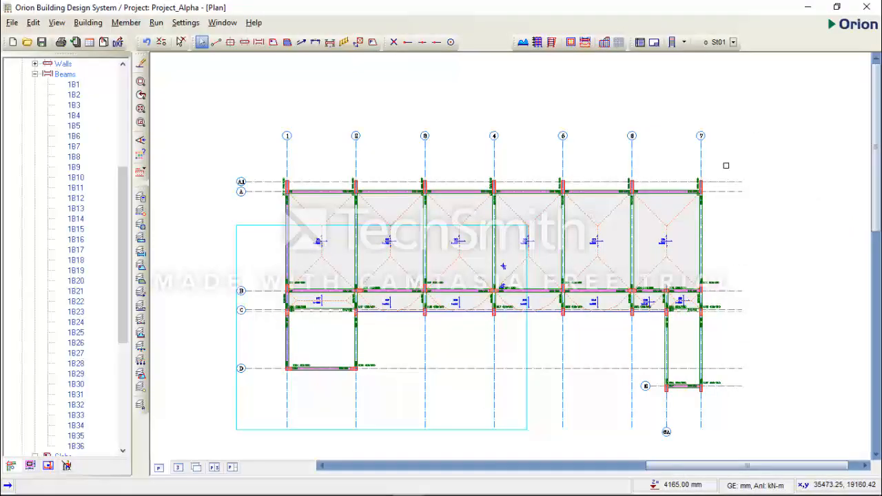
pyautogui.click(377, 483)
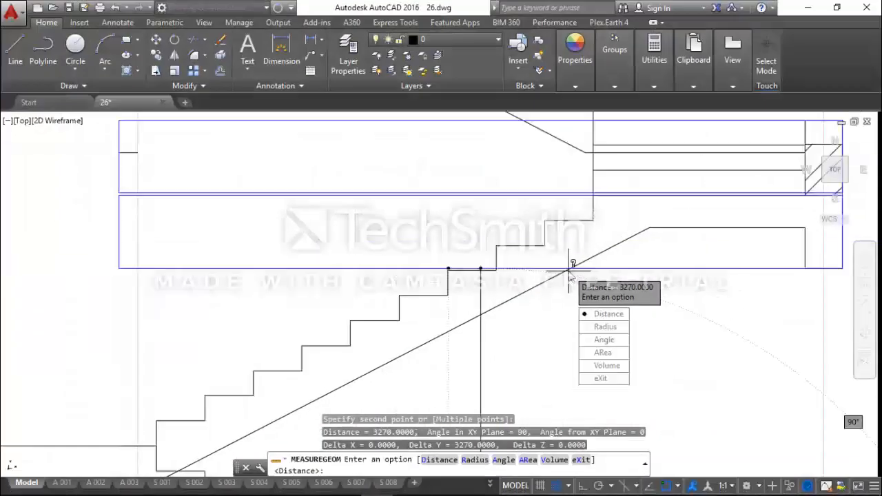
pyautogui.scroll(-6, 572, 275)
pyautogui.scroll(-5, 304, 292)
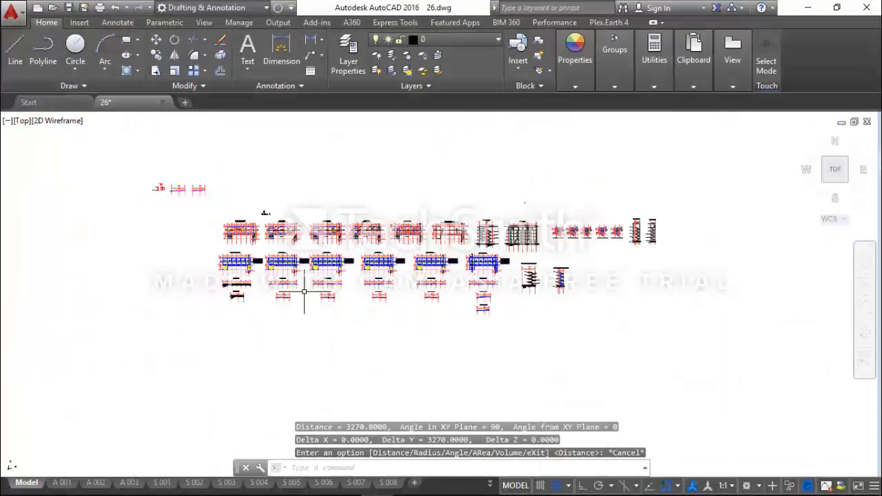
pyautogui.scroll(3, 307, 298)
pyautogui.scroll(6, 344, 257)
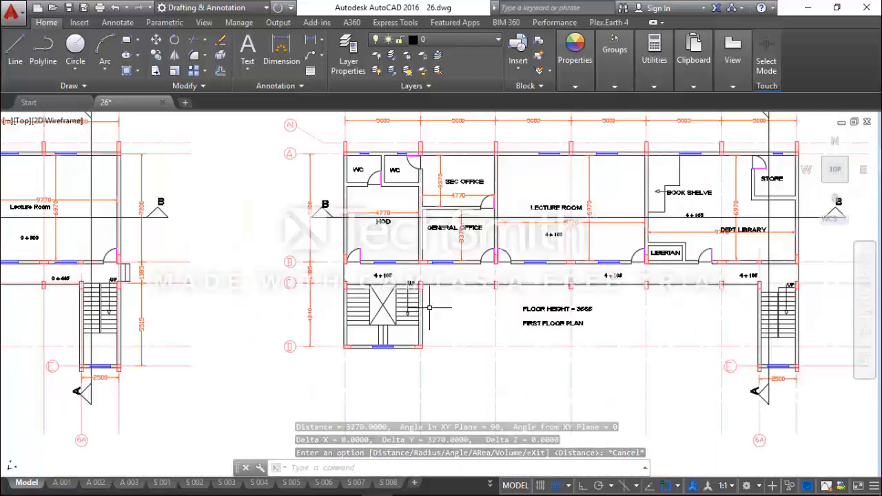
pyautogui.scroll(-4, 413, 283)
pyautogui.scroll(4, 416, 282)
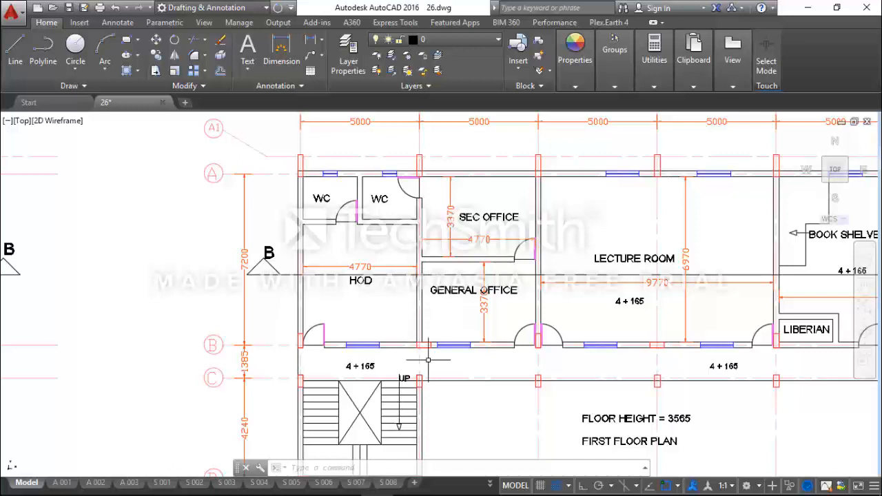
# Switch to Orion and copy the wall load from the axis 1 beam between axes A and B to the matching axis 2 beam.
pyautogui.moveTo(447, 493)
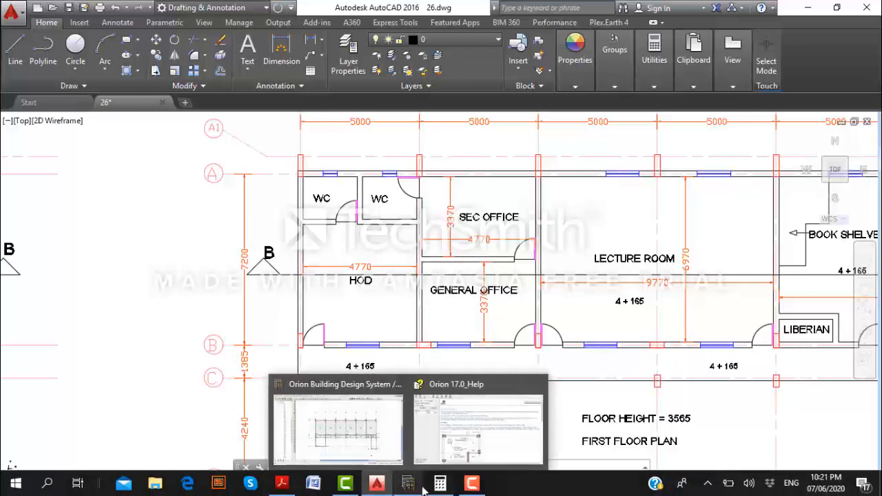
pyautogui.click(362, 432)
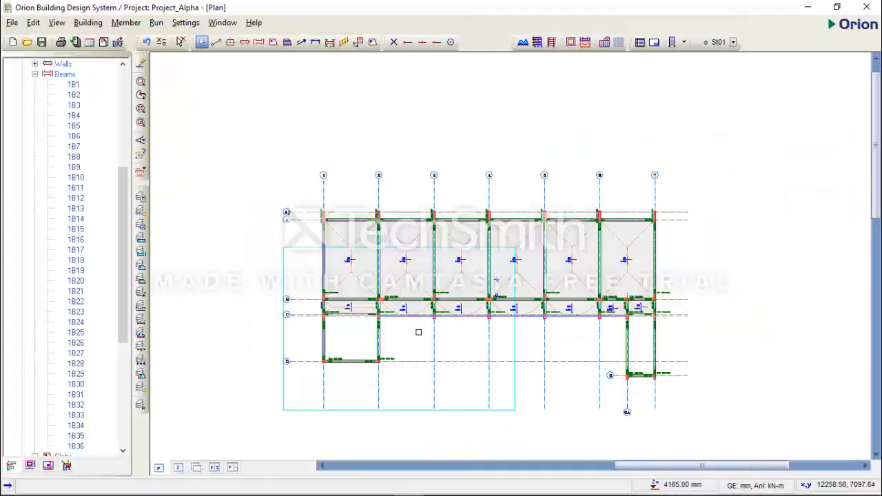
pyautogui.scroll(-1, 441, 358)
pyautogui.scroll(1, 377, 305)
pyautogui.scroll(1, 383, 226)
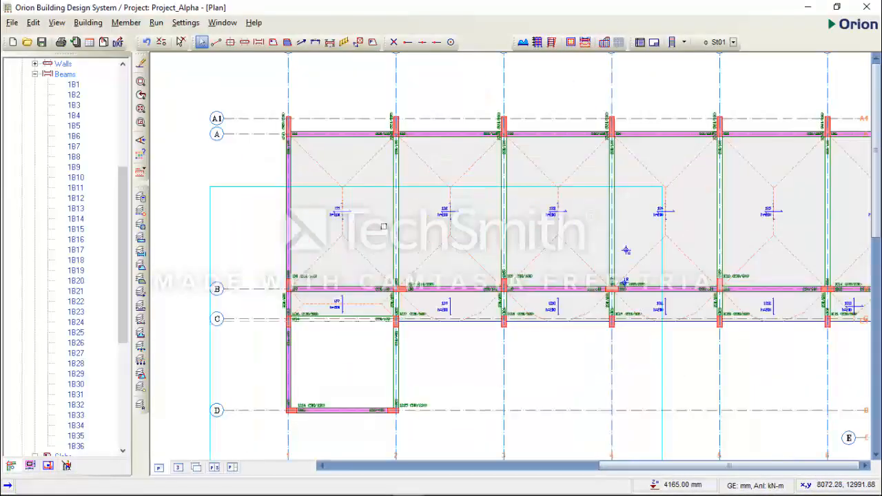
pyautogui.click(311, 218)
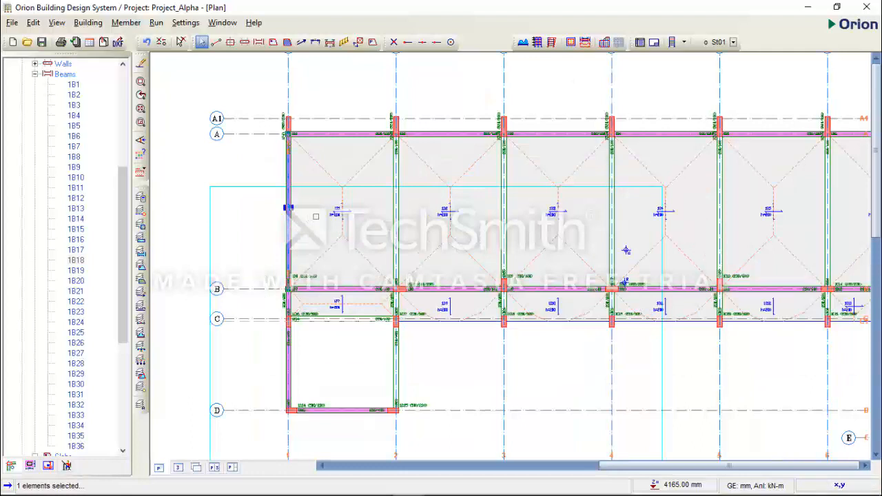
pyautogui.rightClick(316, 217)
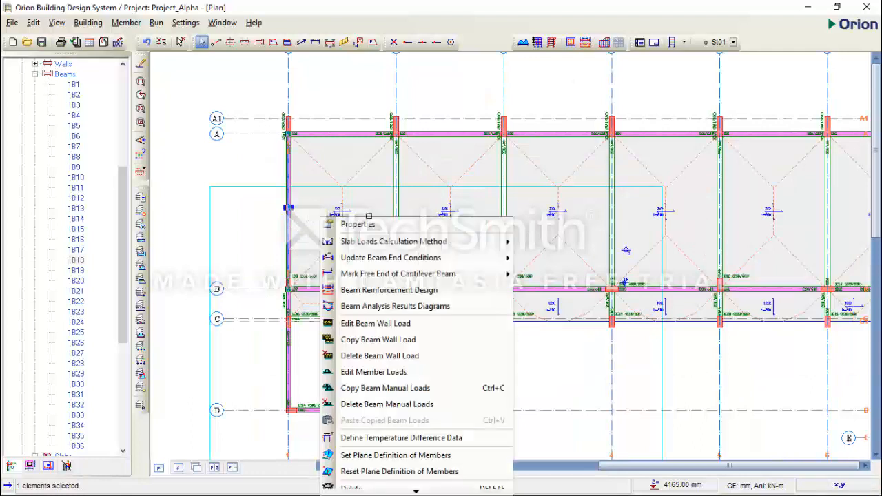
pyautogui.click(383, 340)
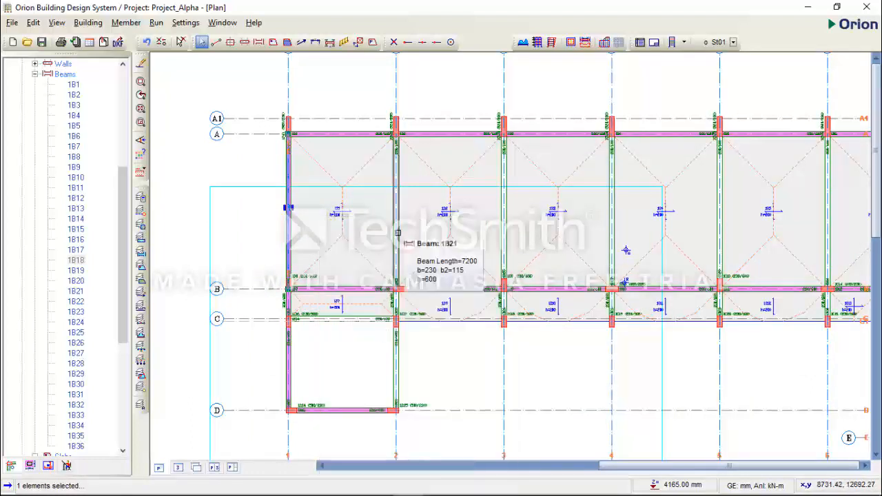
pyautogui.click(397, 234)
pyautogui.rightClick(414, 219)
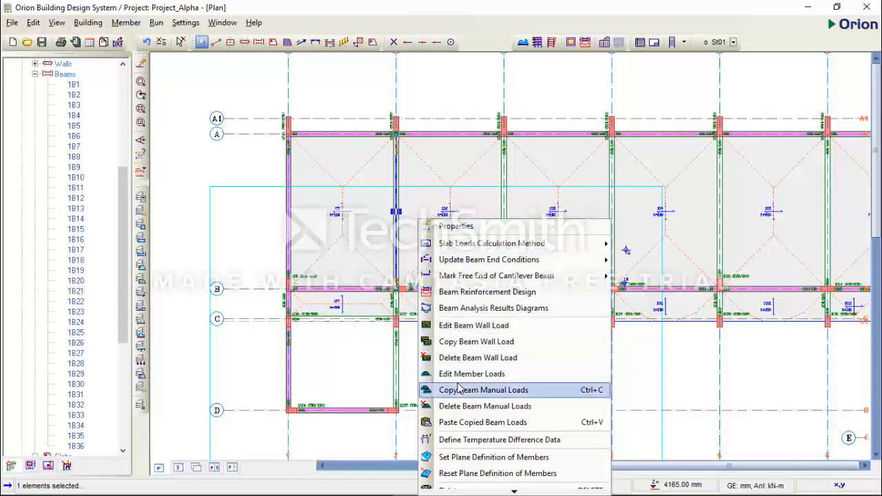
pyautogui.click(452, 422)
pyautogui.click(482, 297)
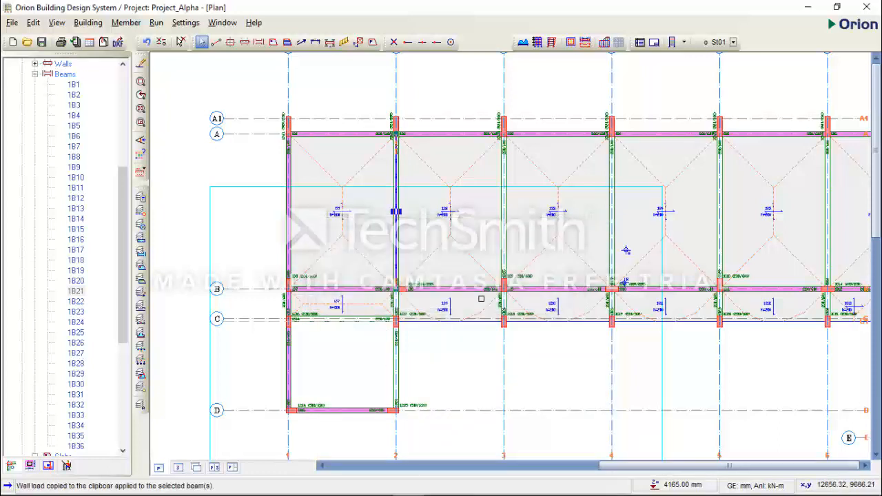
pyautogui.click(400, 230)
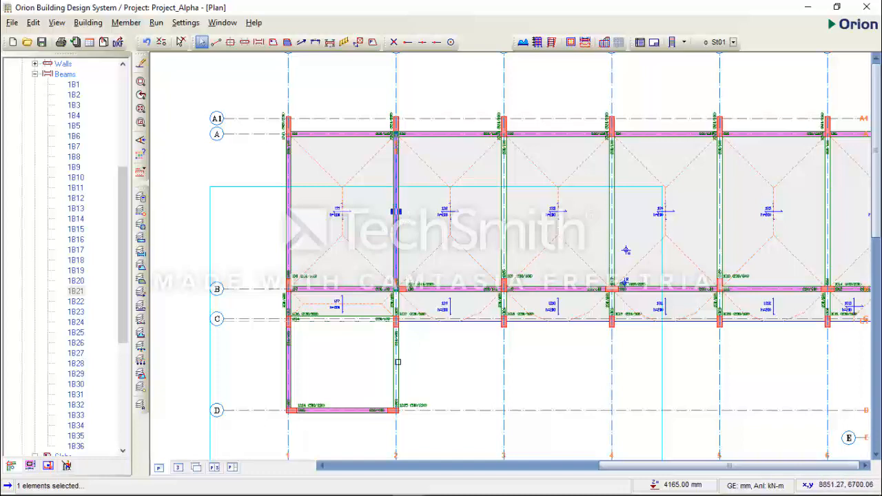
# Check the wall load settings of the axis D beam between axes 1 and 2, leaving without changes.
pyautogui.click(399, 372)
pyautogui.click(369, 407)
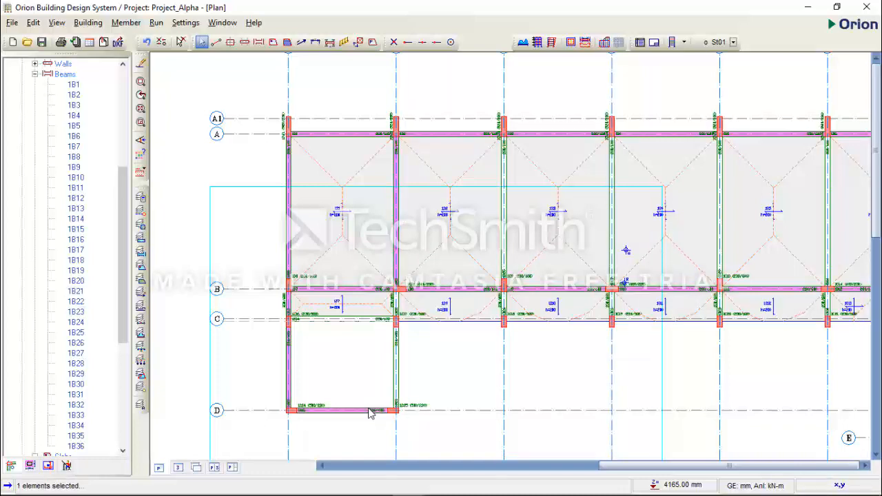
pyautogui.rightClick(369, 412)
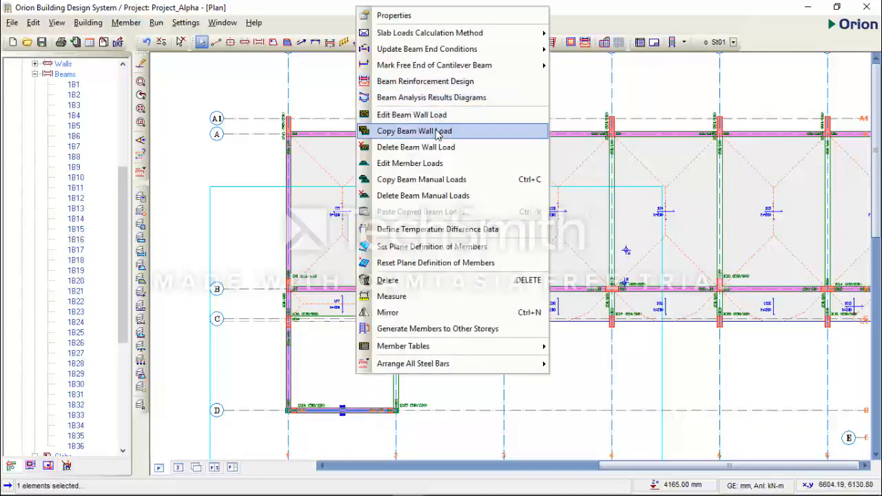
pyautogui.click(328, 369)
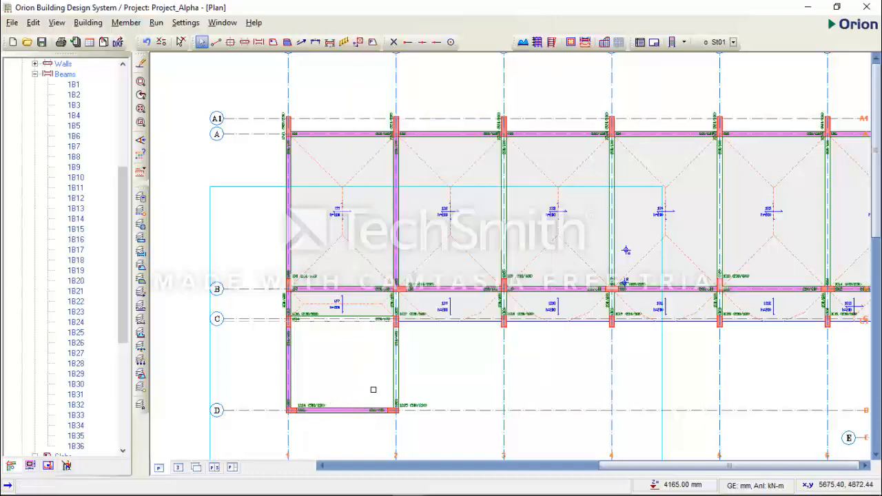
pyautogui.moveTo(373, 390); pyautogui.dragTo(402, 302, button='middle')
pyautogui.click(403, 321)
pyautogui.rightClick(395, 292)
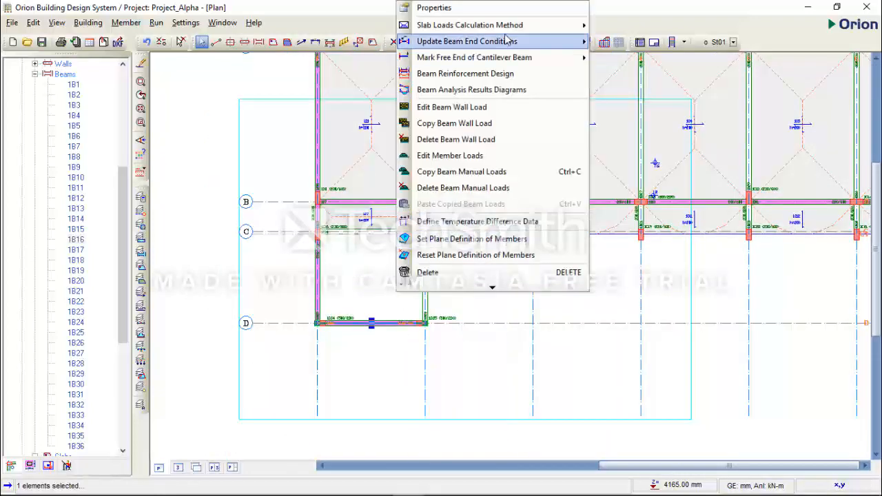
pyautogui.click(487, 111)
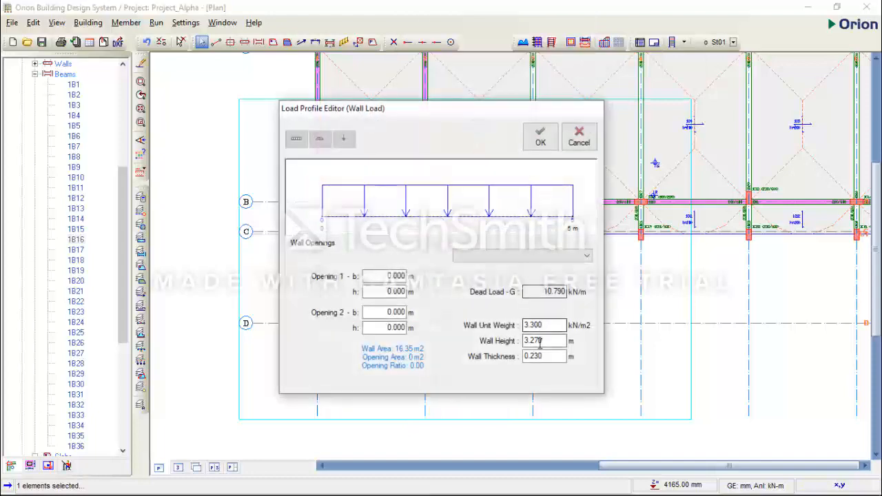
pyautogui.click(582, 142)
# Copy the wall load from the axis D beam between axes 1 and 2 to the axis 2 beam between axes C and D.
pyautogui.moveTo(398, 327)
pyautogui.moveTo(425, 287)
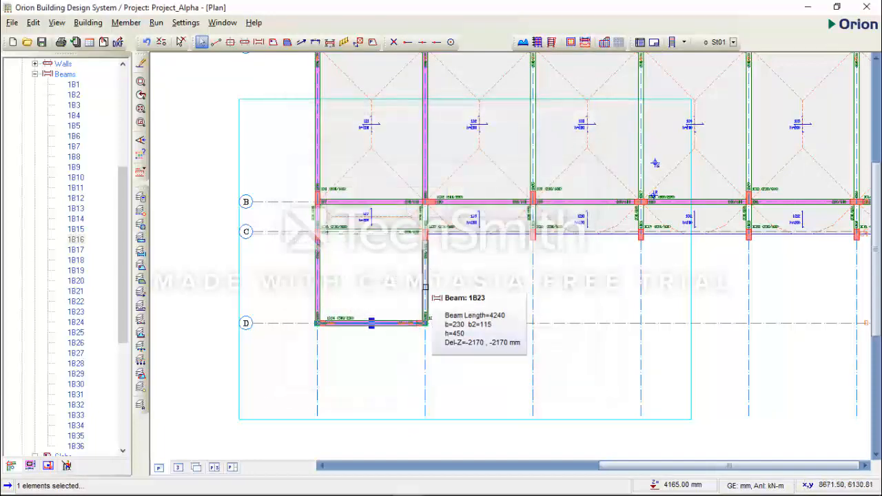
pyautogui.rightClick(385, 292)
pyautogui.click(454, 125)
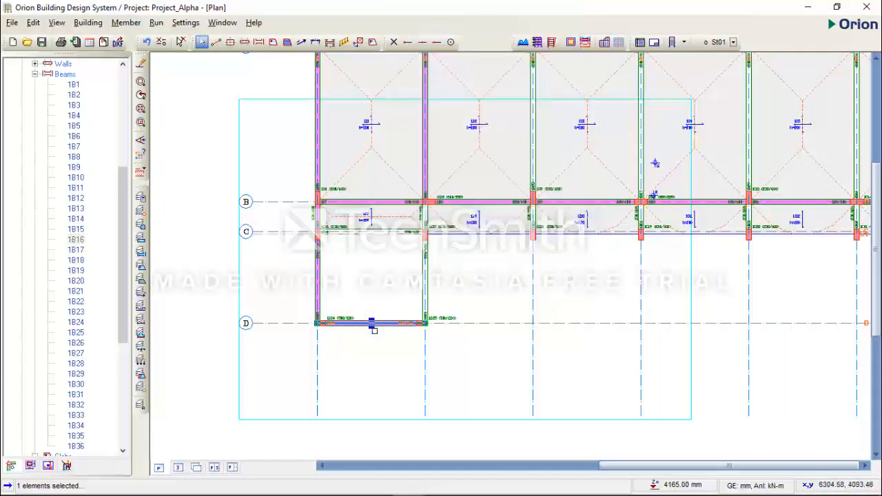
pyautogui.click(425, 281)
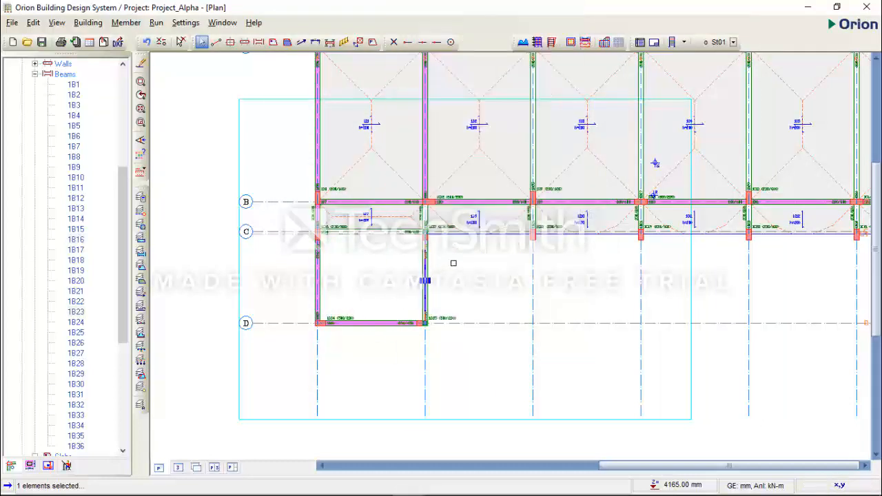
pyautogui.rightClick(455, 263)
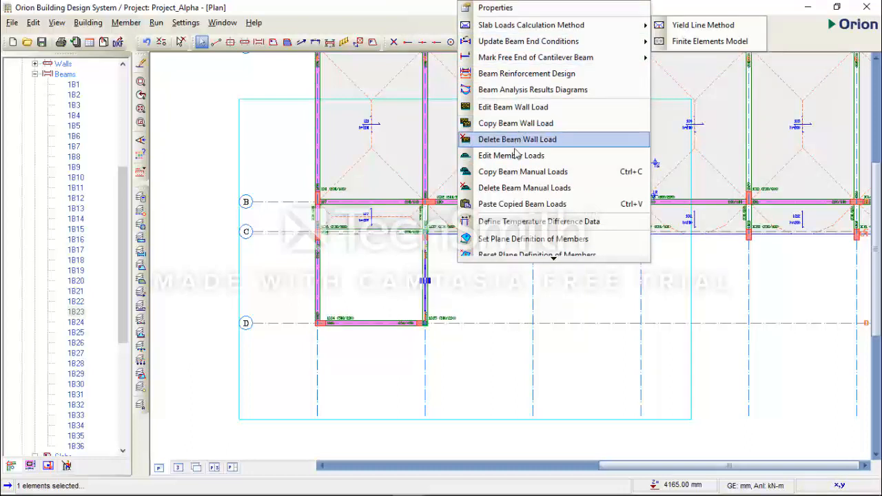
pyautogui.click(522, 204)
pyautogui.click(492, 295)
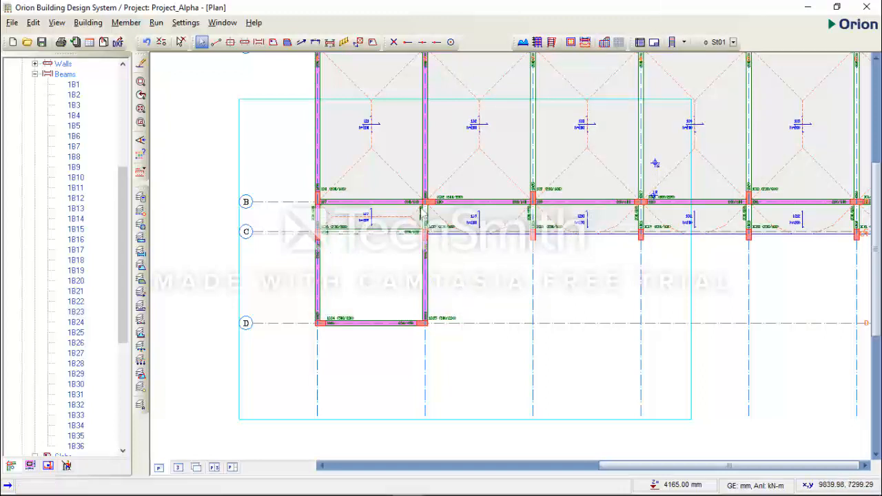
# Switch to AutoCAD to examine the transverse walls along axes 2, 3 and 5 on the 1st Floor Plan, then return to Orion.
pyautogui.scroll(2, 421, 212)
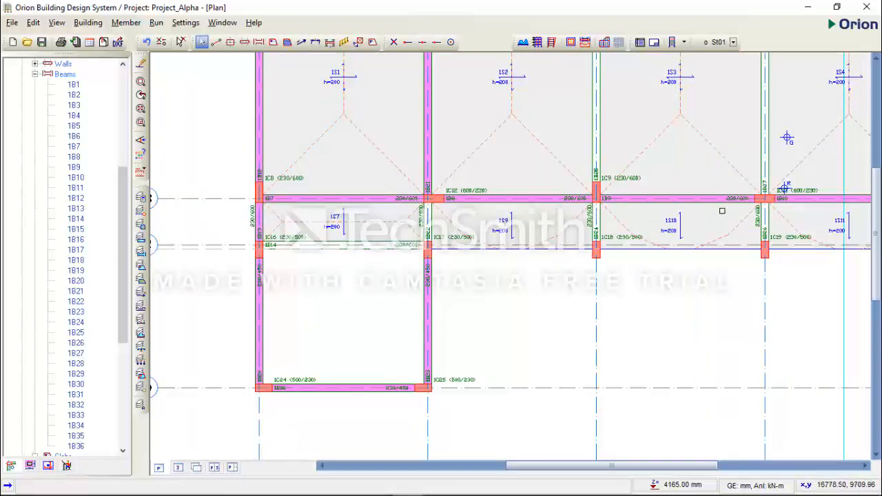
pyautogui.scroll(-2, 496, 250)
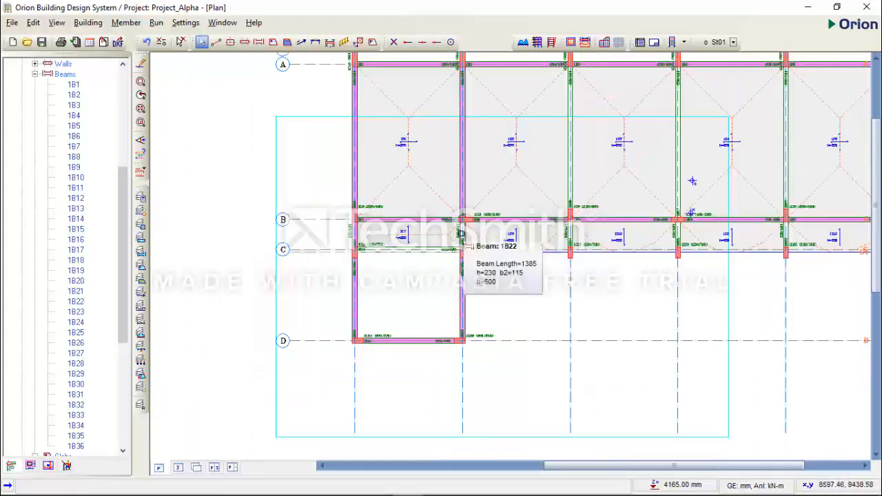
pyautogui.scroll(-1, 539, 246)
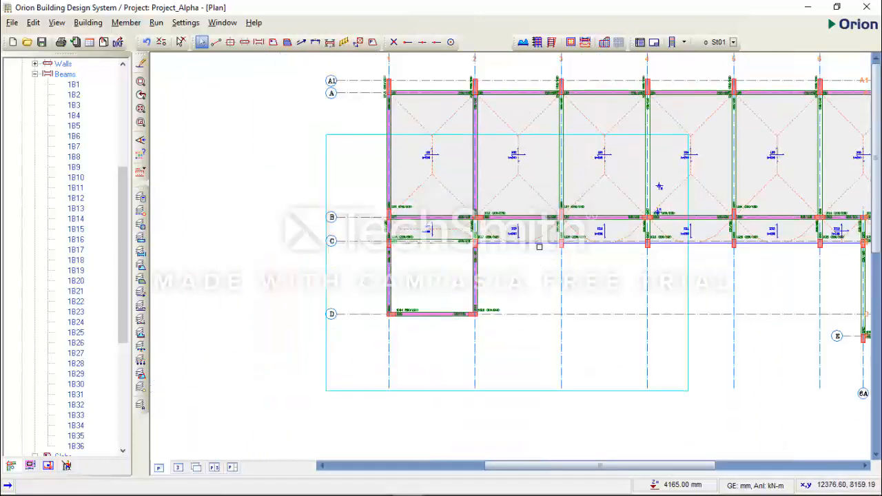
pyautogui.moveTo(534, 249); pyautogui.dragTo(487, 299, button='middle')
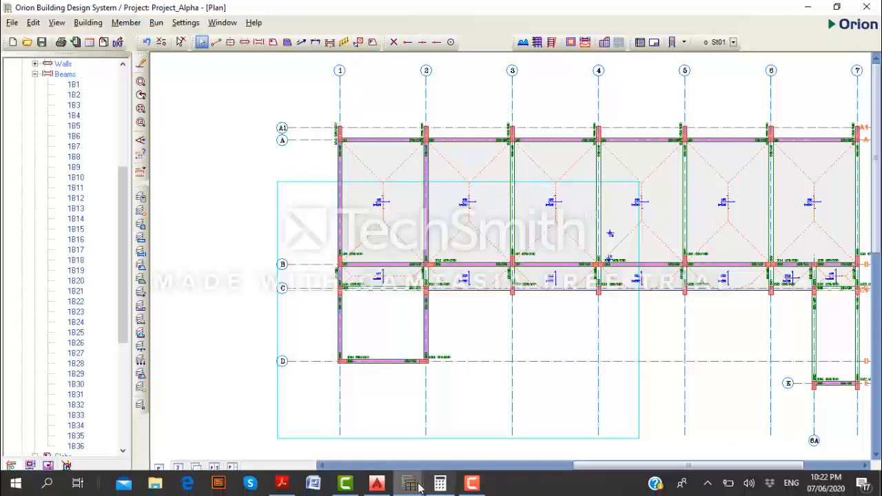
pyautogui.click(376, 483)
pyautogui.scroll(-5, 544, 345)
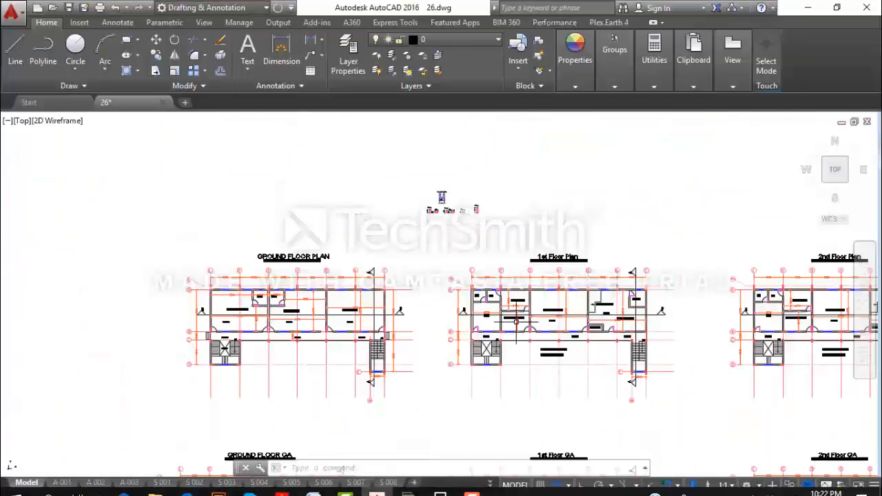
pyautogui.scroll(5, 485, 322)
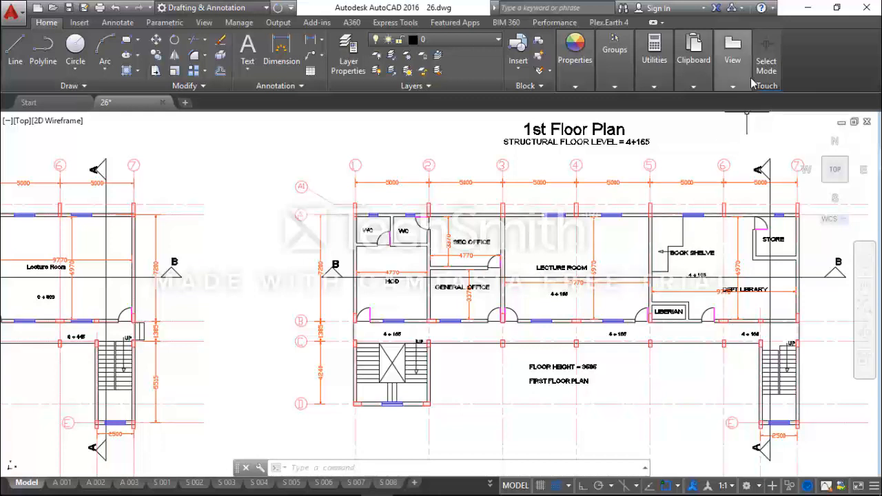
pyautogui.click(732, 55)
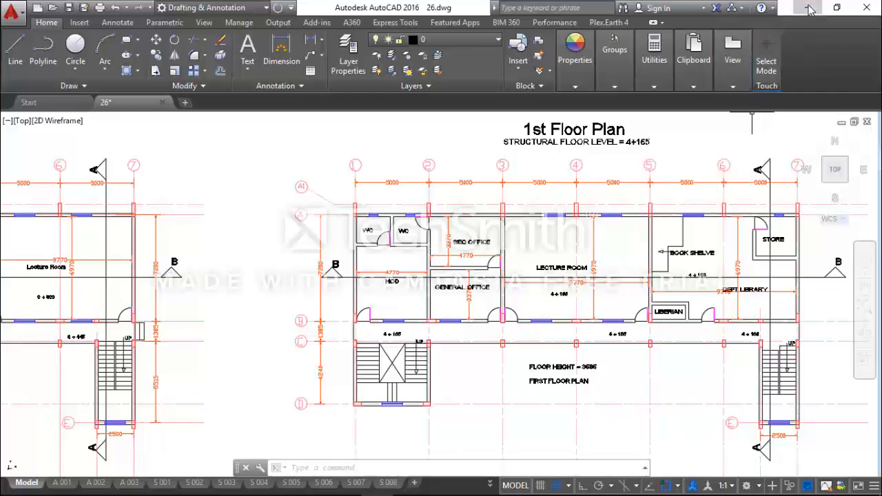
pyautogui.click(808, 7)
pyautogui.rightClick(427, 205)
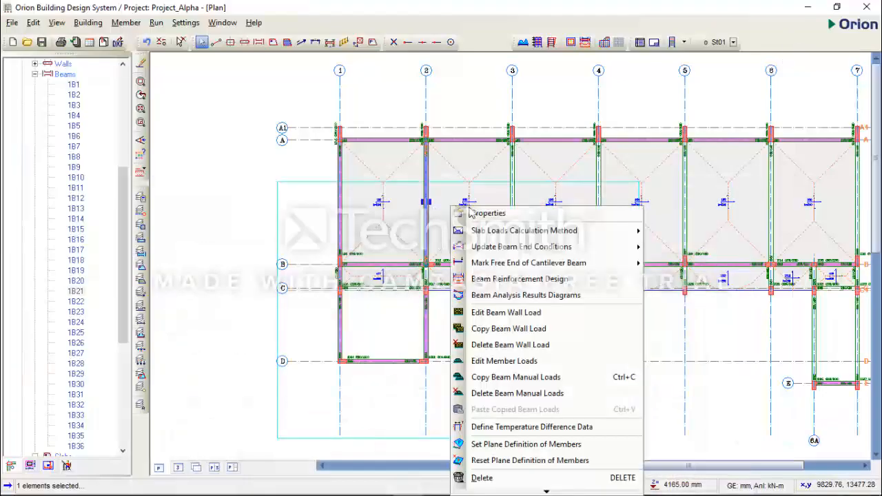
pyautogui.click(519, 317)
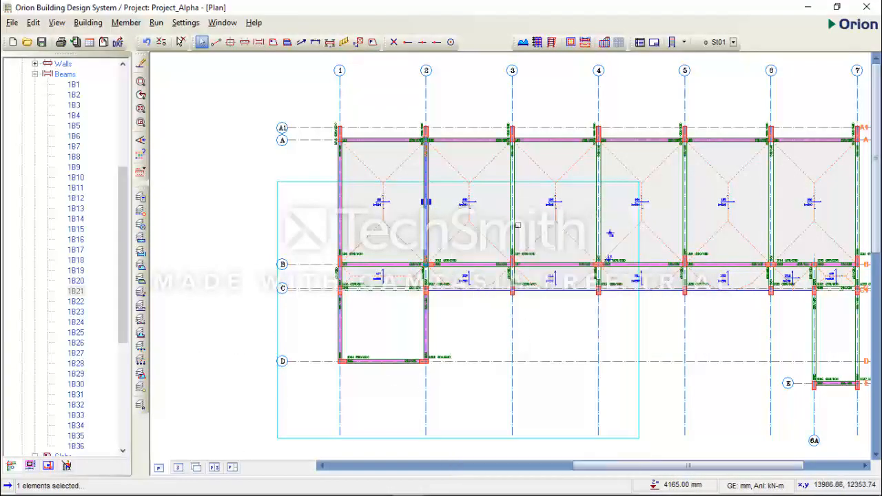
pyautogui.click(514, 224)
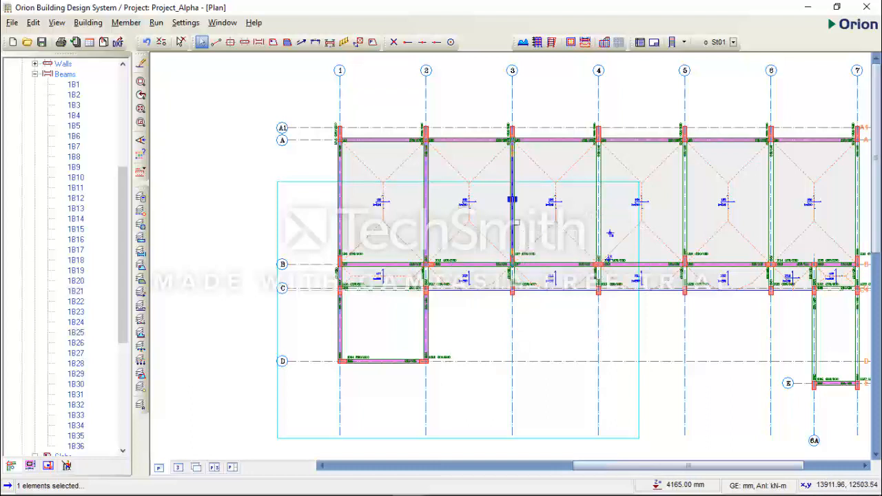
pyautogui.click(684, 208)
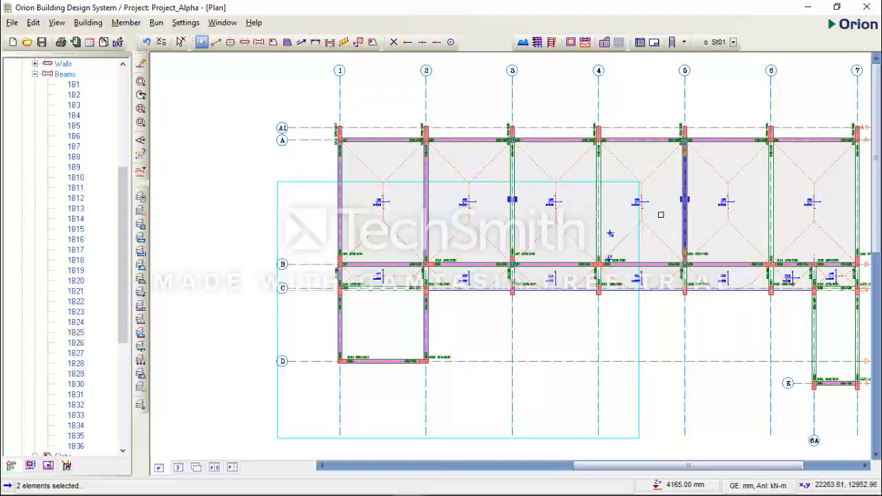
pyautogui.press('Escape')
# Copy the wall load from the axis 2 beam between axes A and B to the matching beams on axes 3 and 5.
pyautogui.click(427, 217)
pyautogui.rightClick(458, 207)
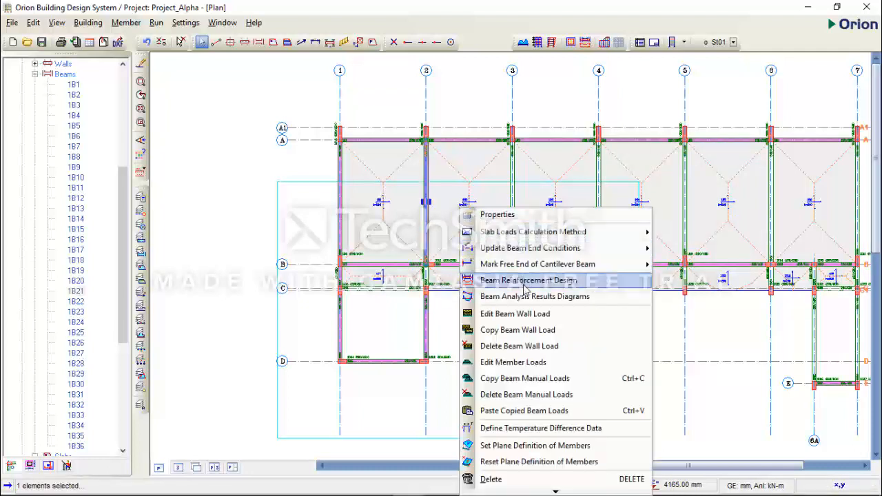
pyautogui.click(529, 329)
pyautogui.click(514, 217)
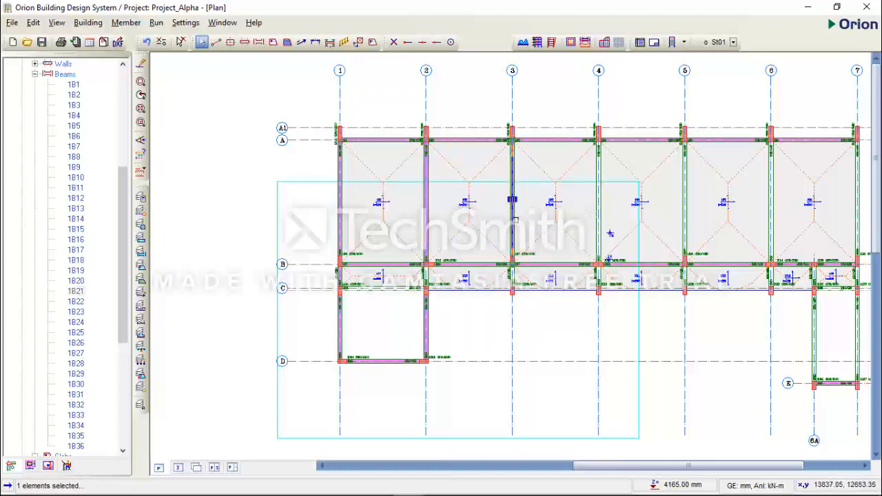
pyautogui.click(689, 213)
pyautogui.rightClick(627, 89)
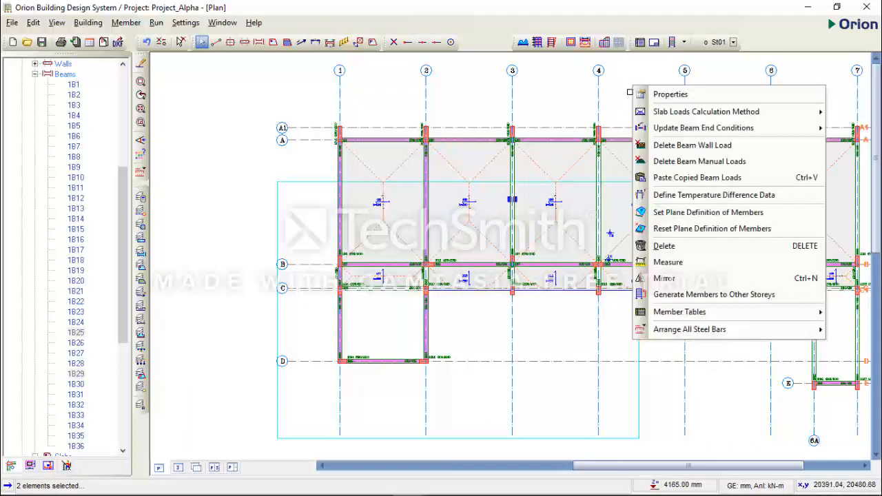
pyautogui.click(685, 177)
pyautogui.click(485, 298)
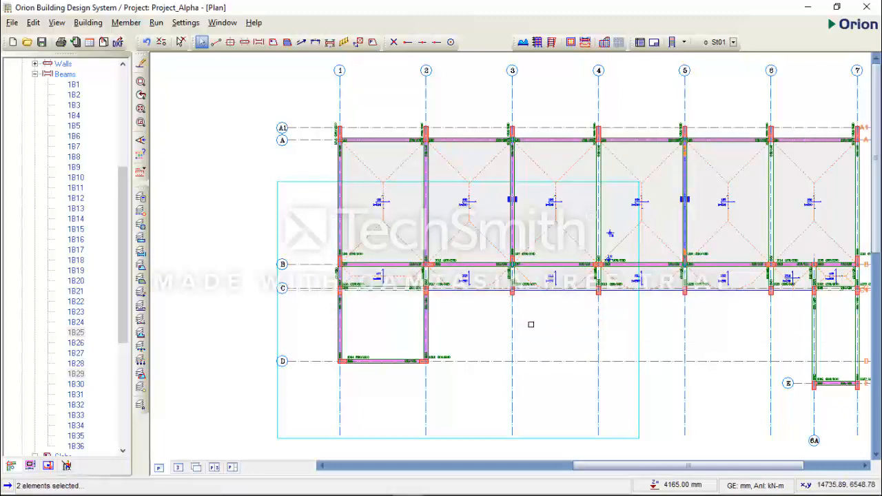
# Switch to AutoCAD and examine the walls along axis 7 and around the staircase between axes 6A and 7 on the 1st Floor Plan.
pyautogui.scroll(-3, 565, 329)
pyautogui.scroll(1, 557, 293)
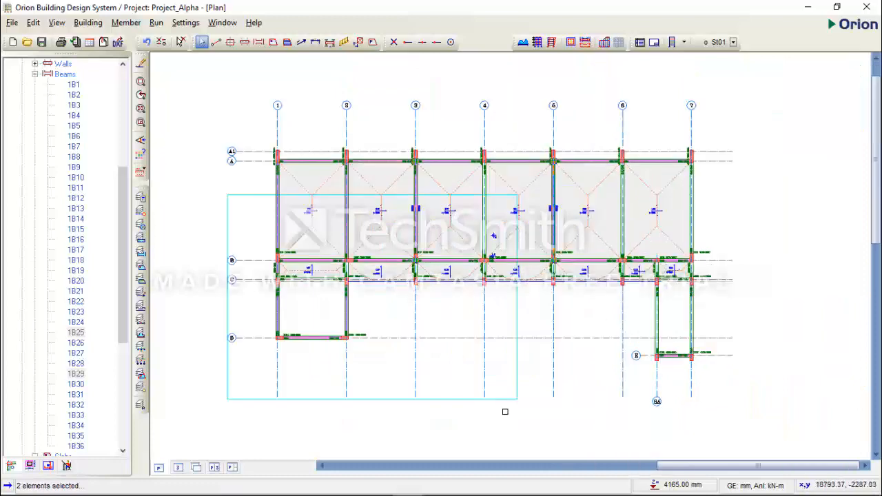
pyautogui.click(379, 484)
pyautogui.scroll(-2, 433, 310)
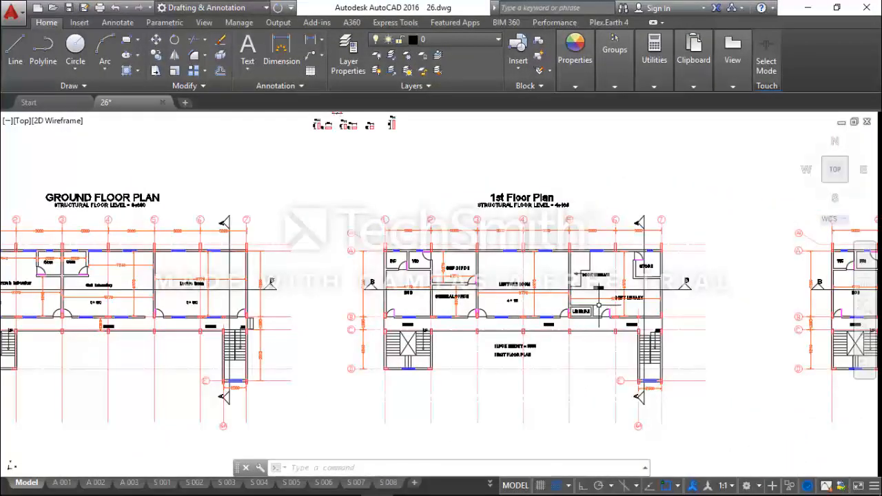
pyautogui.scroll(2, 568, 297)
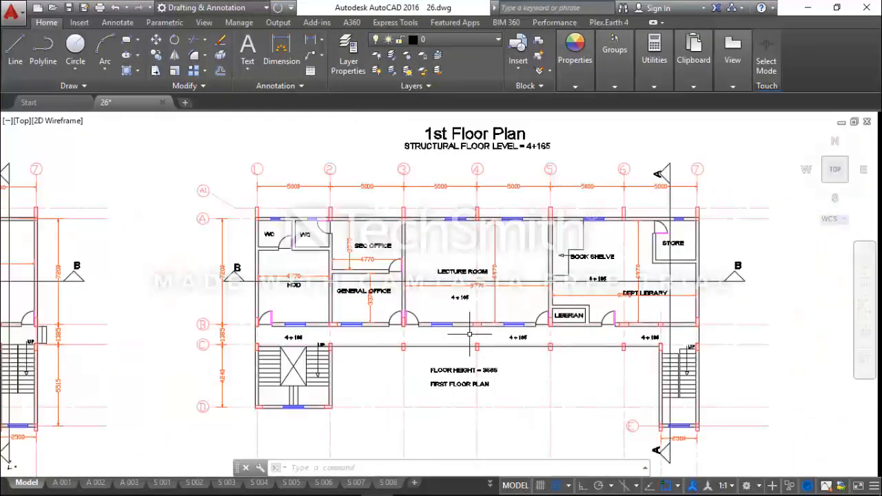
pyautogui.moveTo(623, 342); pyautogui.dragTo(532, 327, button='middle')
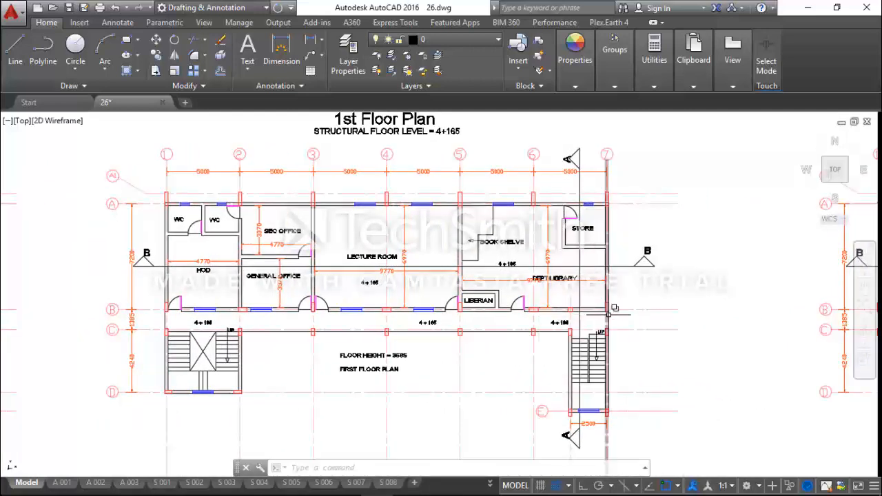
pyautogui.scroll(2, 616, 325)
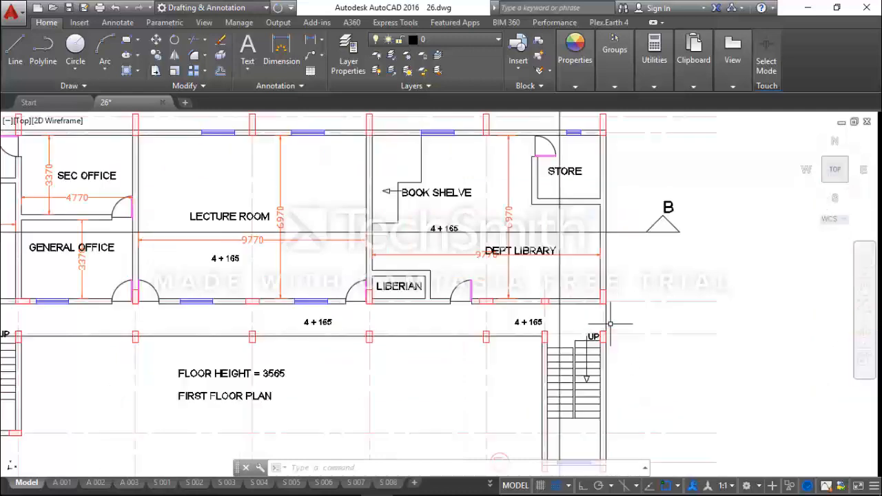
pyautogui.scroll(-2, 631, 319)
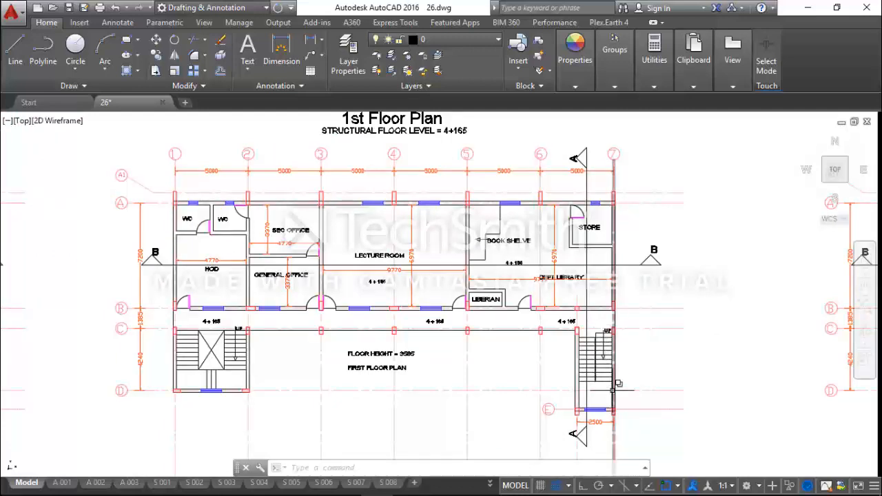
pyautogui.scroll(2, 618, 387)
pyautogui.scroll(-2, 619, 385)
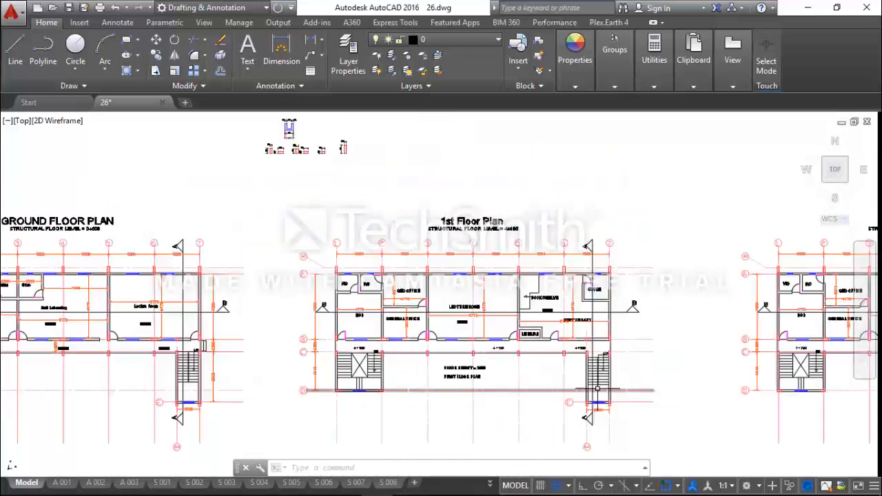
pyautogui.scroll(-5, 614, 391)
pyautogui.scroll(6, 599, 374)
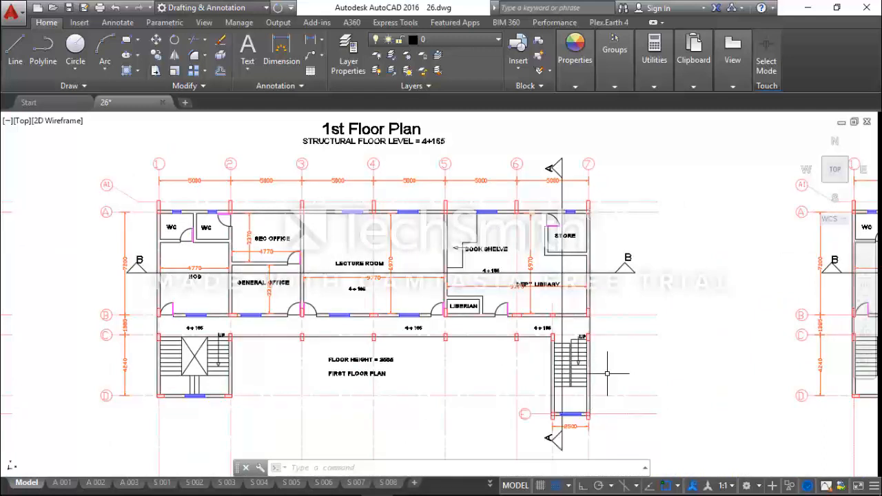
pyautogui.scroll(2, 596, 378)
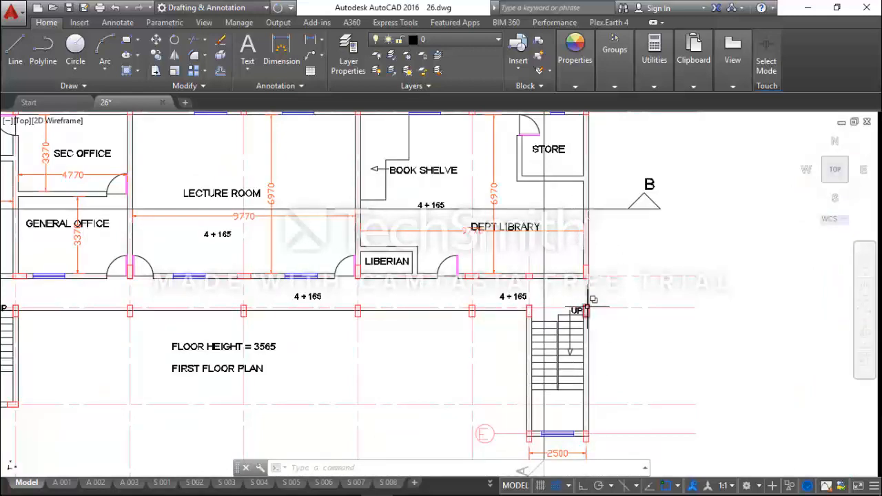
pyautogui.scroll(-3, 589, 292)
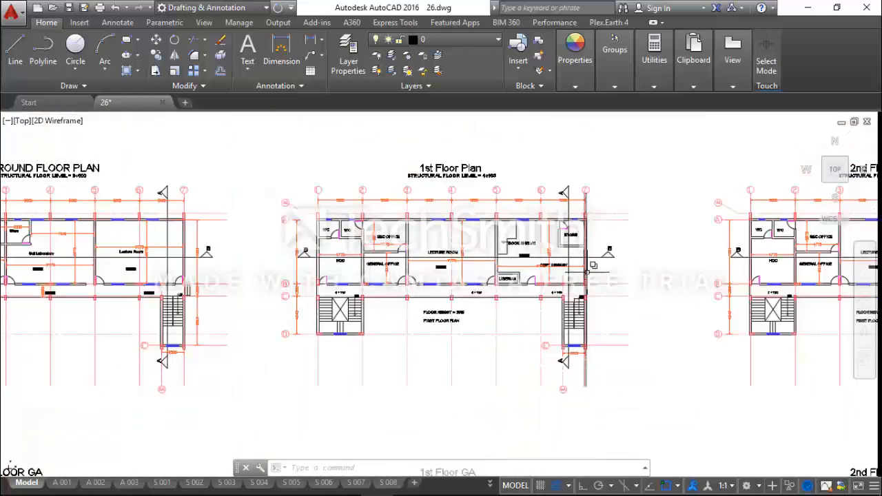
pyautogui.scroll(2, 584, 302)
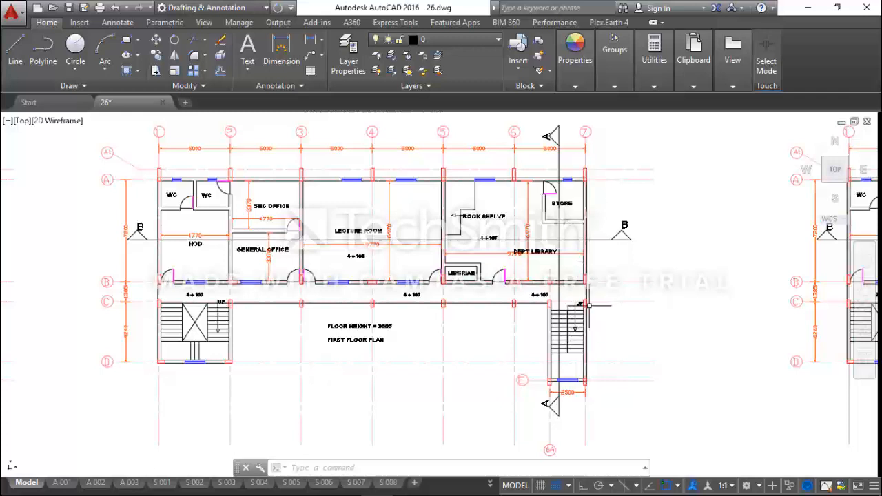
# Return to Orion and copy the wall load from the axis 5 beam between axes A and B to the axis 7 beams between A–B and C–E.
pyautogui.click(806, 10)
pyautogui.click(436, 297)
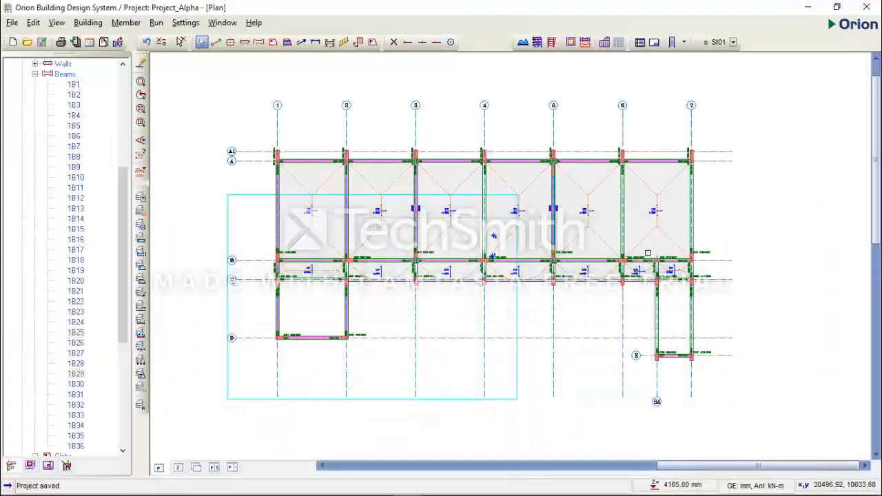
pyautogui.rightClick(553, 215)
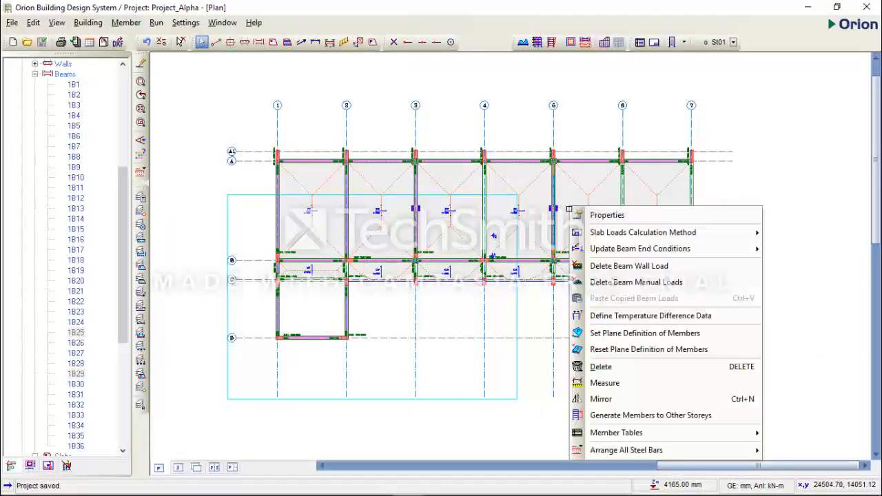
pyautogui.press('Escape')
pyautogui.press('Escape')
pyautogui.click(554, 208)
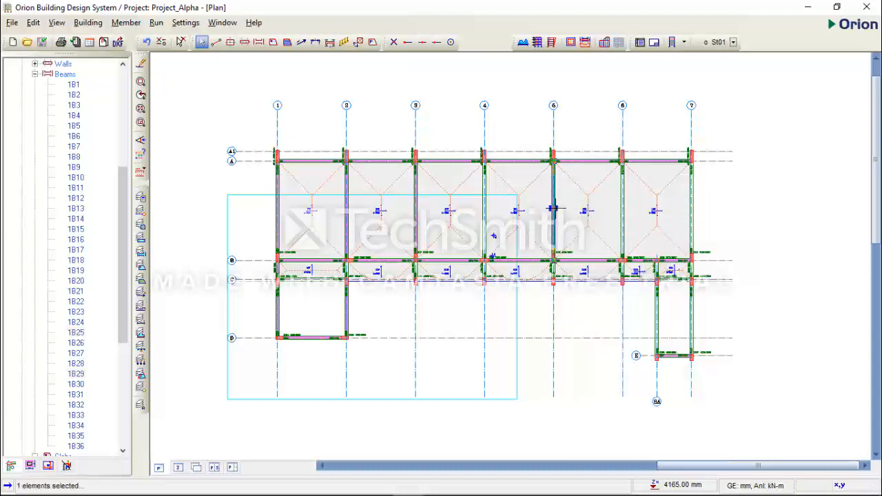
pyautogui.rightClick(577, 206)
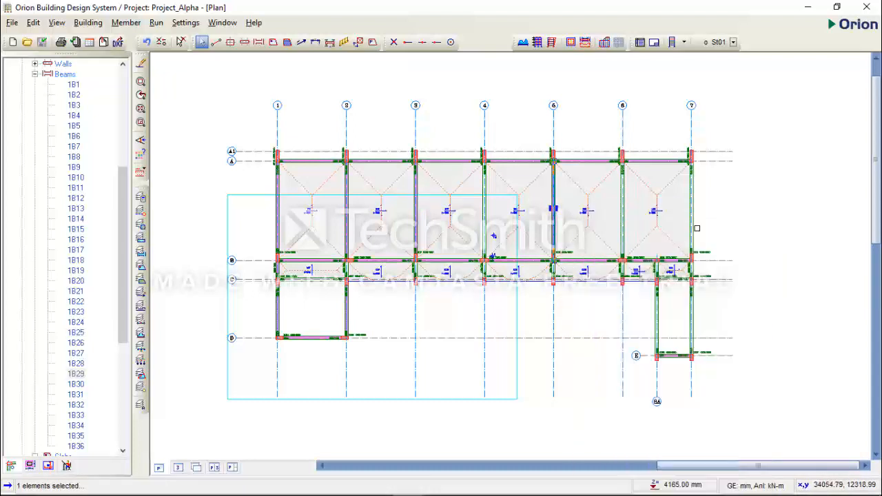
pyautogui.click(640, 329)
pyautogui.click(694, 314)
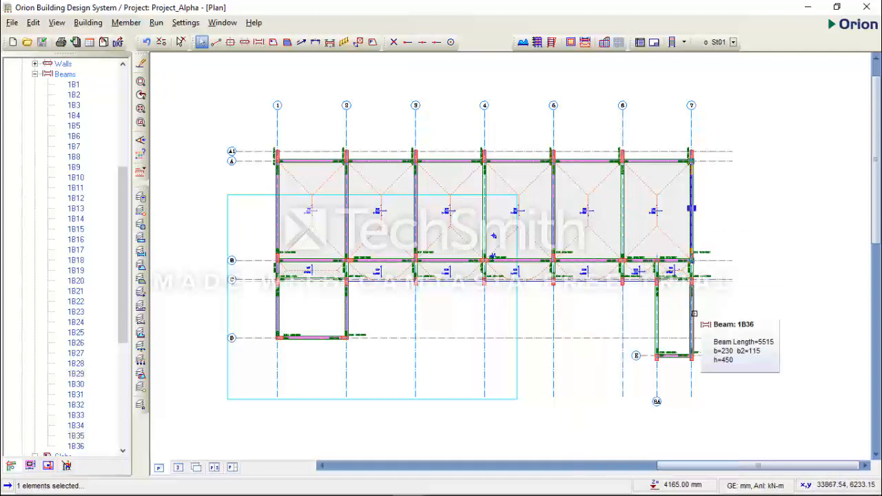
pyautogui.rightClick(728, 289)
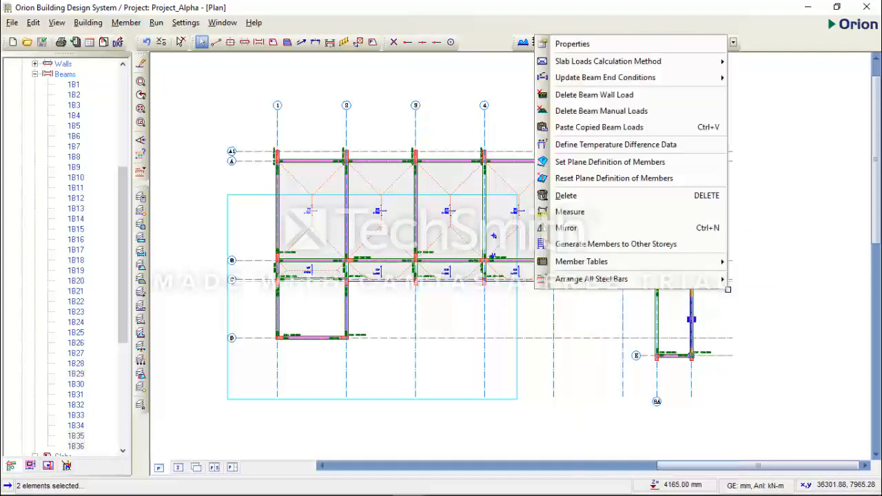
pyautogui.click(641, 129)
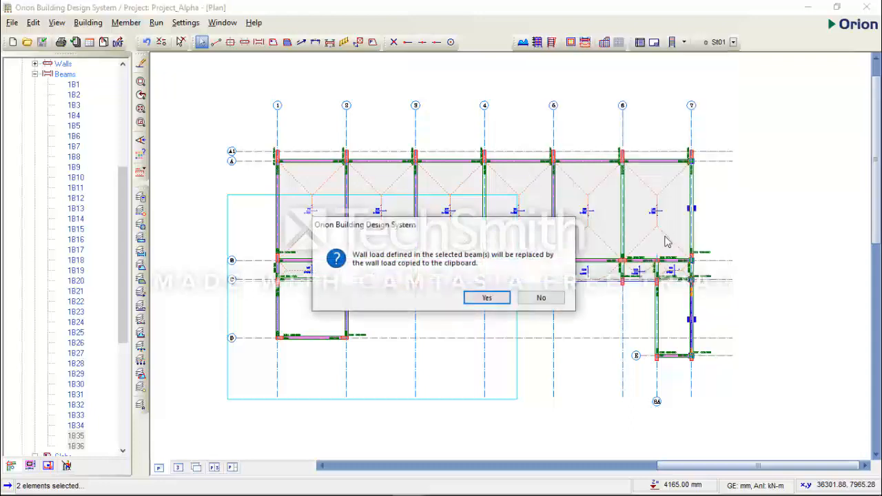
pyautogui.click(491, 299)
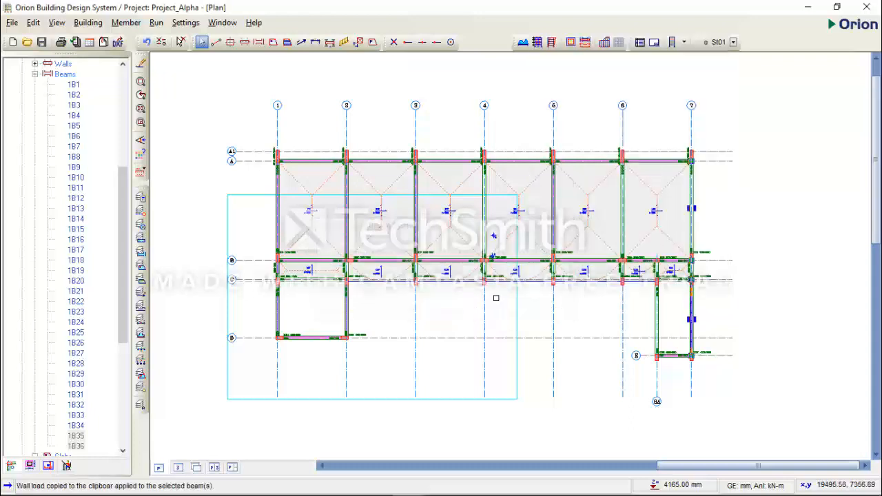
pyautogui.click(674, 309)
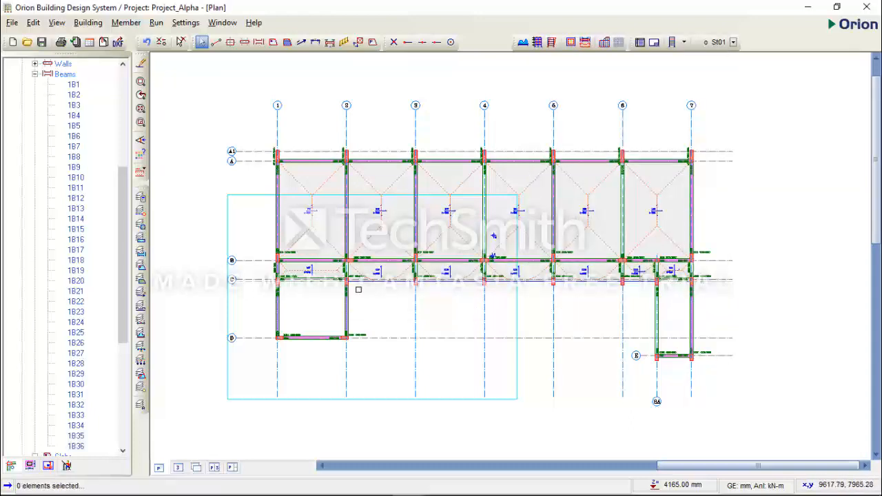
# Copy the wall load from the axis 1 beam between axes B and C to the axis 7 beam between axes B and C.
pyautogui.scroll(2, 272, 273)
pyautogui.click(283, 218)
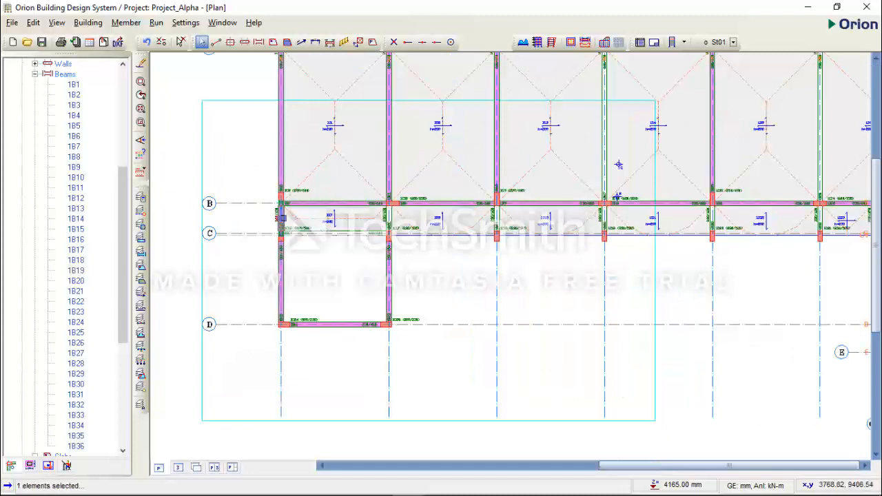
pyautogui.rightClick(319, 249)
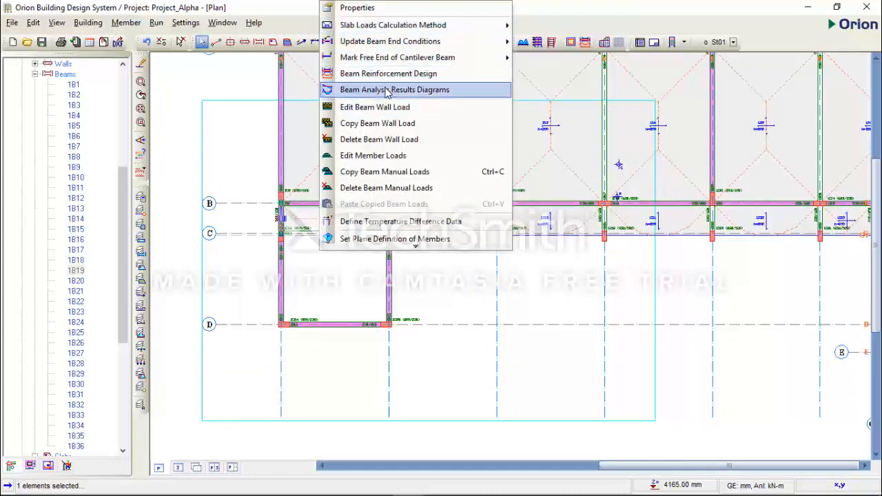
pyautogui.click(395, 128)
pyautogui.scroll(-3, 330, 238)
pyautogui.scroll(1, 411, 206)
pyautogui.scroll(1, 707, 237)
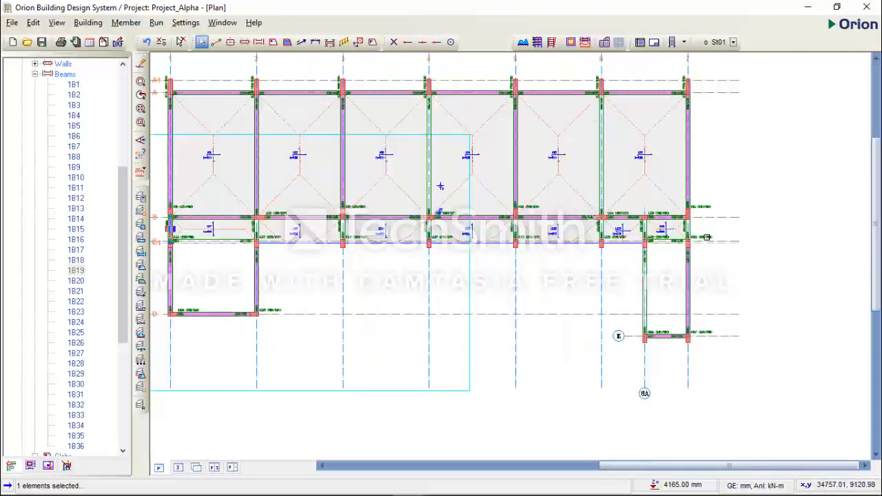
pyautogui.scroll(1, 707, 237)
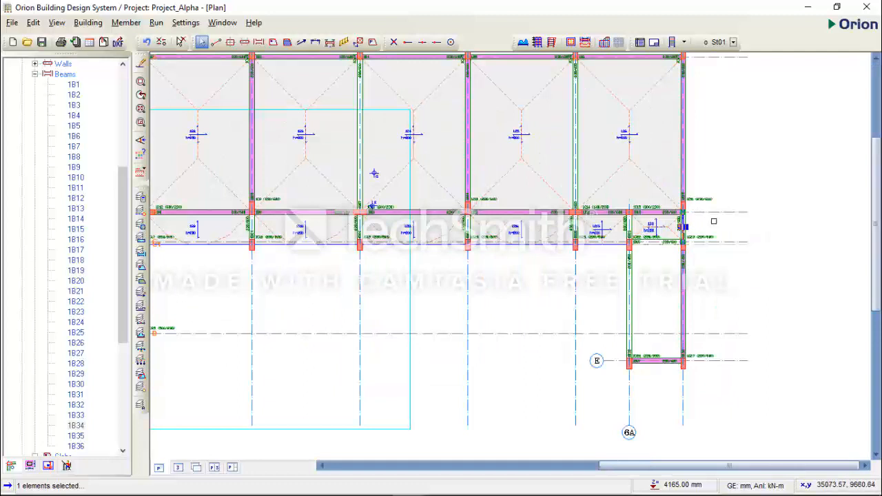
pyautogui.rightClick(713, 221)
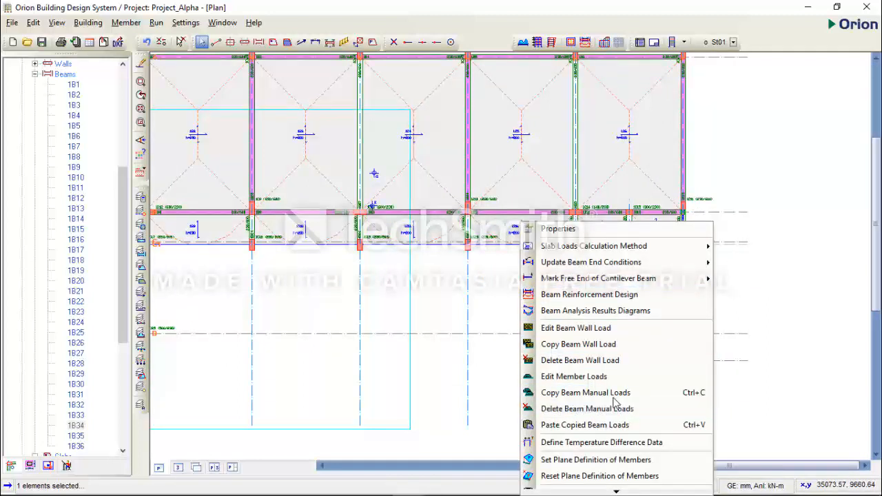
pyautogui.moveTo(687, 240)
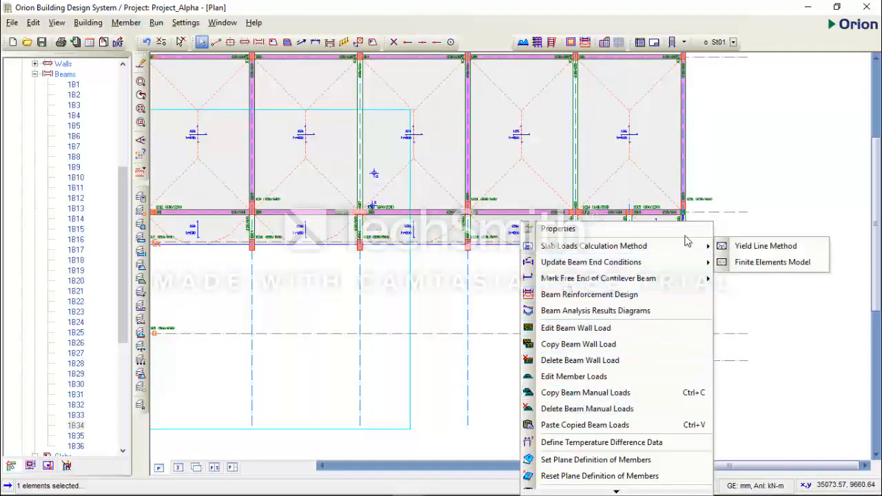
pyautogui.click(590, 427)
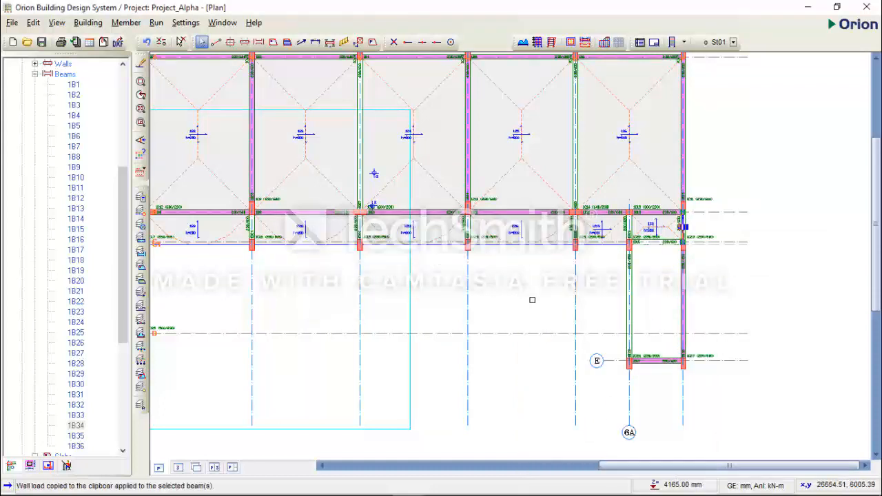
# Check the staircase walls in AutoCAD, then in Orion copy the axis 7 wall load between axes A and B to the axis 6A beam between C and E.
pyautogui.scroll(-1, 682, 238)
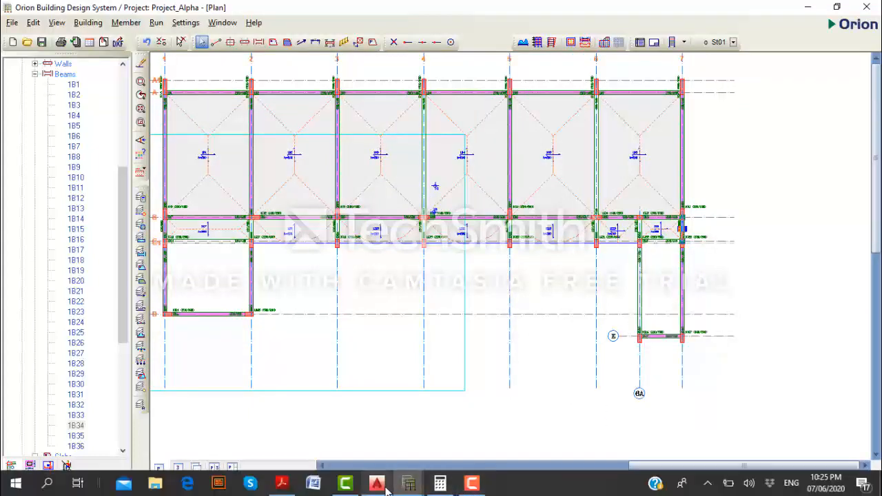
pyautogui.click(376, 489)
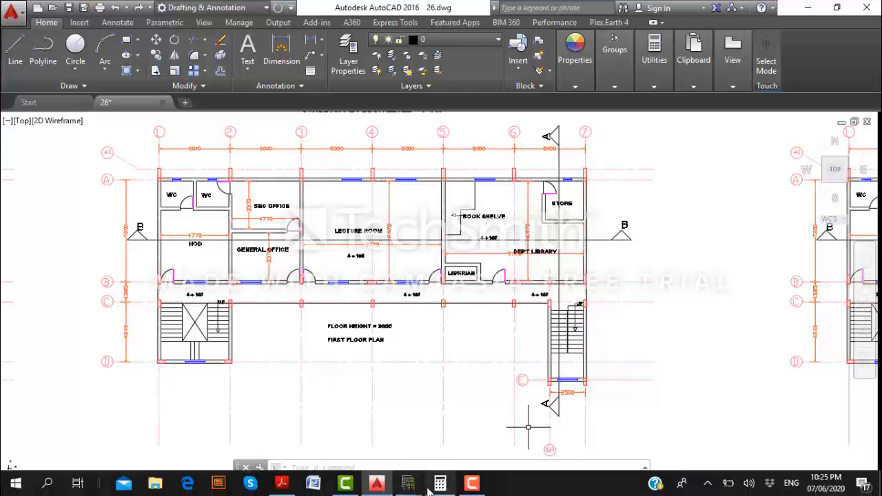
pyautogui.click(408, 483)
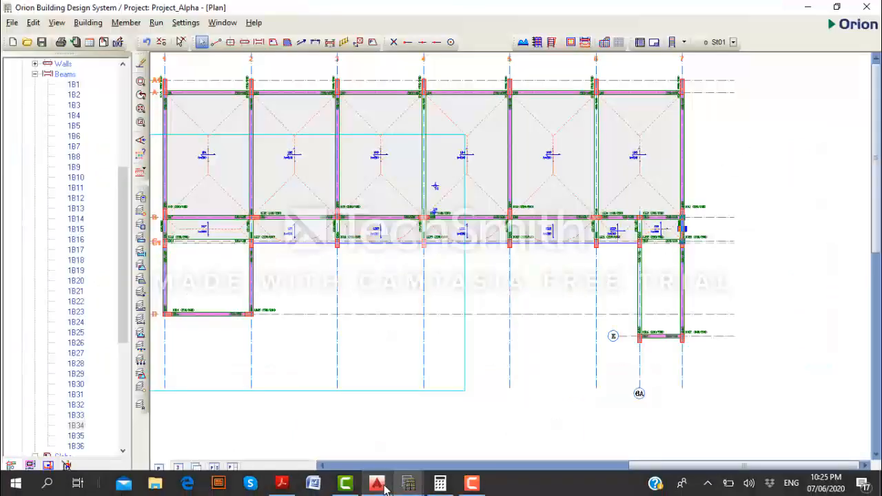
pyautogui.click(682, 173)
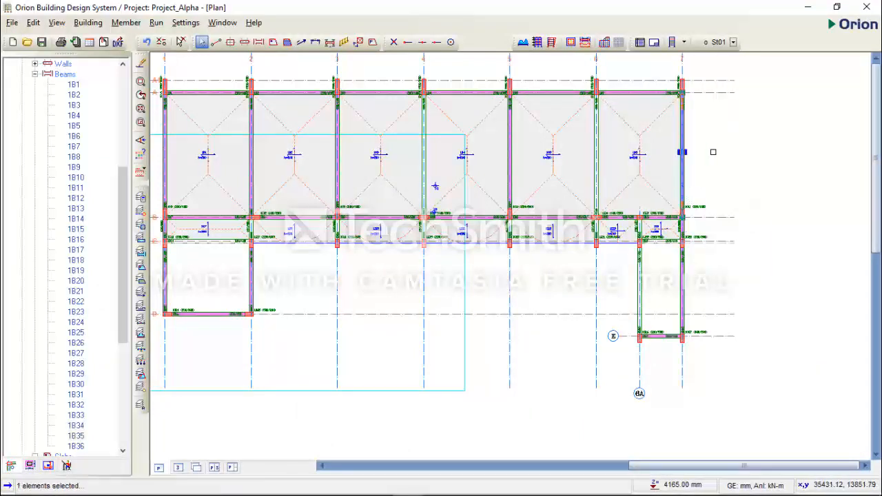
pyautogui.rightClick(682, 173)
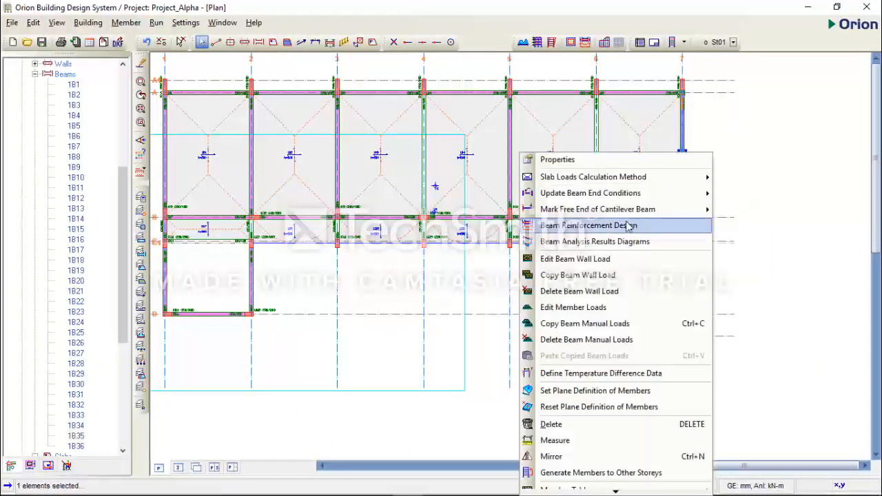
pyautogui.click(613, 275)
pyautogui.click(638, 279)
pyautogui.rightClick(648, 276)
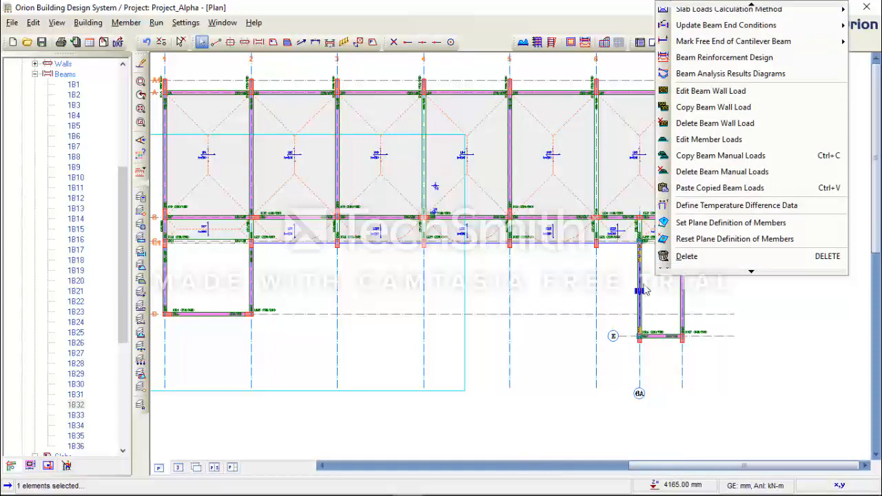
pyautogui.click(710, 188)
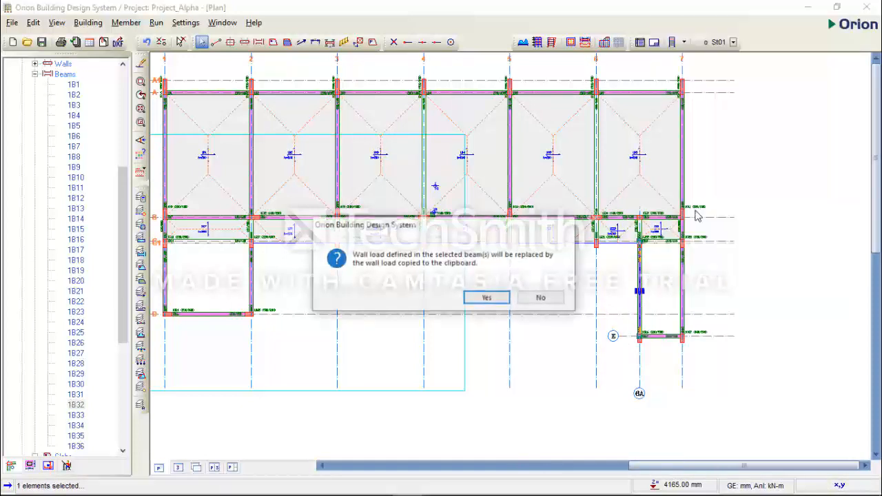
pyautogui.click(500, 297)
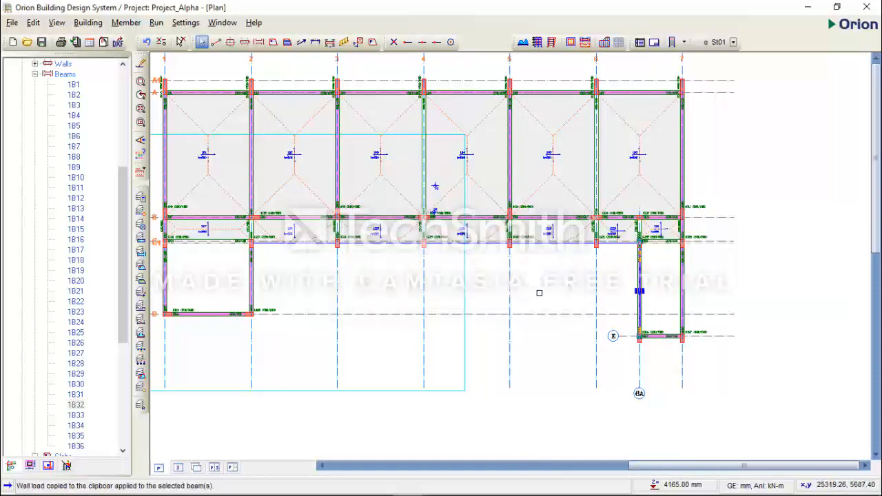
# Open the 3D view, rotate the building to inspect the applied walls, and close the view again.
pyautogui.scroll(-2, 571, 290)
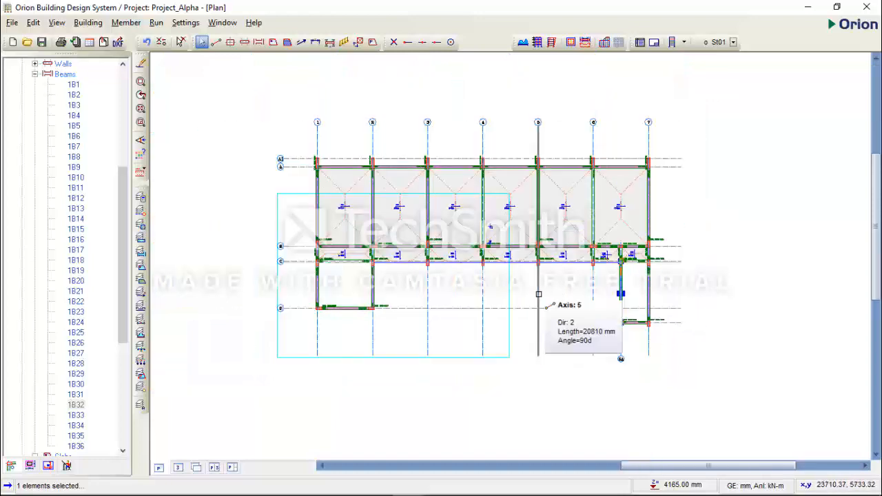
pyautogui.scroll(1, 522, 290)
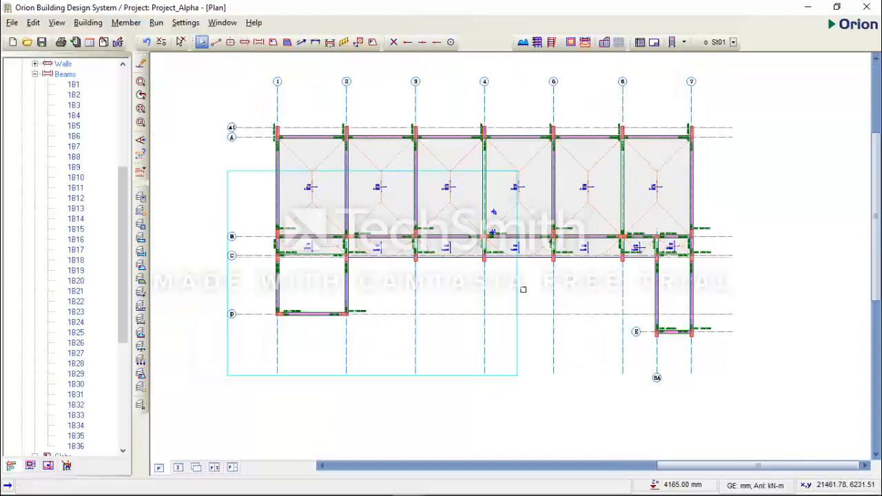
pyautogui.click(181, 469)
pyautogui.scroll(-2, 514, 368)
pyautogui.moveTo(630, 348); pyautogui.dragTo(735, 337)
pyautogui.click(175, 467)
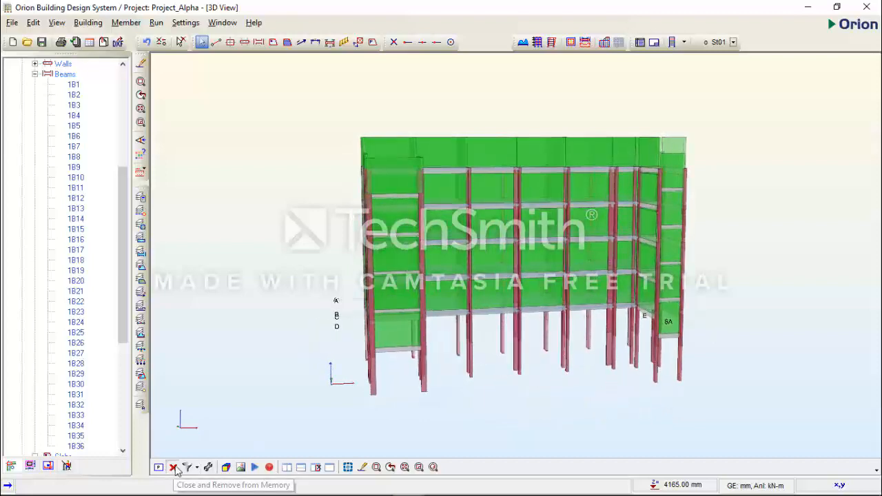
# Examine the corridor slab edges along axis C between axes 2 and 6A on the plan.
pyautogui.scroll(5, 470, 276)
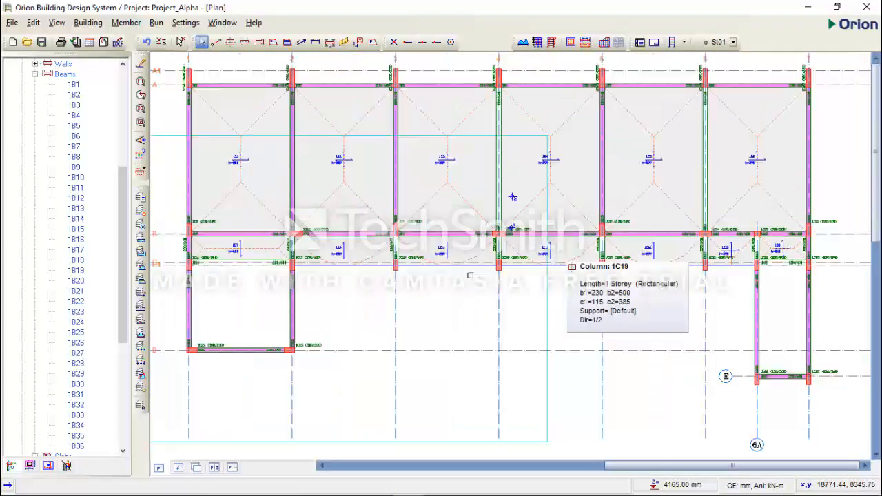
pyautogui.moveTo(502, 270); pyautogui.dragTo(469, 276, button='middle')
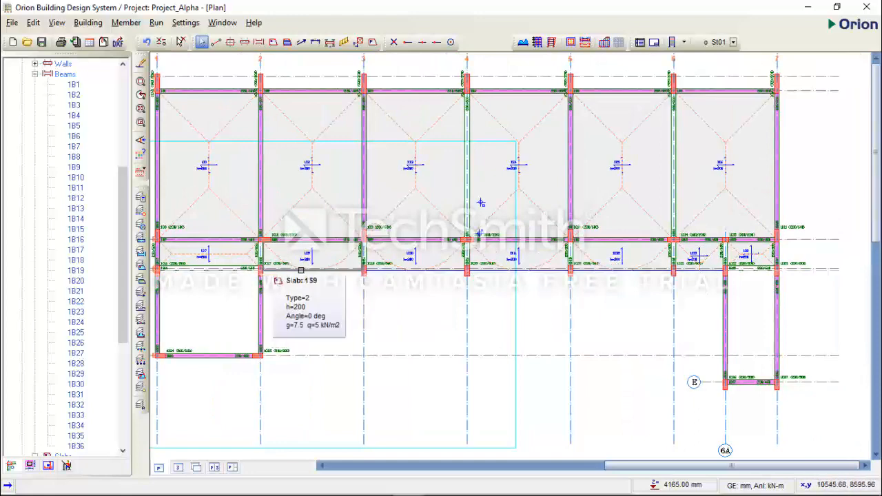
pyautogui.scroll(1, 305, 273)
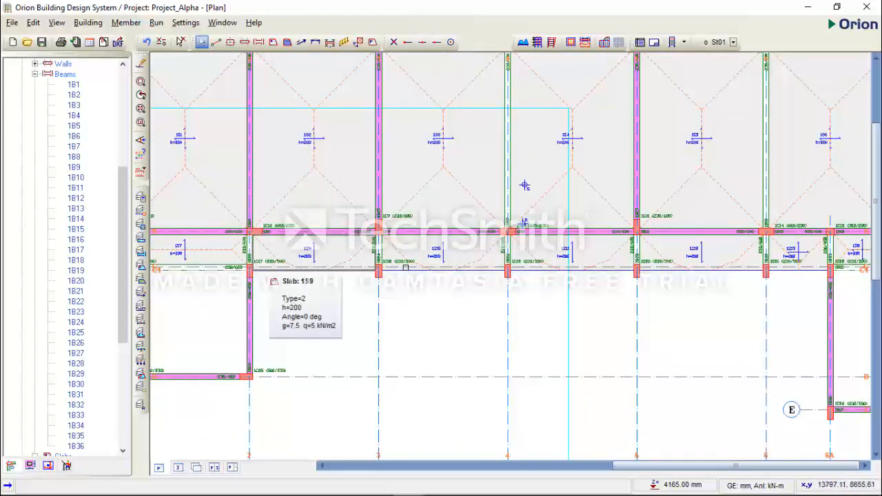
pyautogui.scroll(-2, 525, 185)
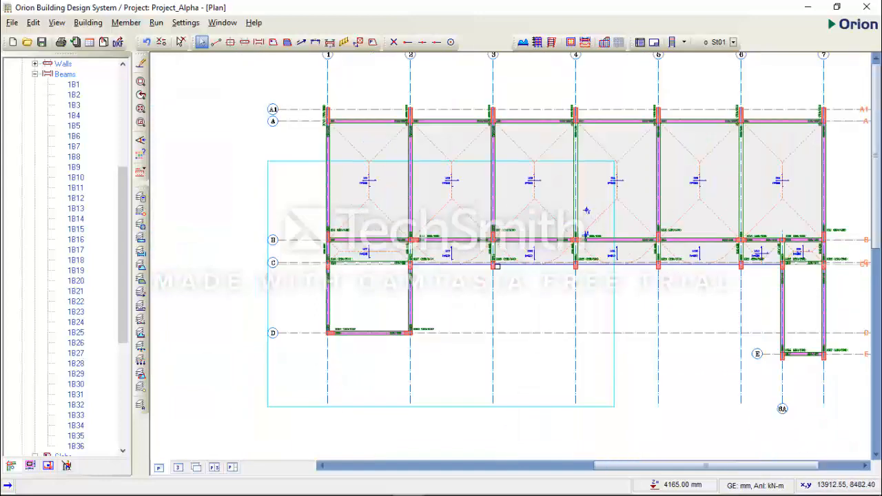
pyautogui.scroll(1, 496, 266)
pyautogui.scroll(1, 623, 259)
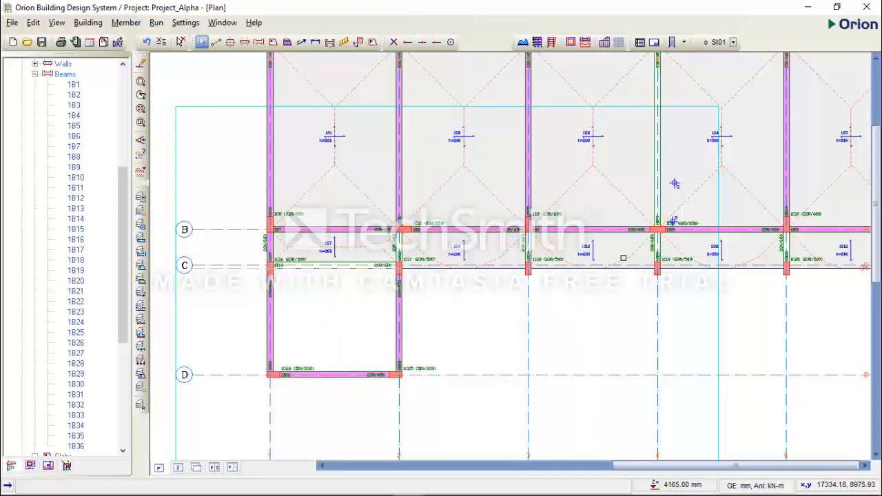
pyautogui.scroll(1, 622, 258)
pyautogui.moveTo(625, 260); pyautogui.dragTo(472, 238, button='middle')
pyautogui.scroll(-1, 525, 247)
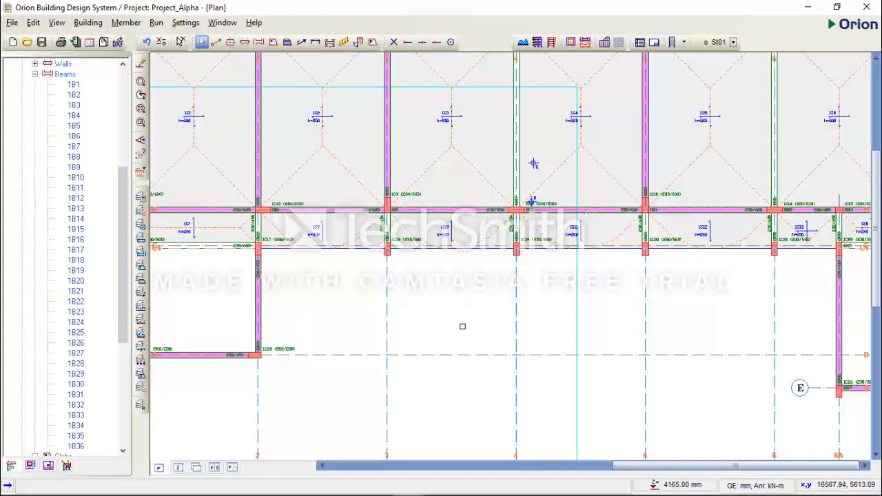
pyautogui.scroll(-2, 462, 321)
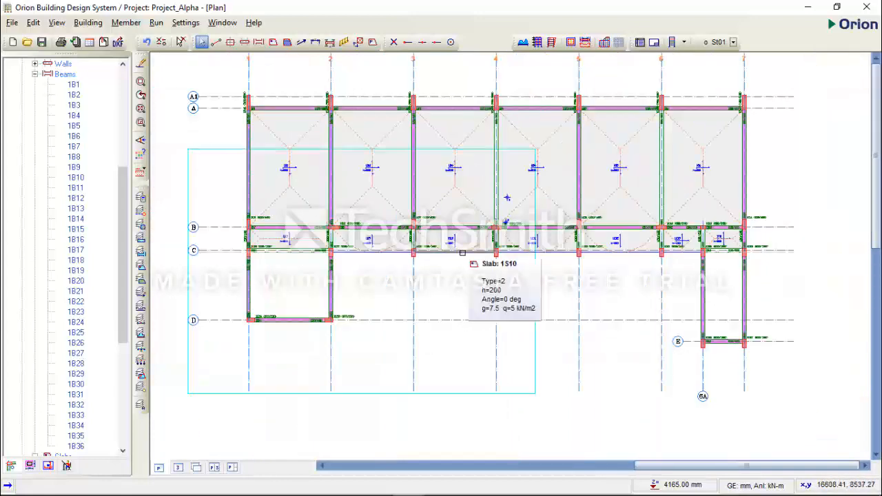